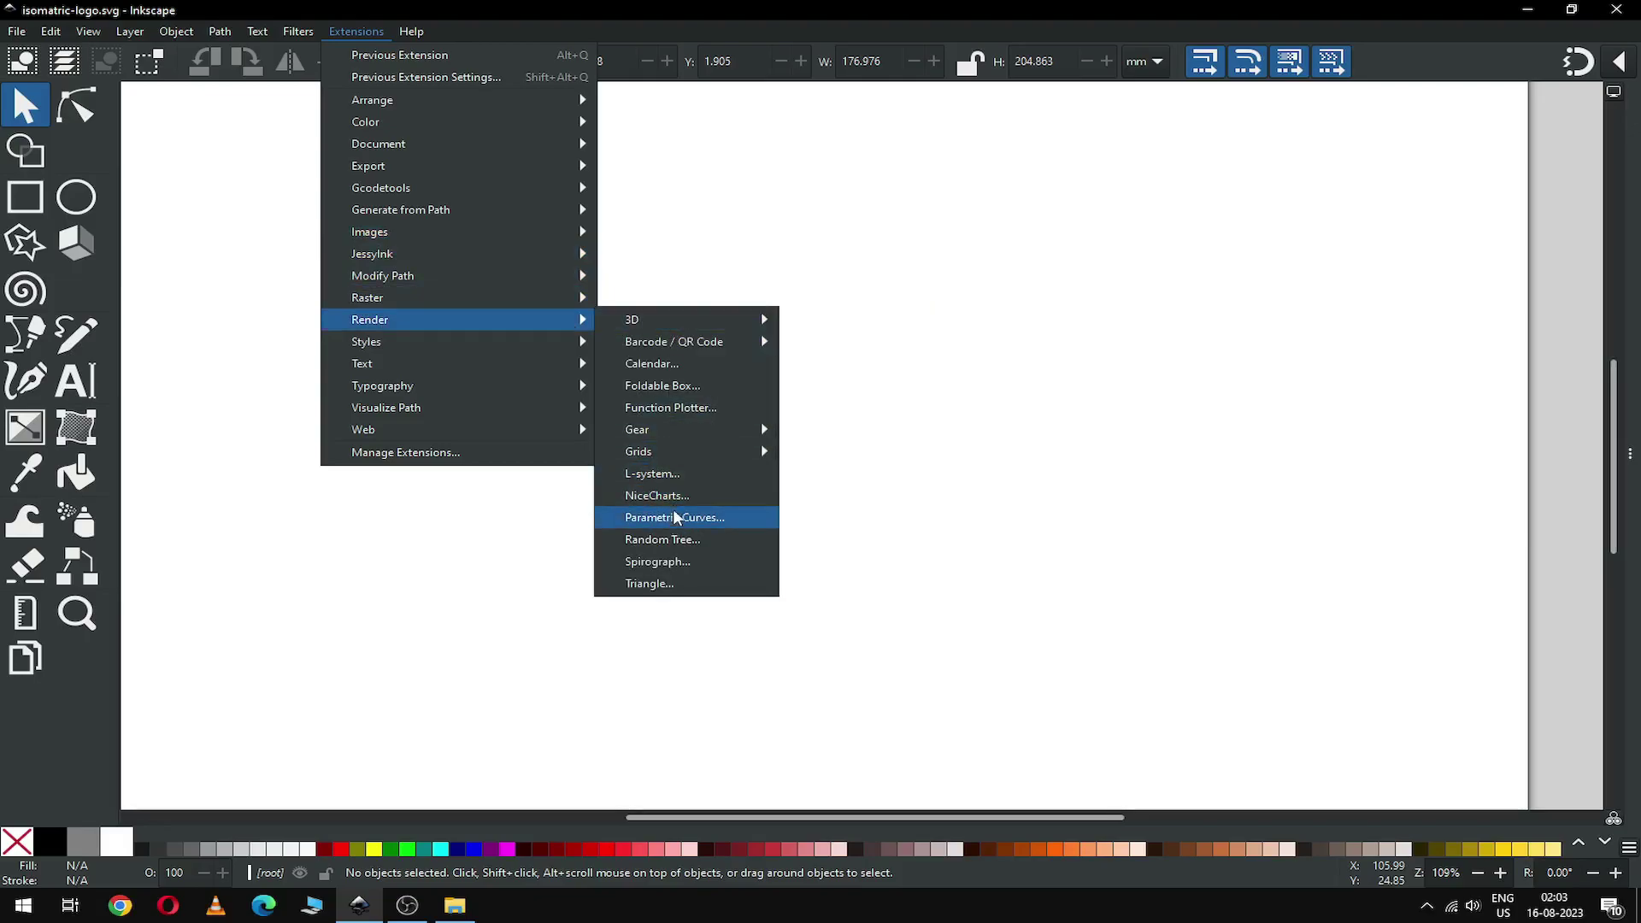
Render an isometric grid with 2 X and 2 Y divisions, 50 px spacing, 4 subdivisions and 2 subsubdivisions
mouse_move(718, 451)
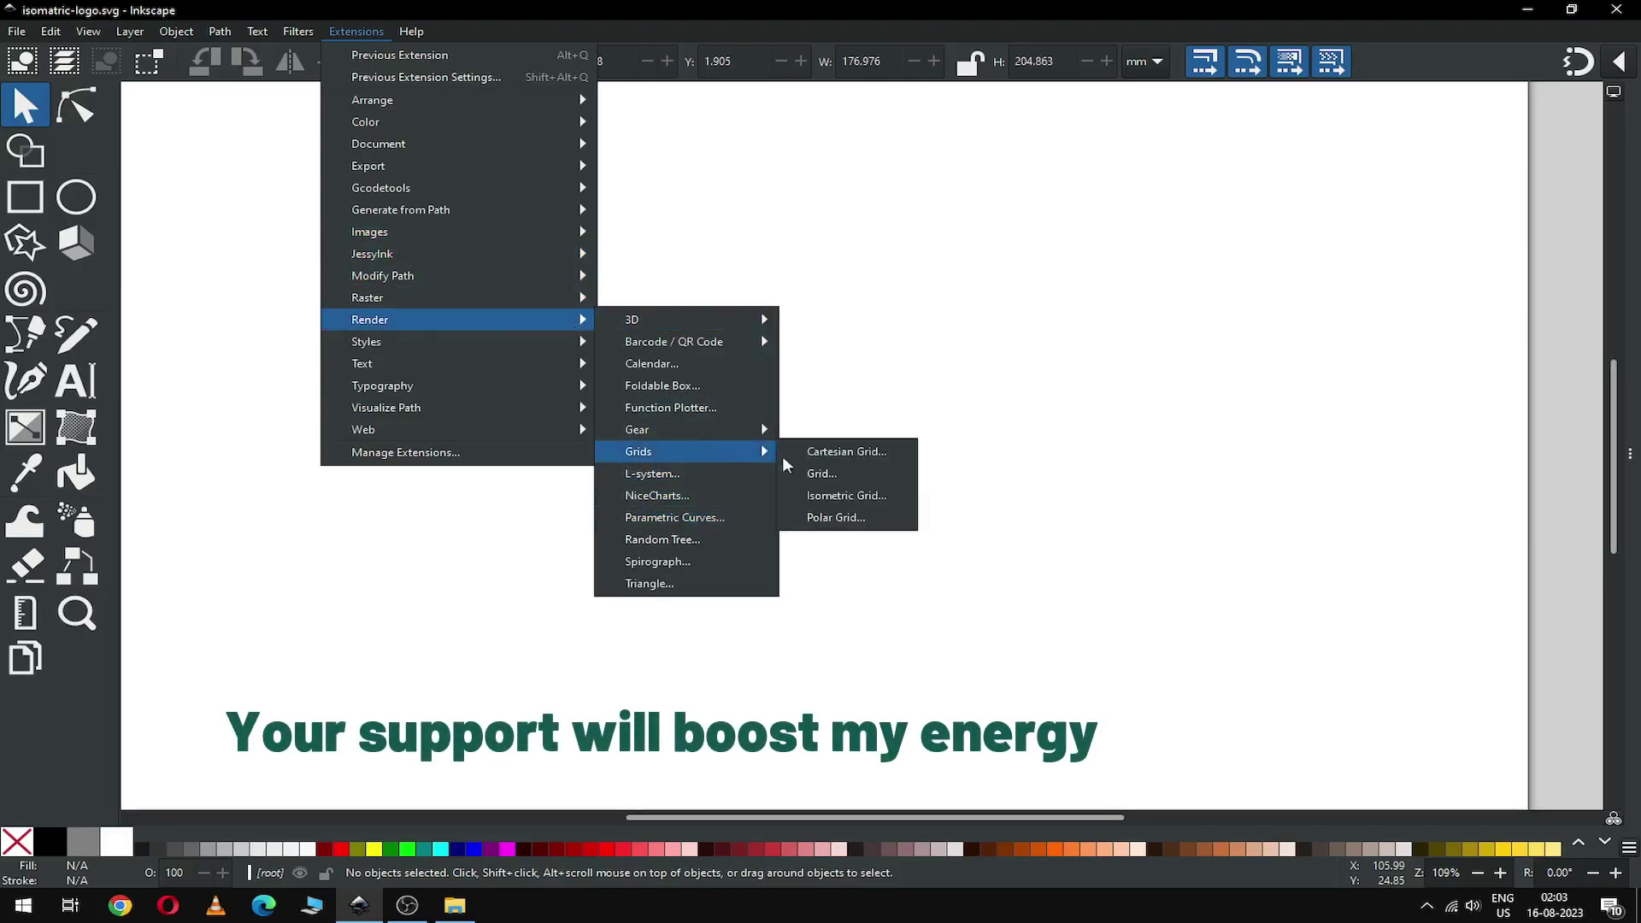
click(862, 496)
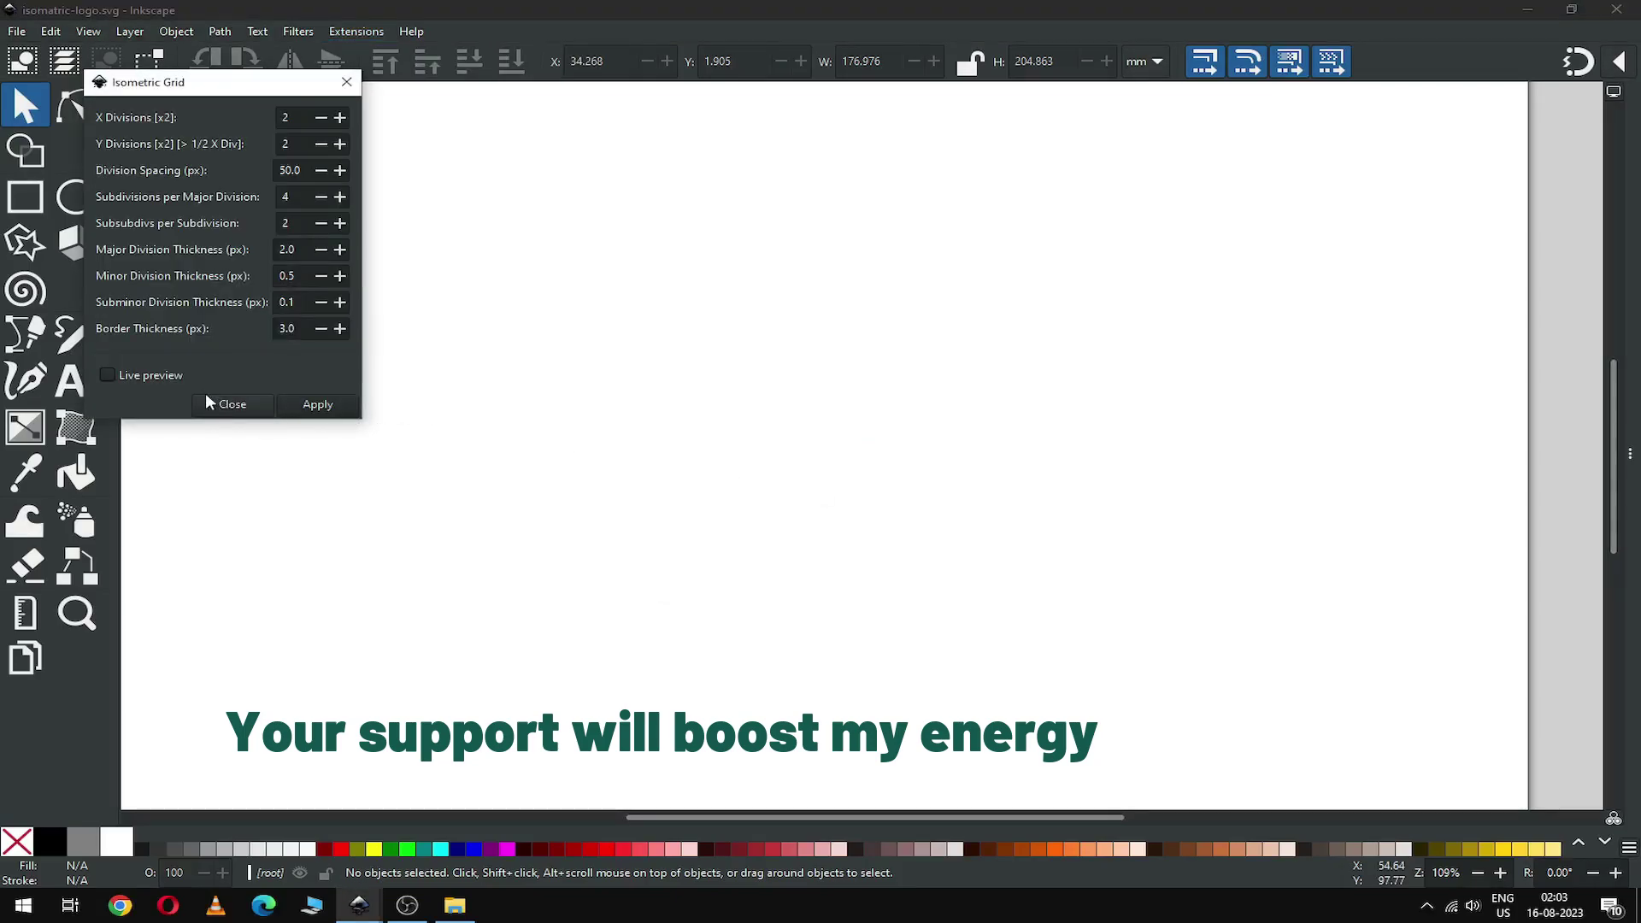
click(163, 375)
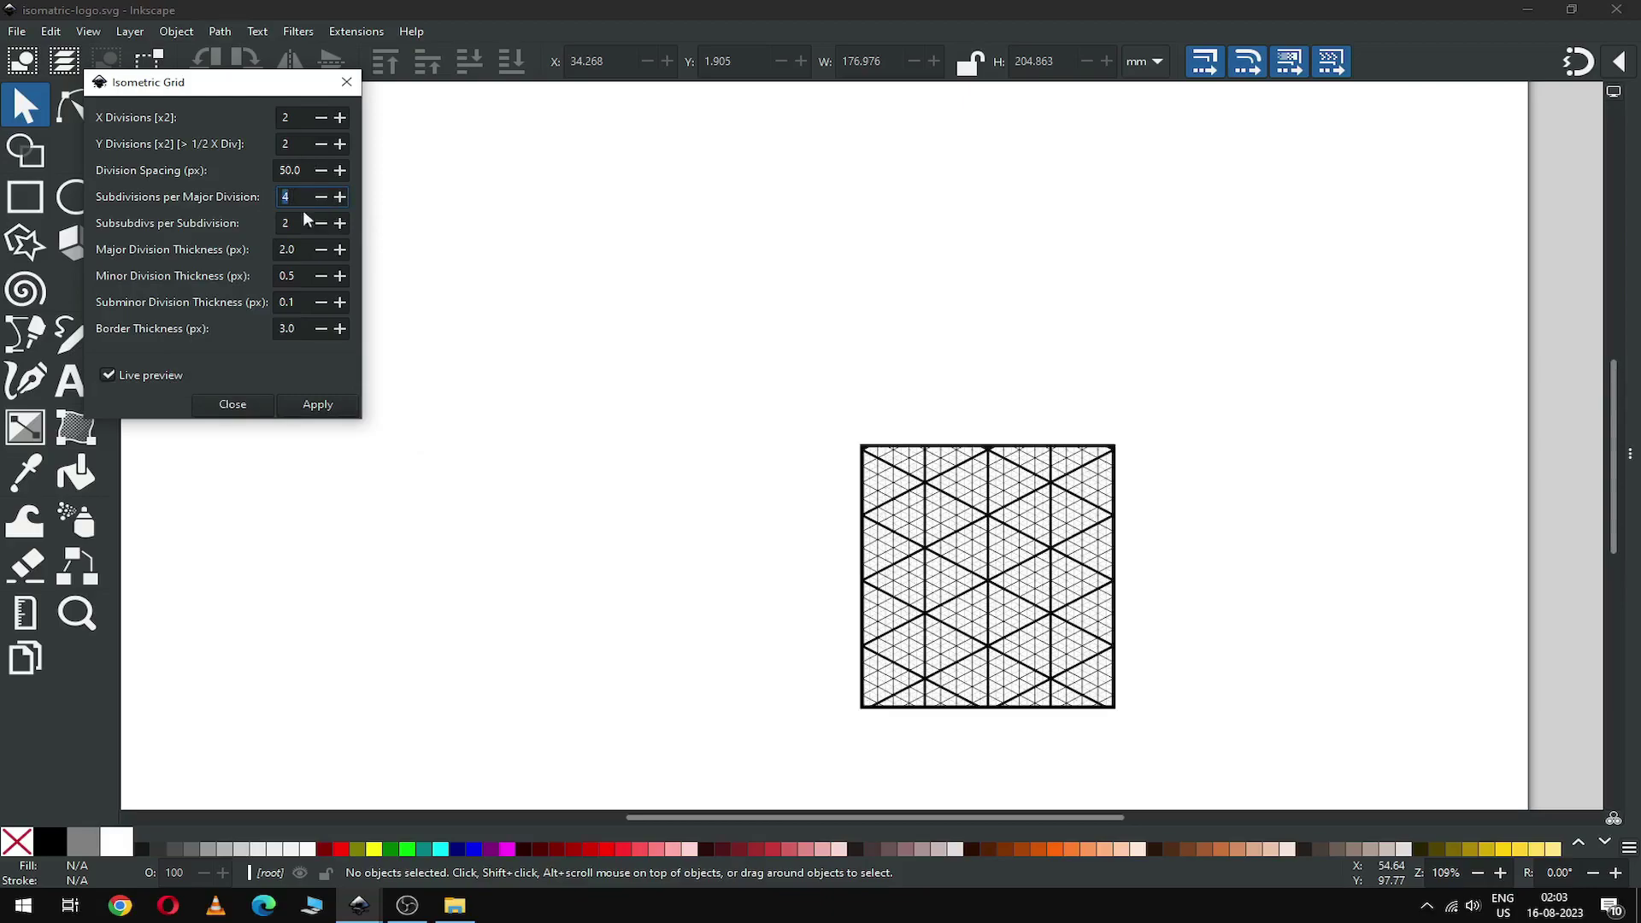
click(340, 409)
click(233, 405)
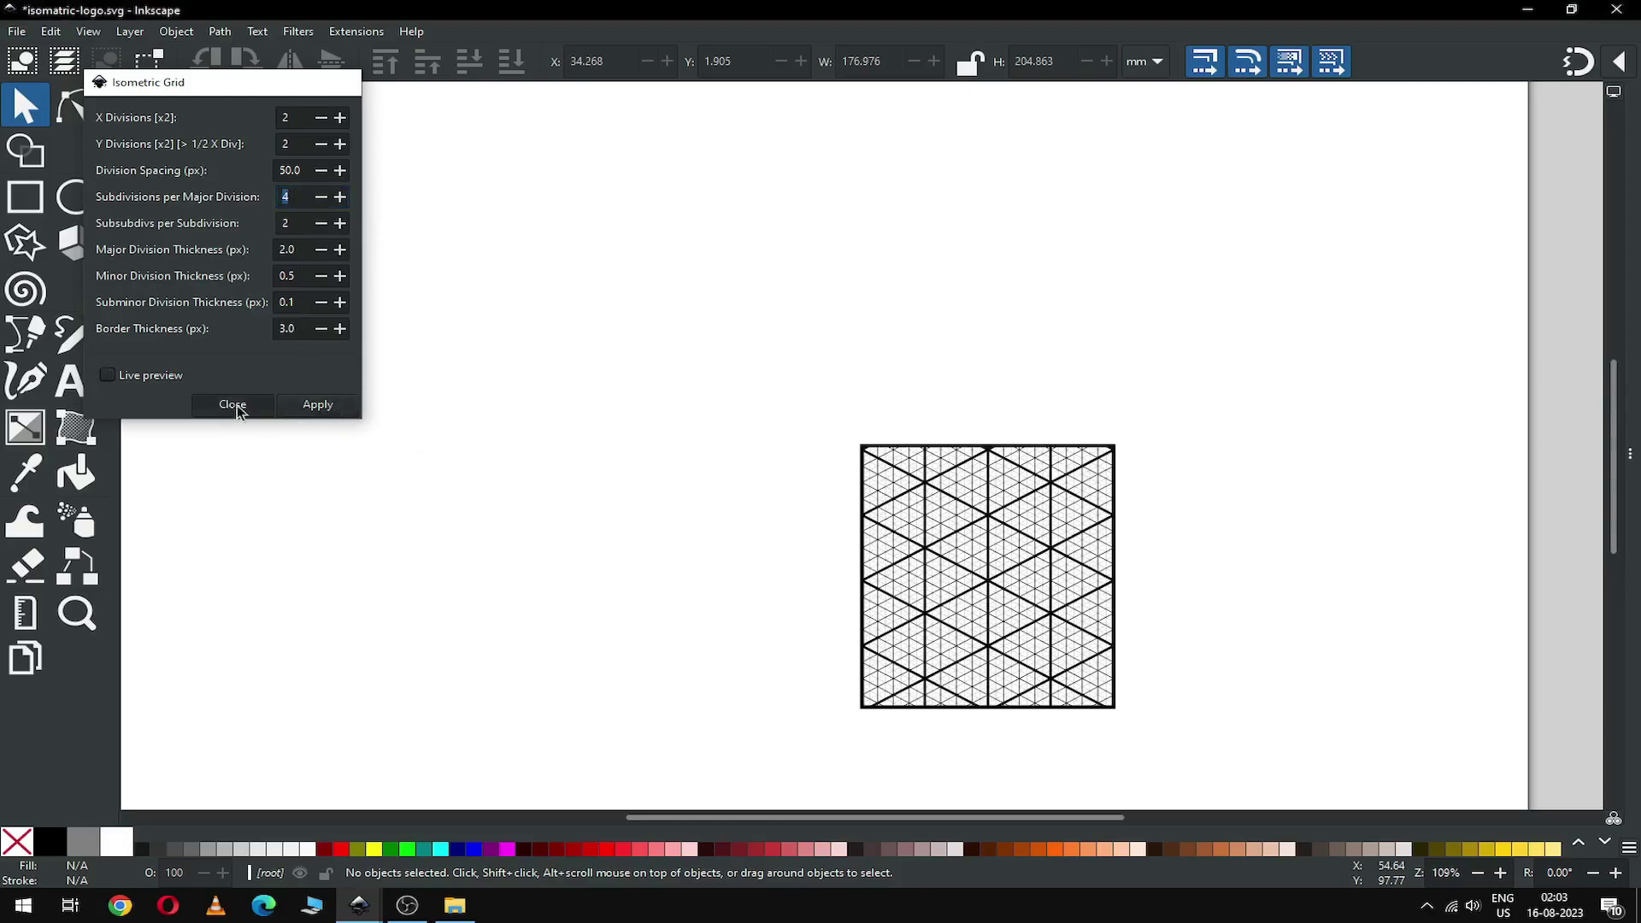
Place the isometric grid in the middle of the page and enlarge it to about 173 × 199 mm
key(minus)
key(minus)
drag(932, 504, 736, 312)
drag(805, 392, 1066, 666)
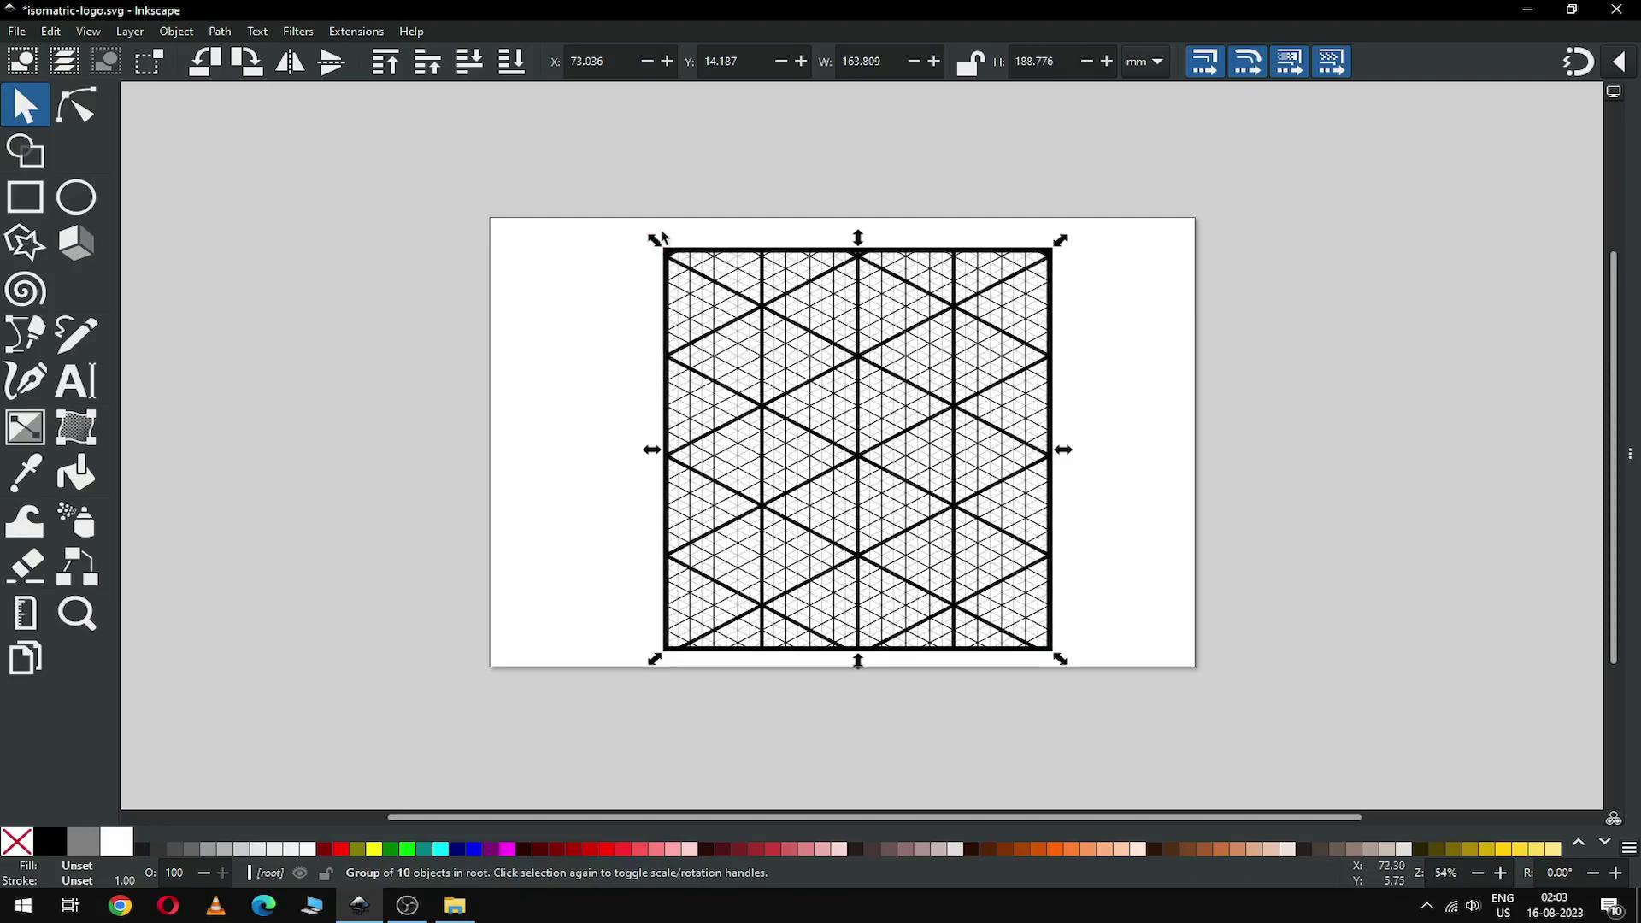
drag(659, 244, 627, 220)
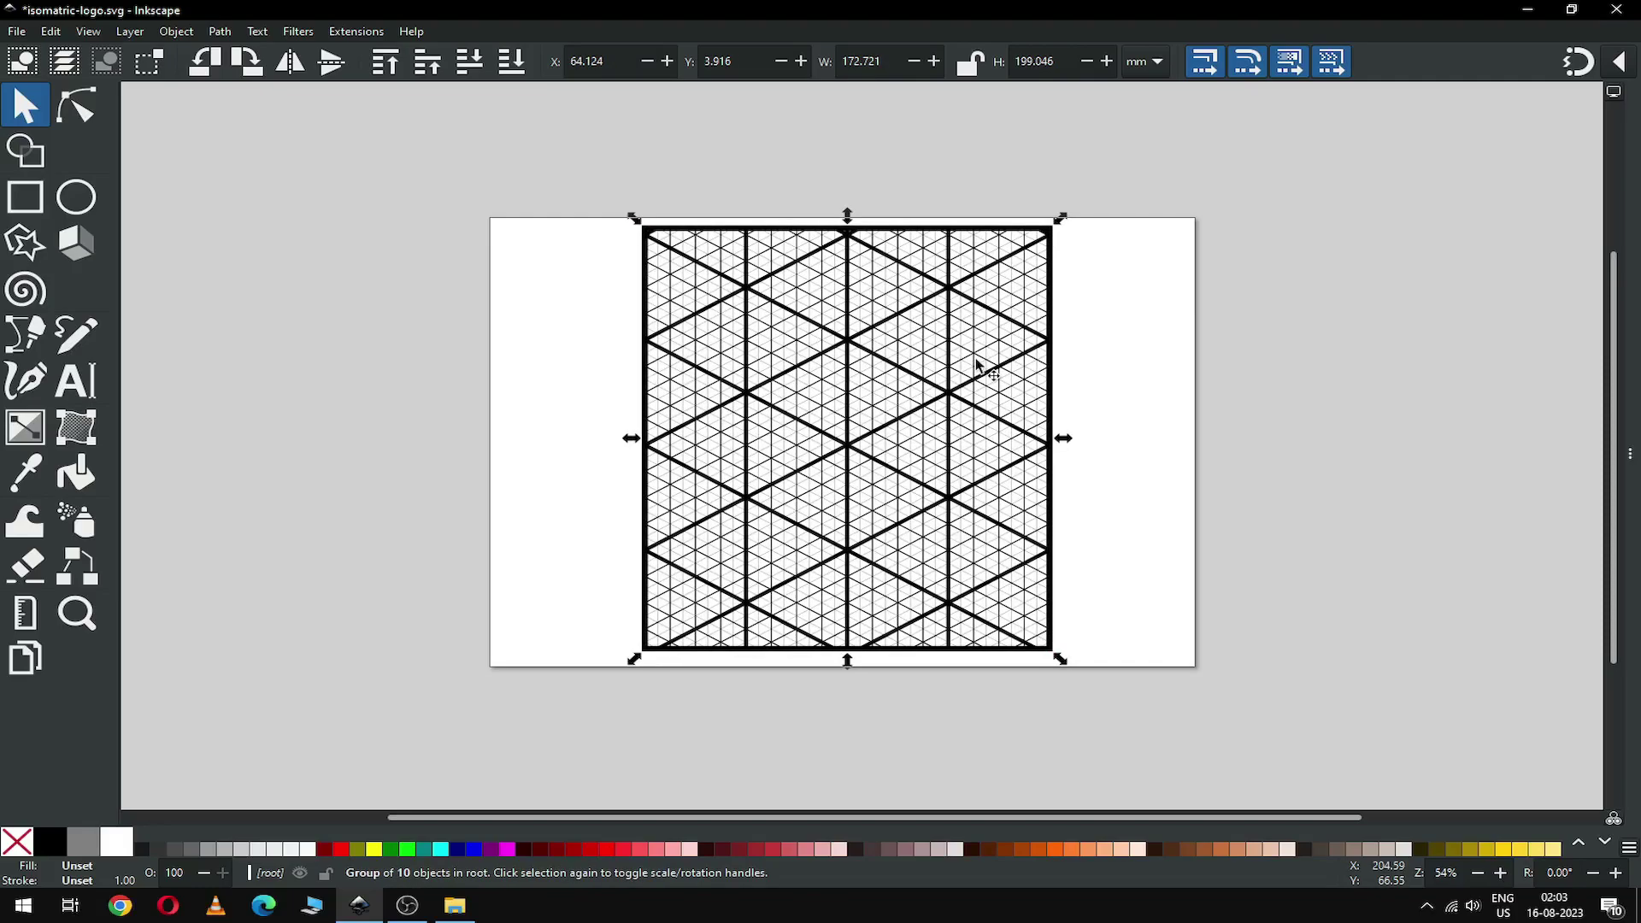
Ungroup the isometric grid repeatedly until every line is a separate path
click(172, 33)
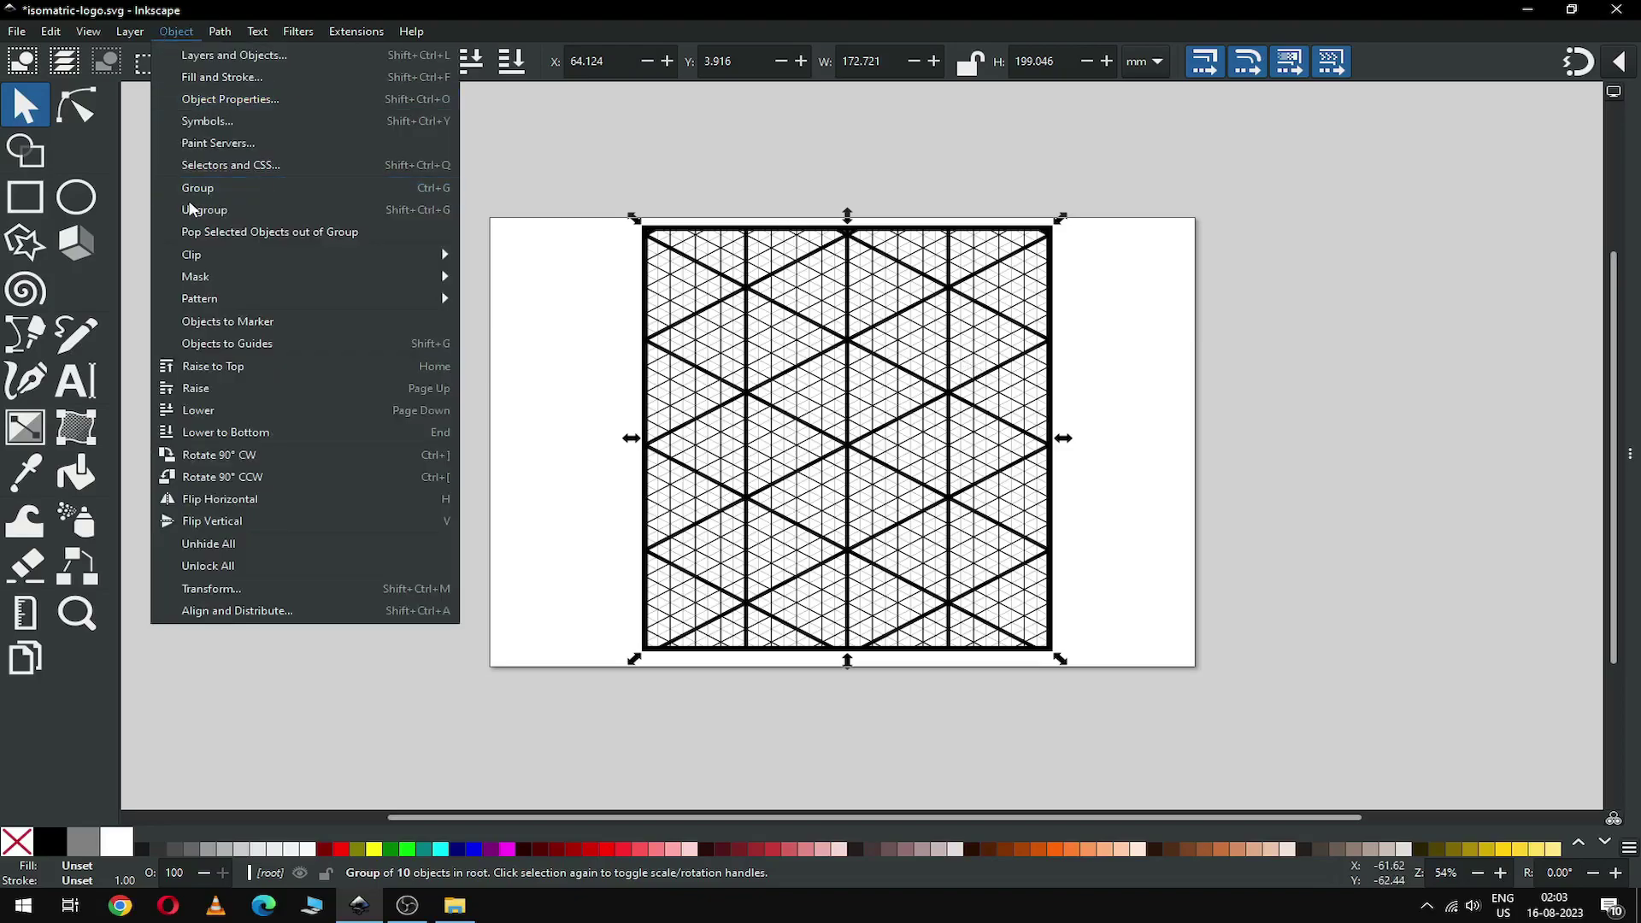
click(195, 211)
click(177, 32)
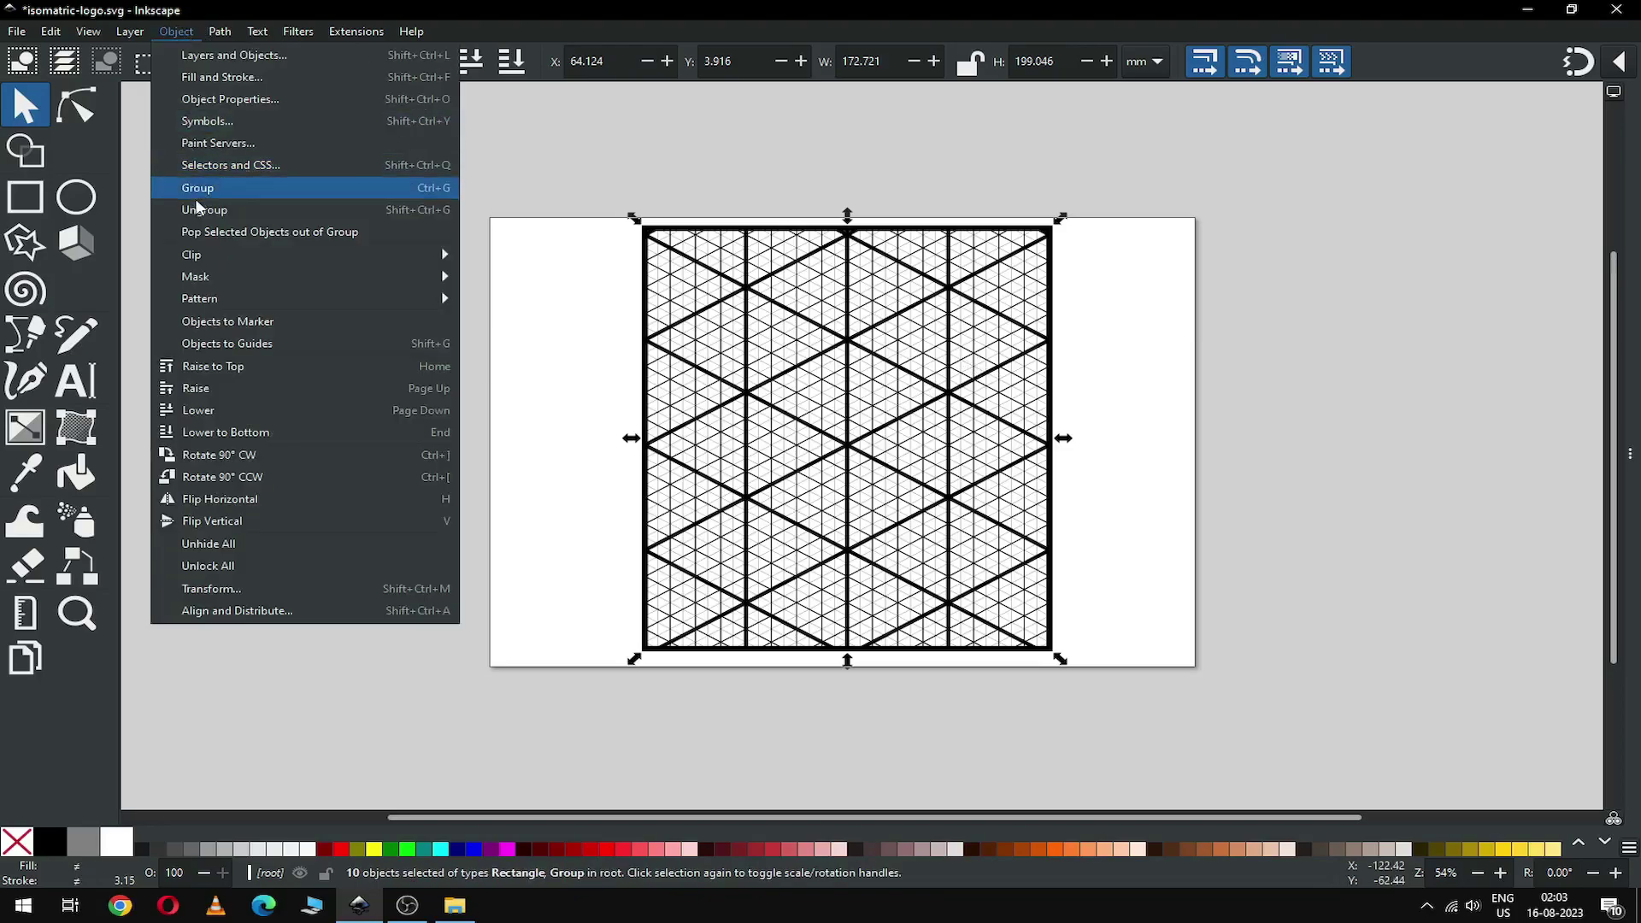
click(195, 208)
click(186, 32)
click(193, 214)
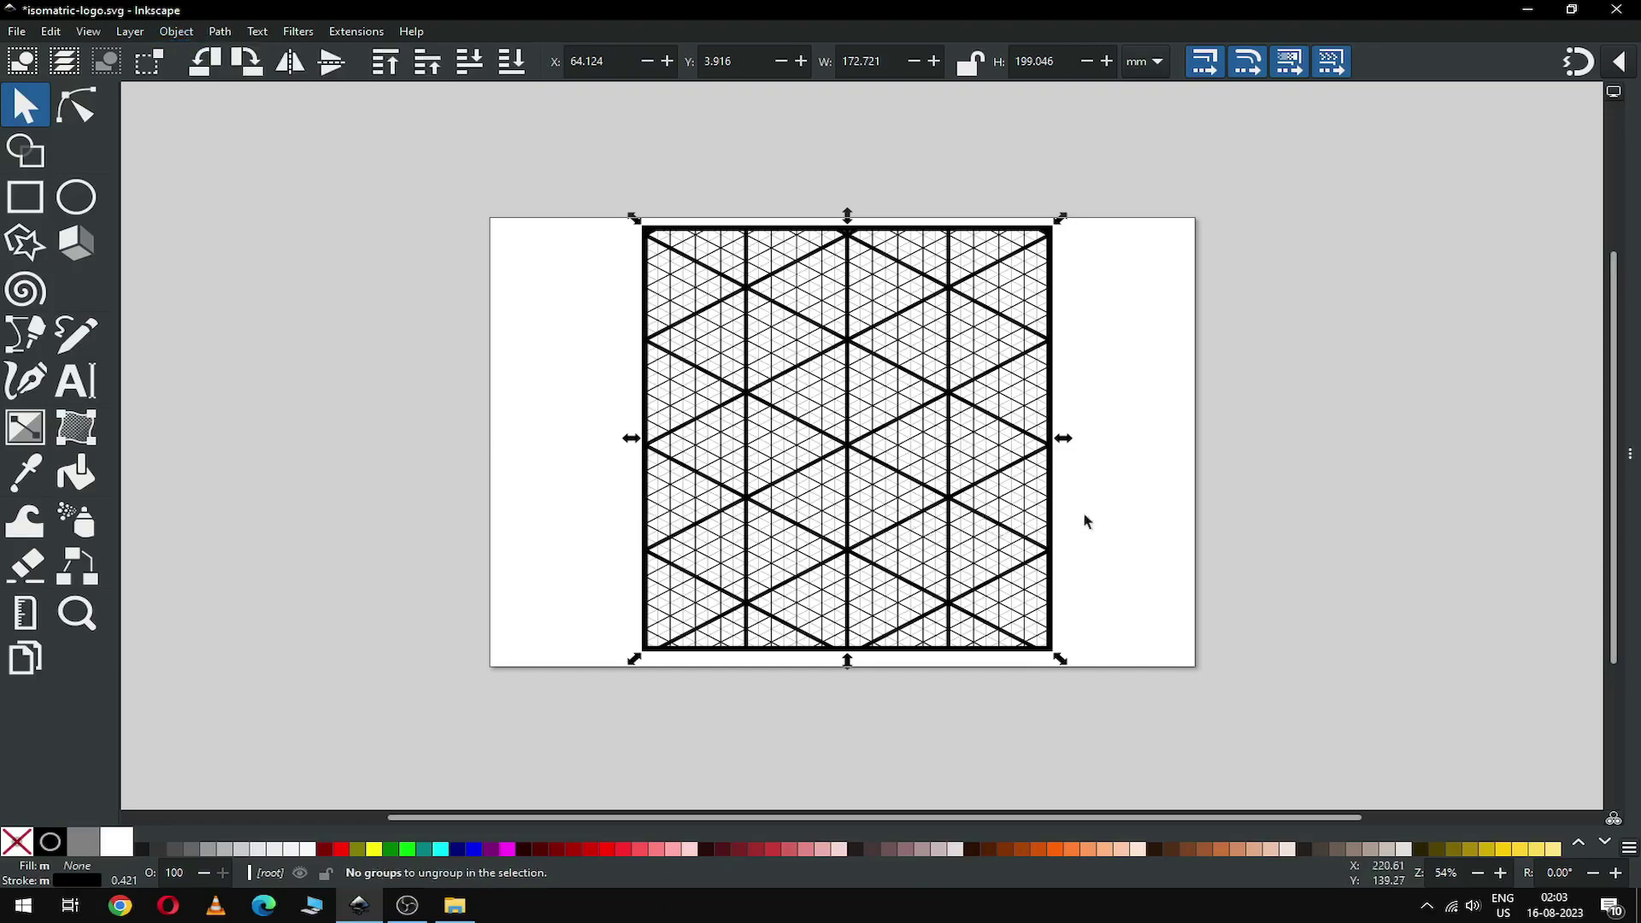
Delete the thick border rectangle around the isometric grid
click(1120, 599)
click(1049, 648)
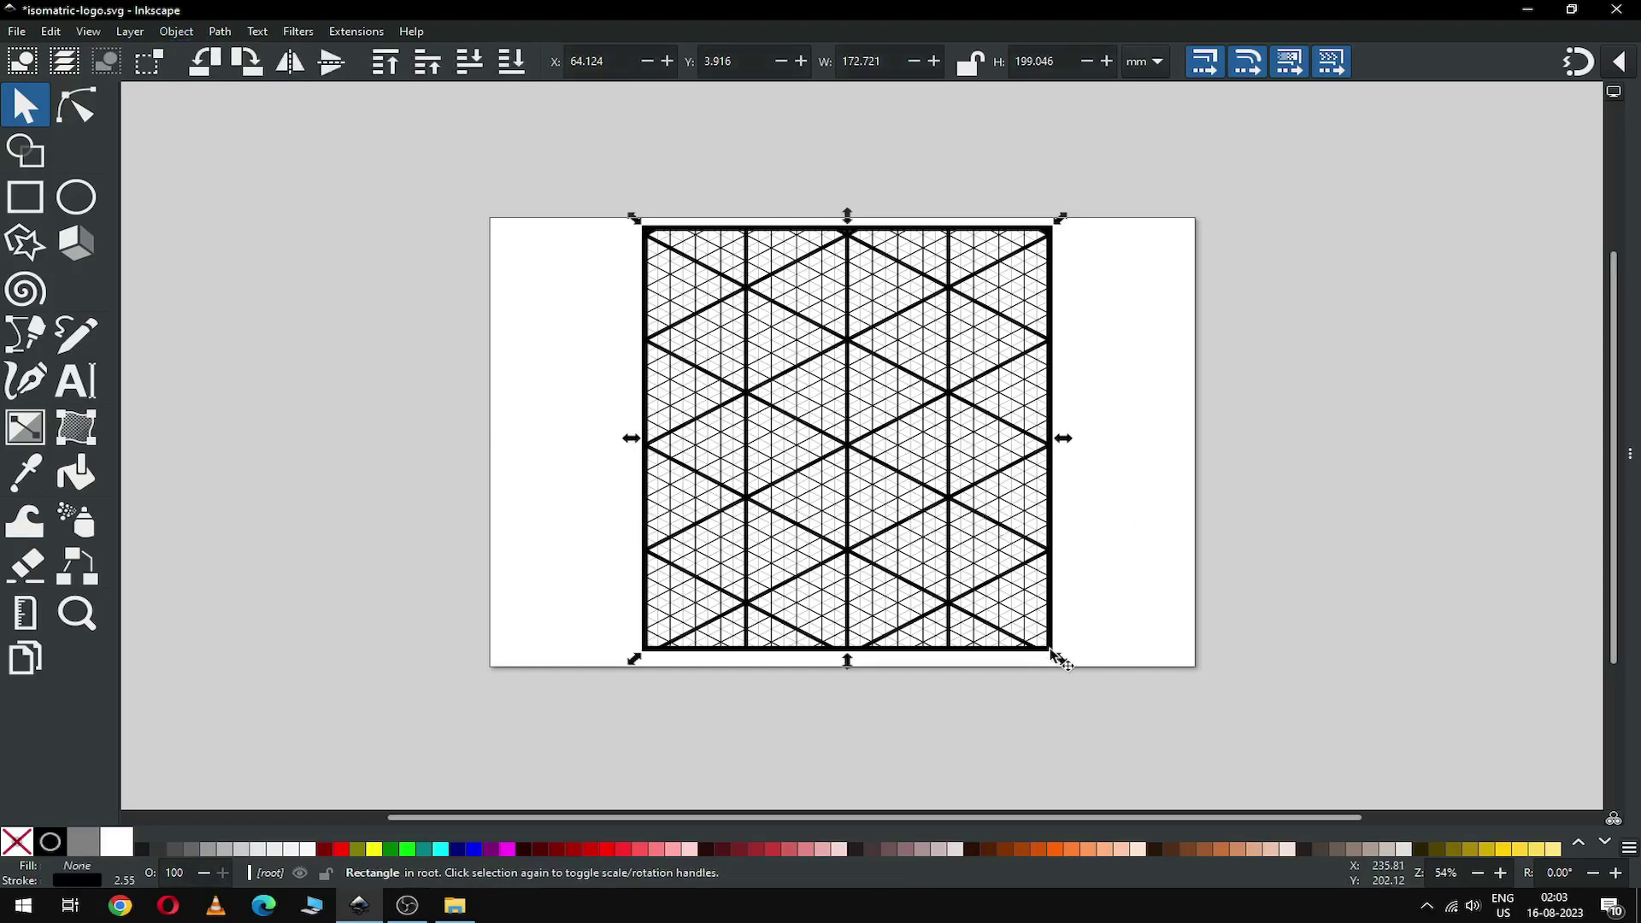
key(Delete)
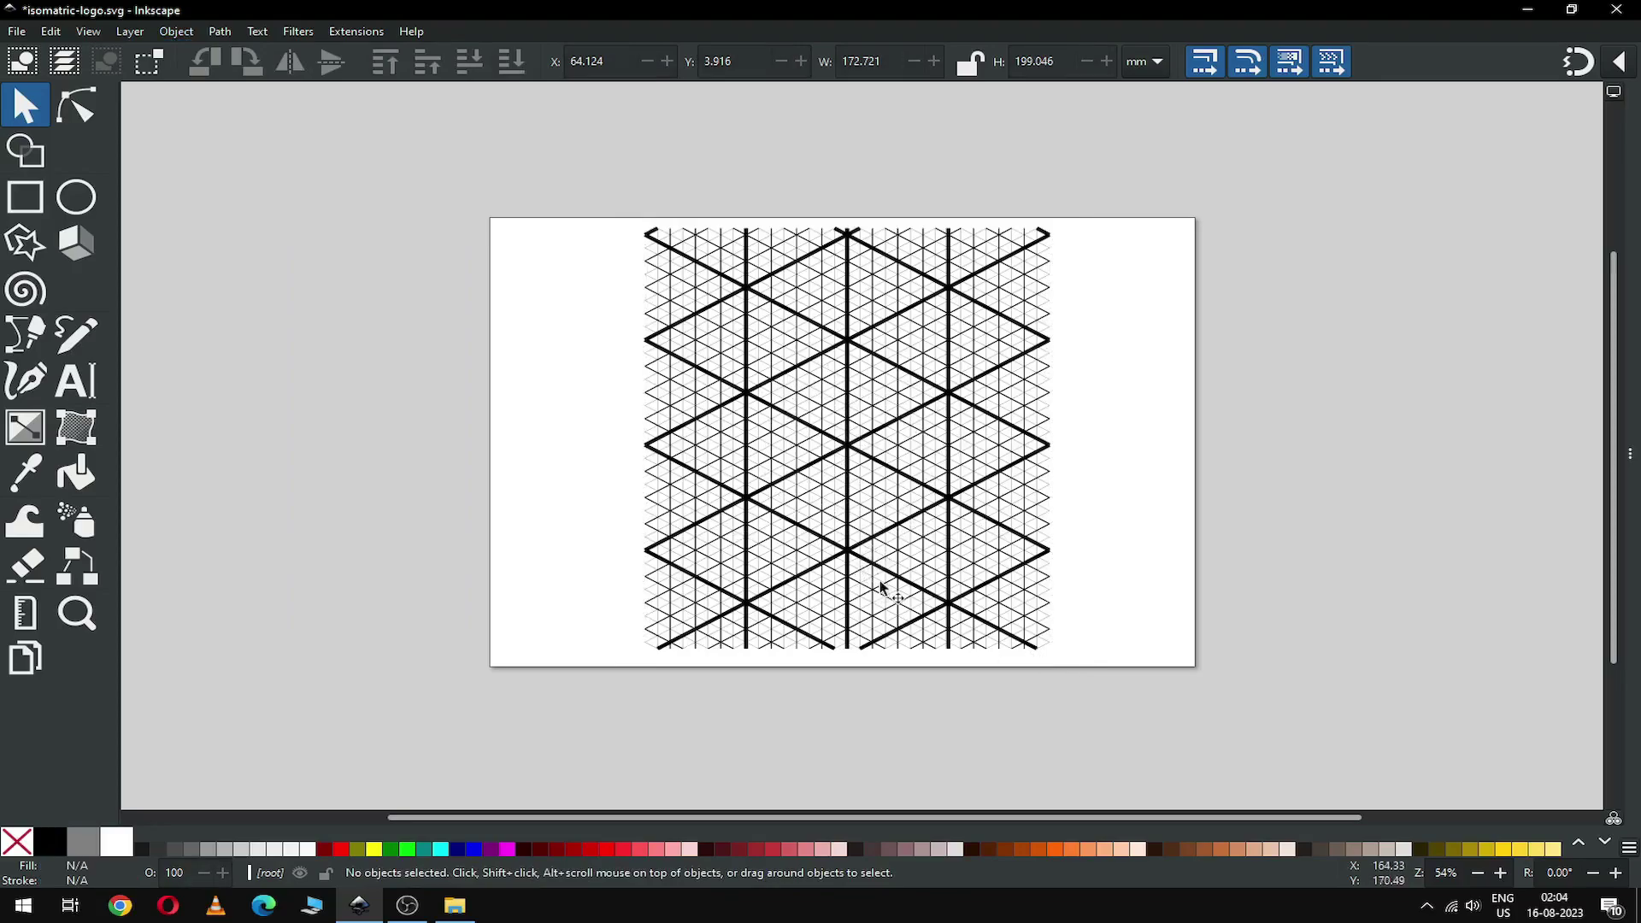
Delete surplus thin diagonal and vertical grid lines one at a time around the central hexagon of the grid
key(z)
drag(604, 289, 1179, 662)
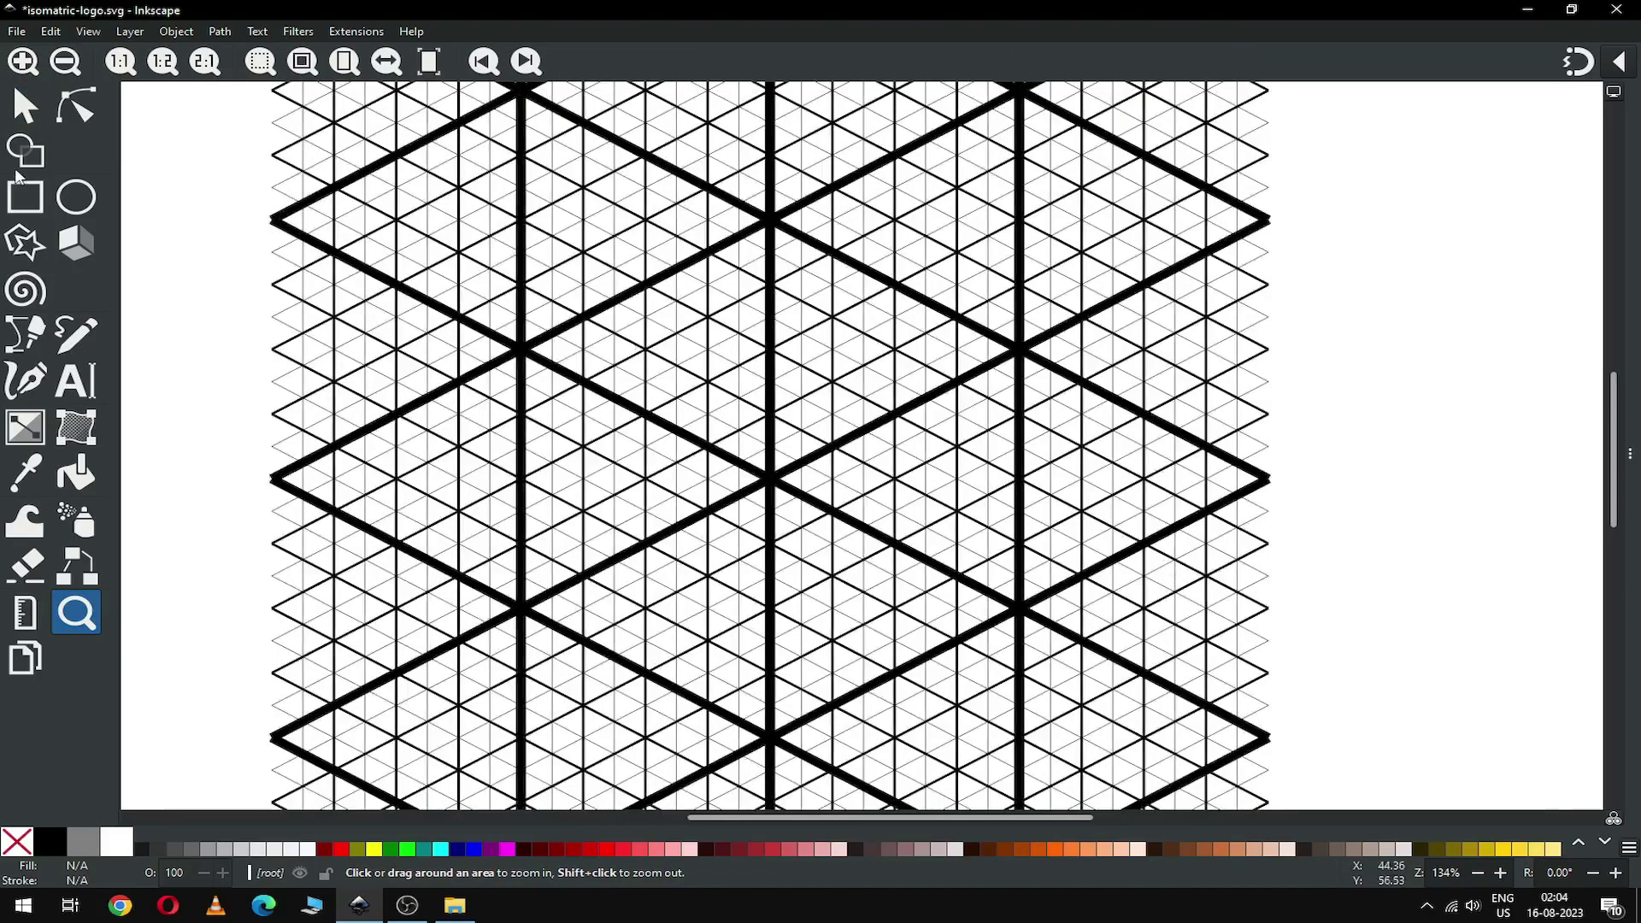
key(s)
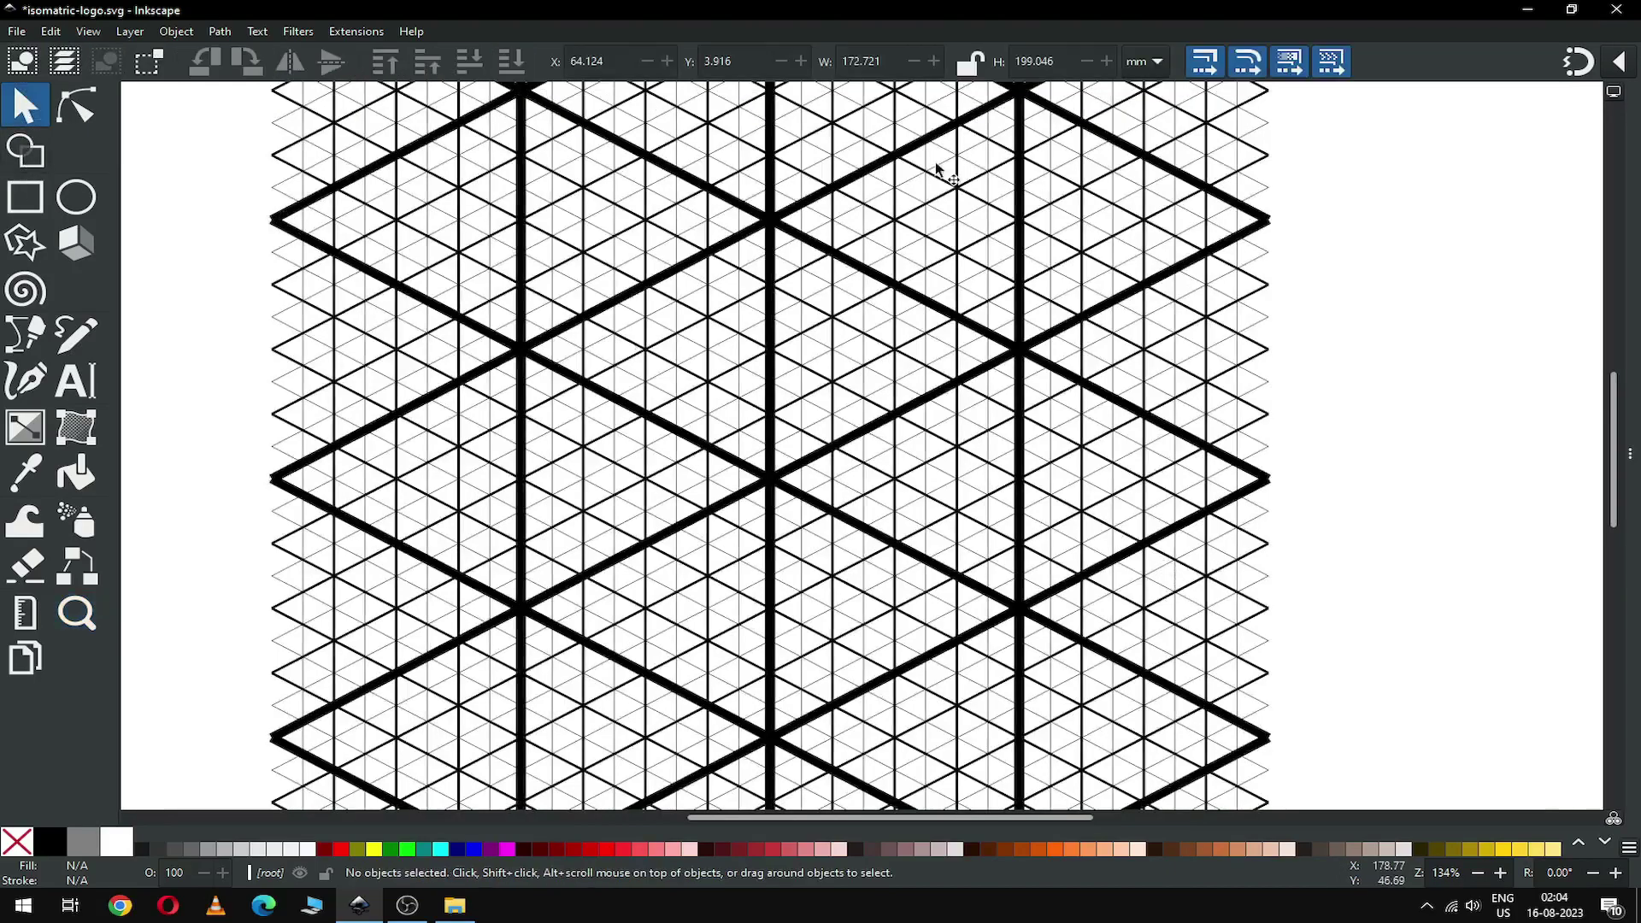
click(886, 249)
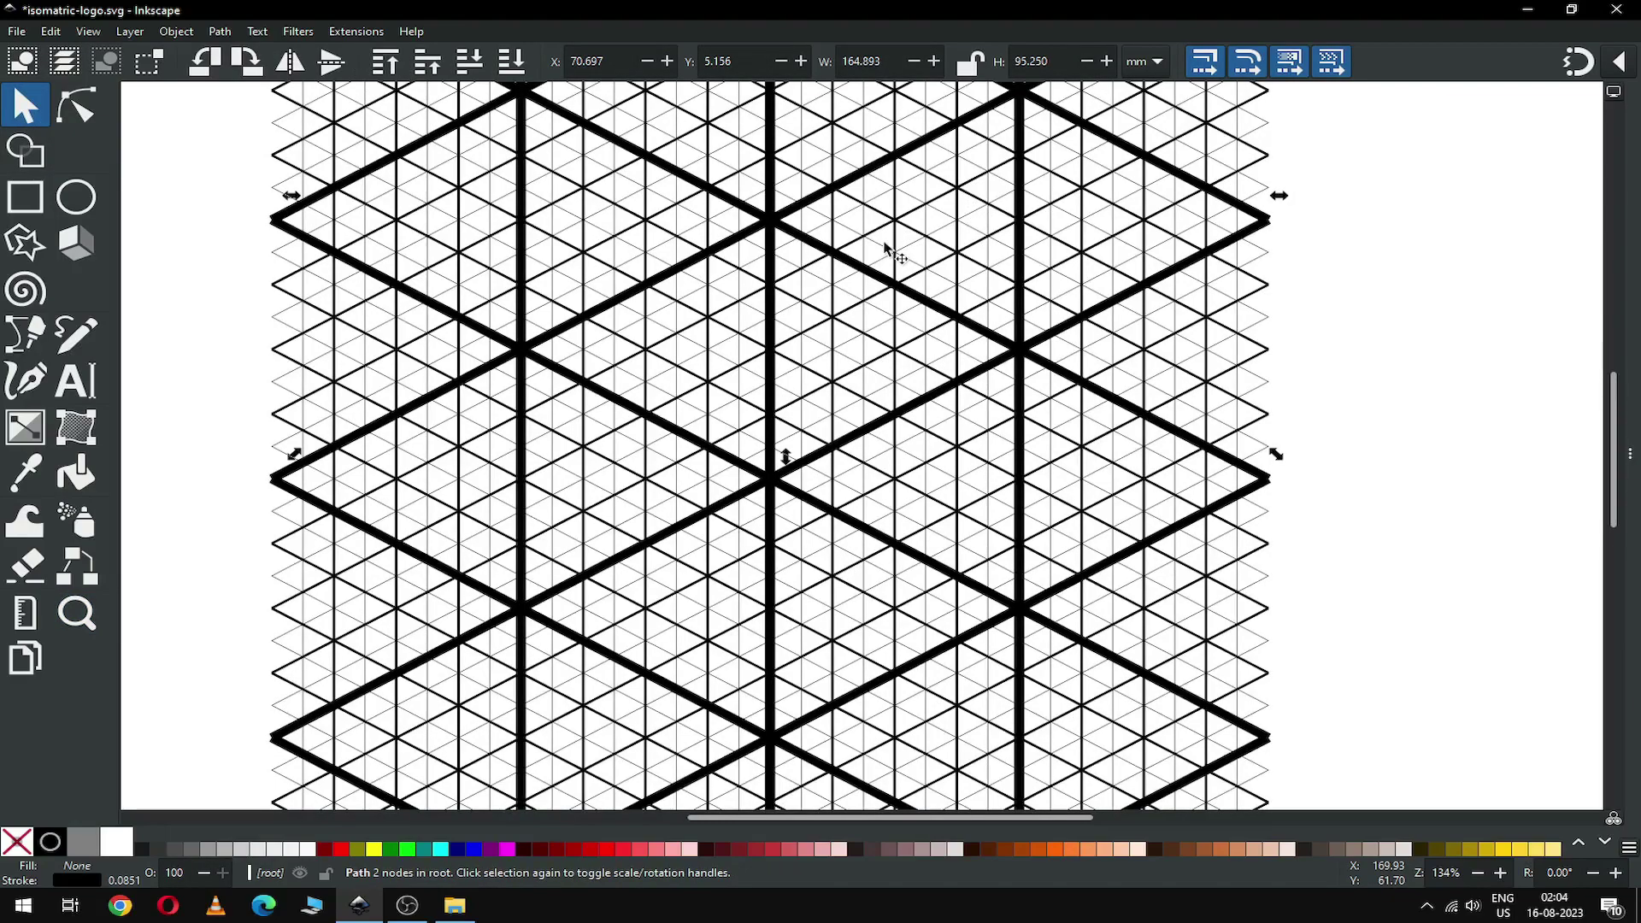
key(Escape)
click(921, 236)
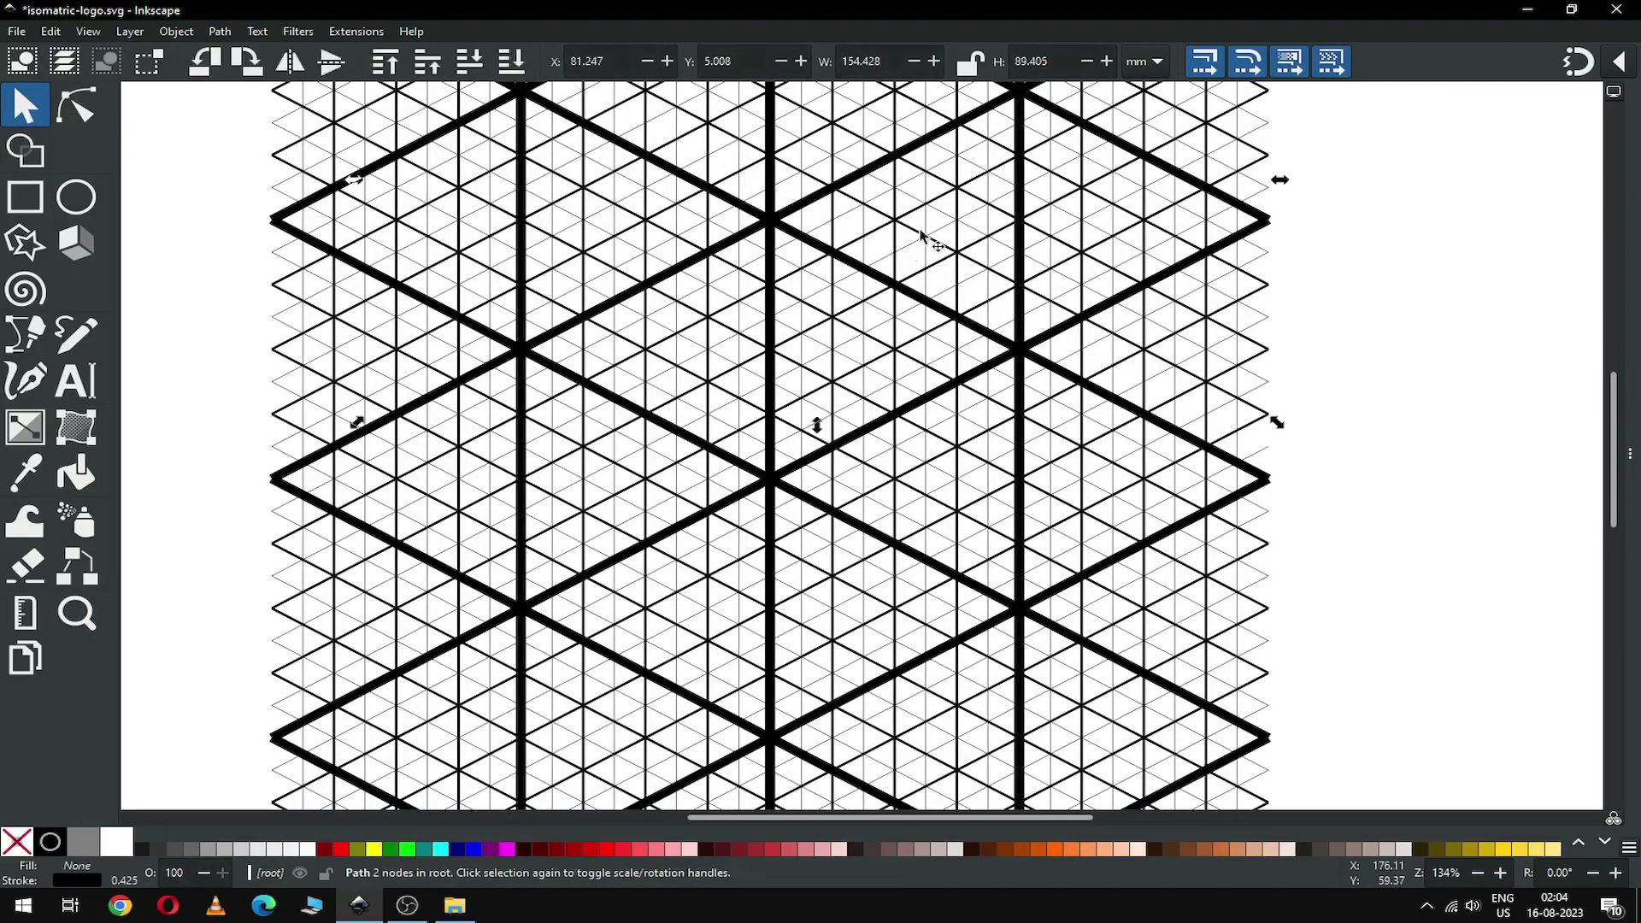
key(Escape)
click(730, 175)
key(Escape)
click(721, 216)
key(Escape)
click(495, 389)
key(Escape)
click(462, 363)
key(Escape)
click(560, 699)
key(Escape)
click(627, 699)
key(Escape)
click(880, 716)
key(Escape)
click(947, 720)
key(Escape)
click(975, 733)
key(Escape)
click(1078, 326)
key(Escape)
click(1113, 334)
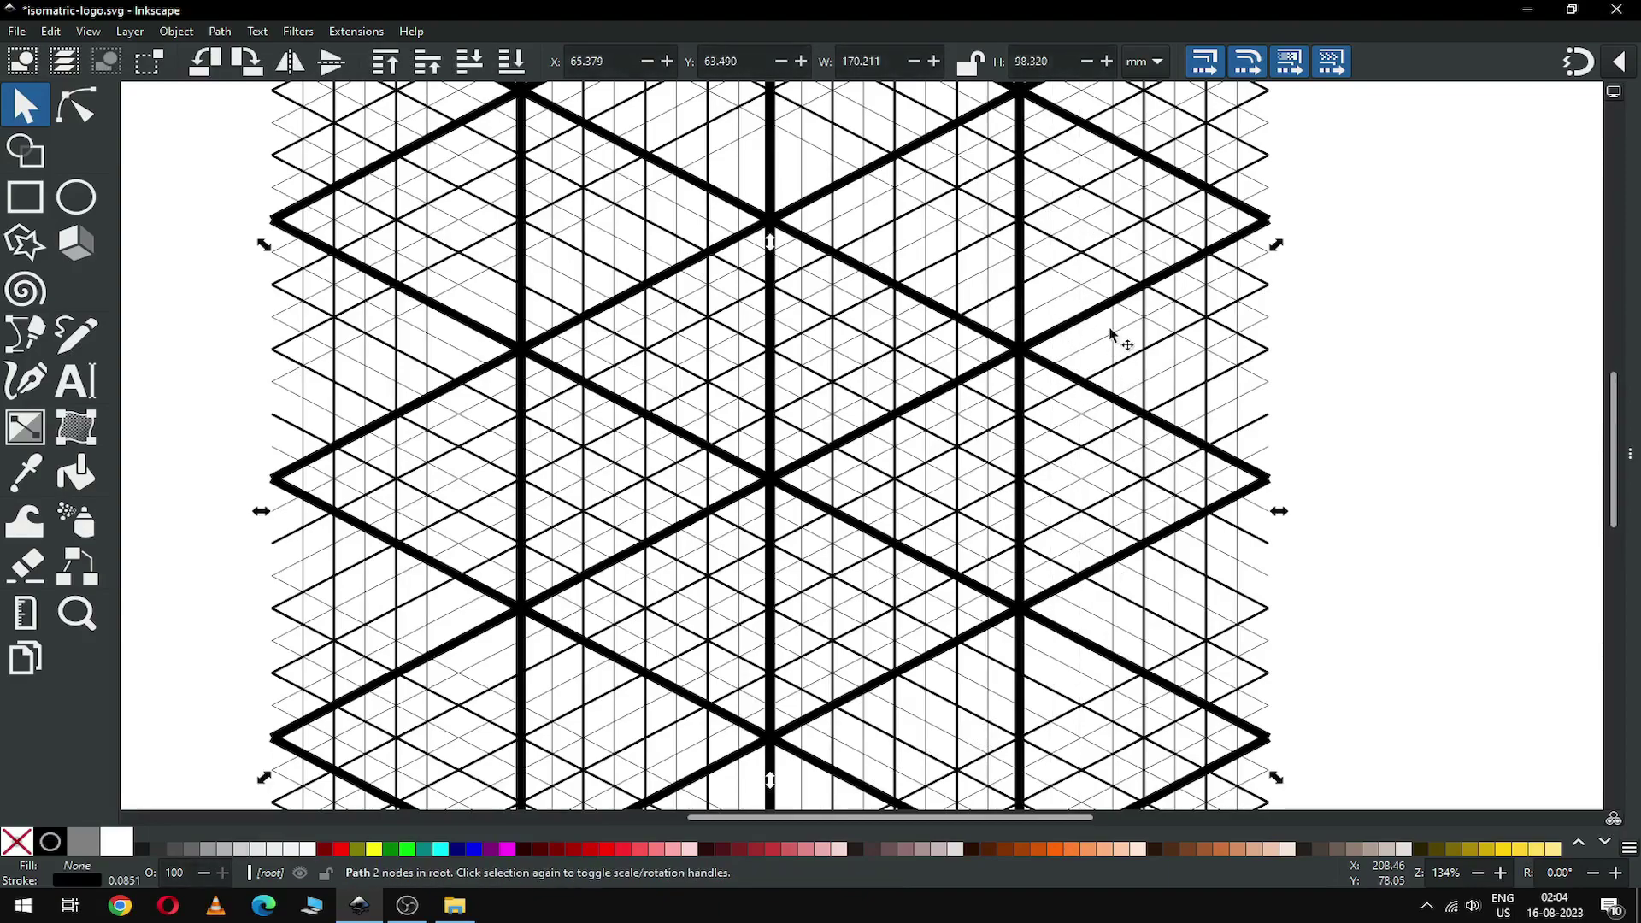
key(Escape)
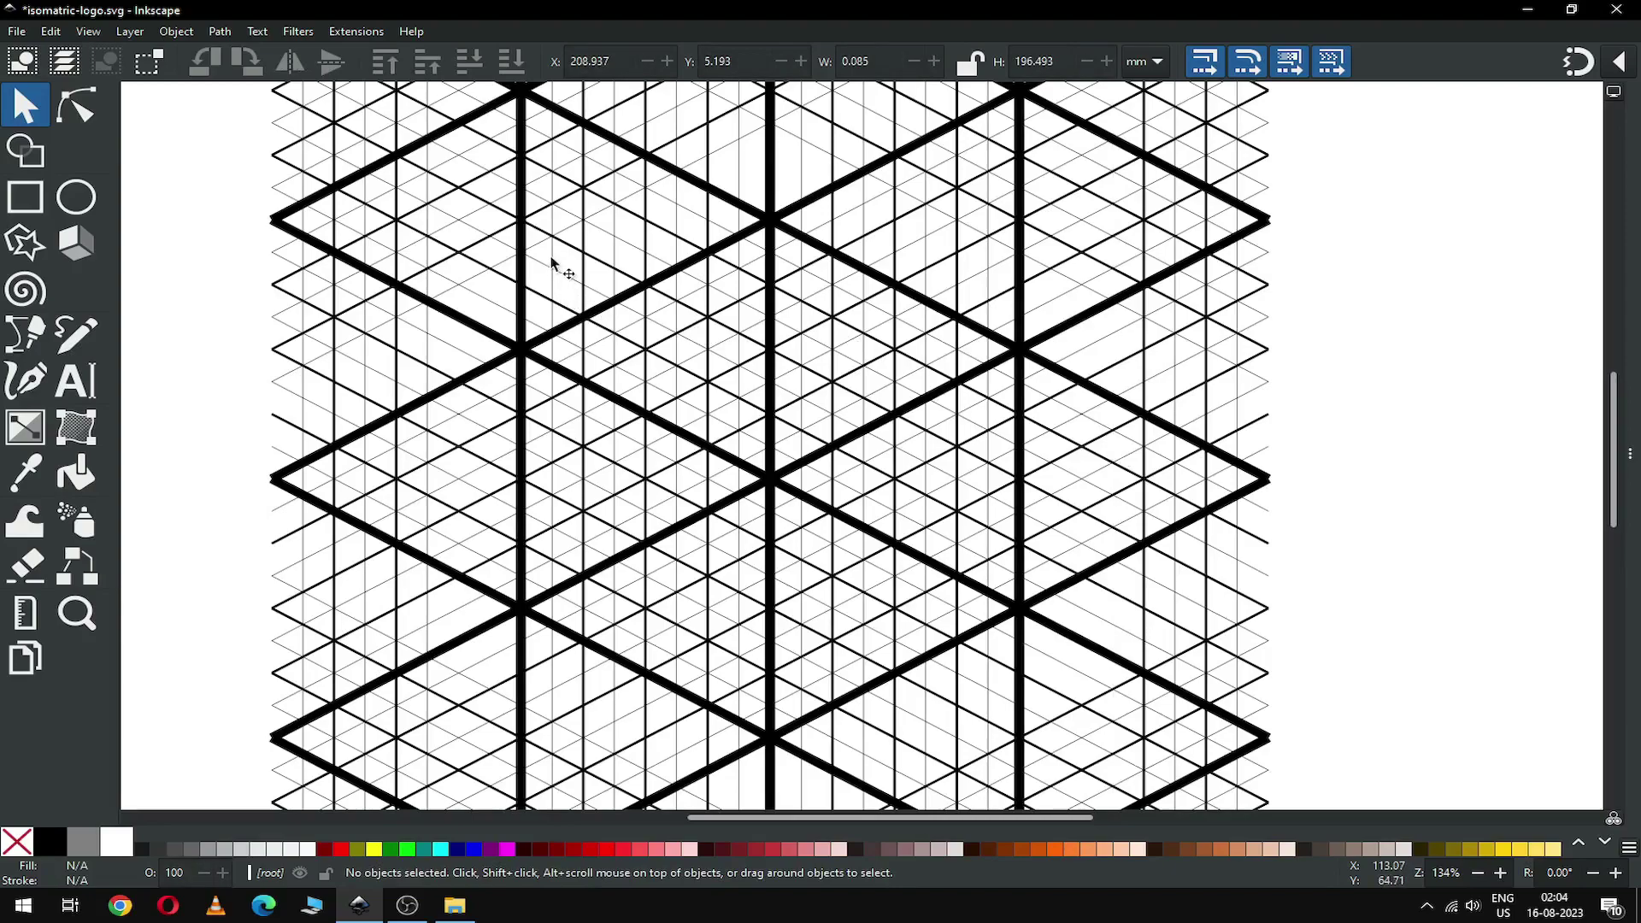
click(1252, 619)
key(Escape)
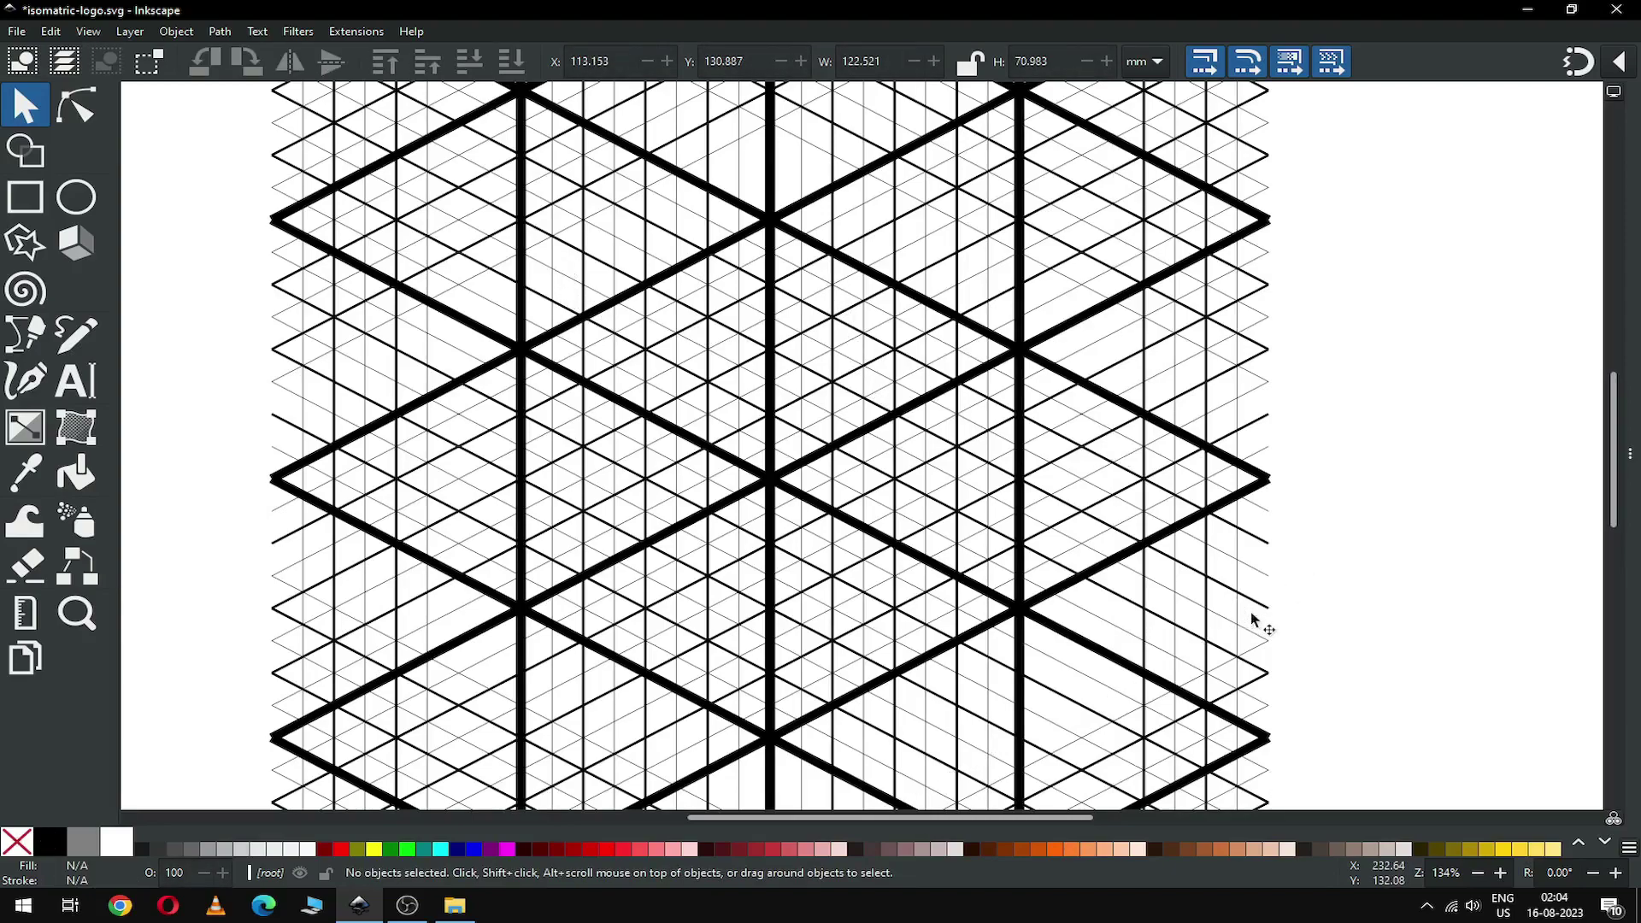
click(1247, 374)
key(Escape)
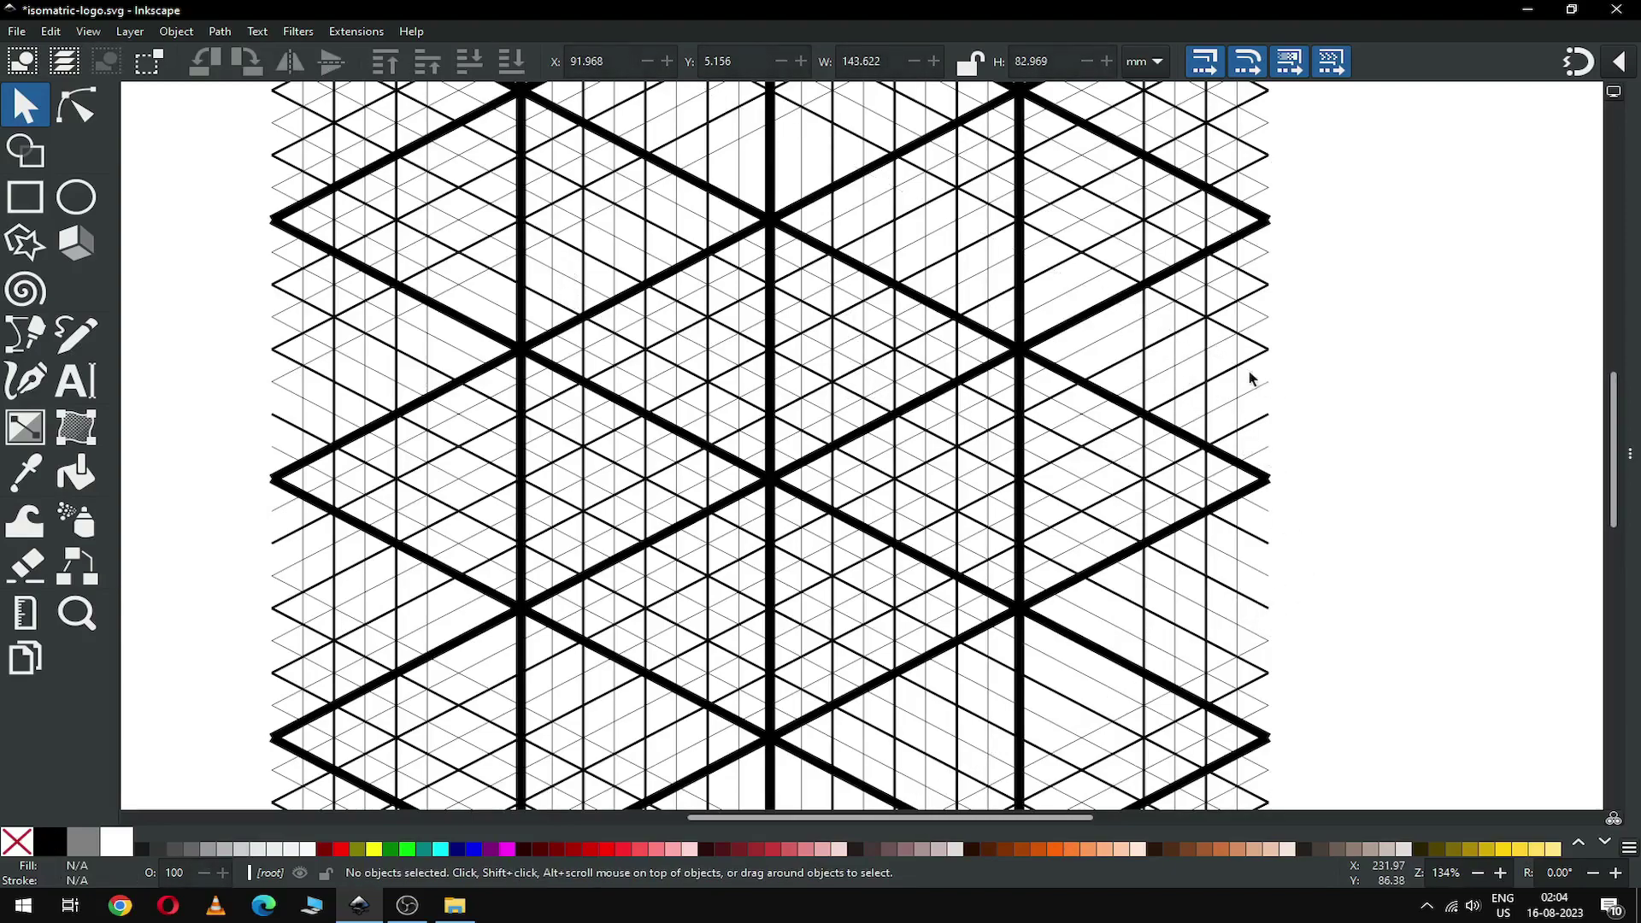
click(478, 282)
key(Escape)
click(428, 346)
key(Escape)
click(407, 314)
key(Escape)
click(599, 748)
key(Escape)
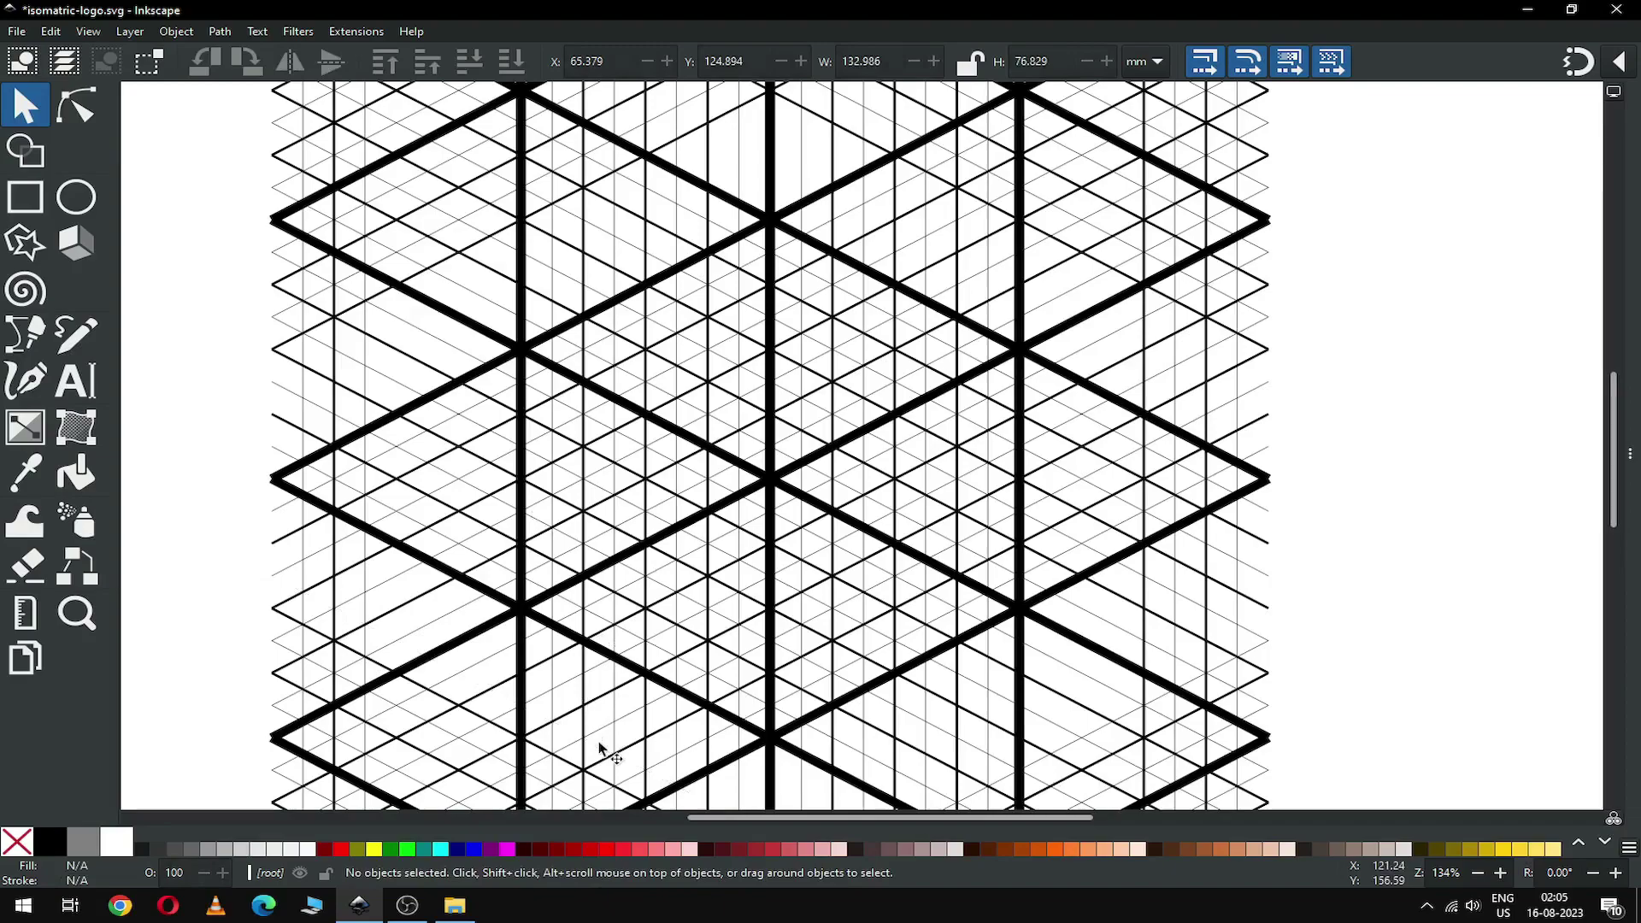
Delete the short grid lines lying entirely within the grid's corners and along its upper edge
key(5)
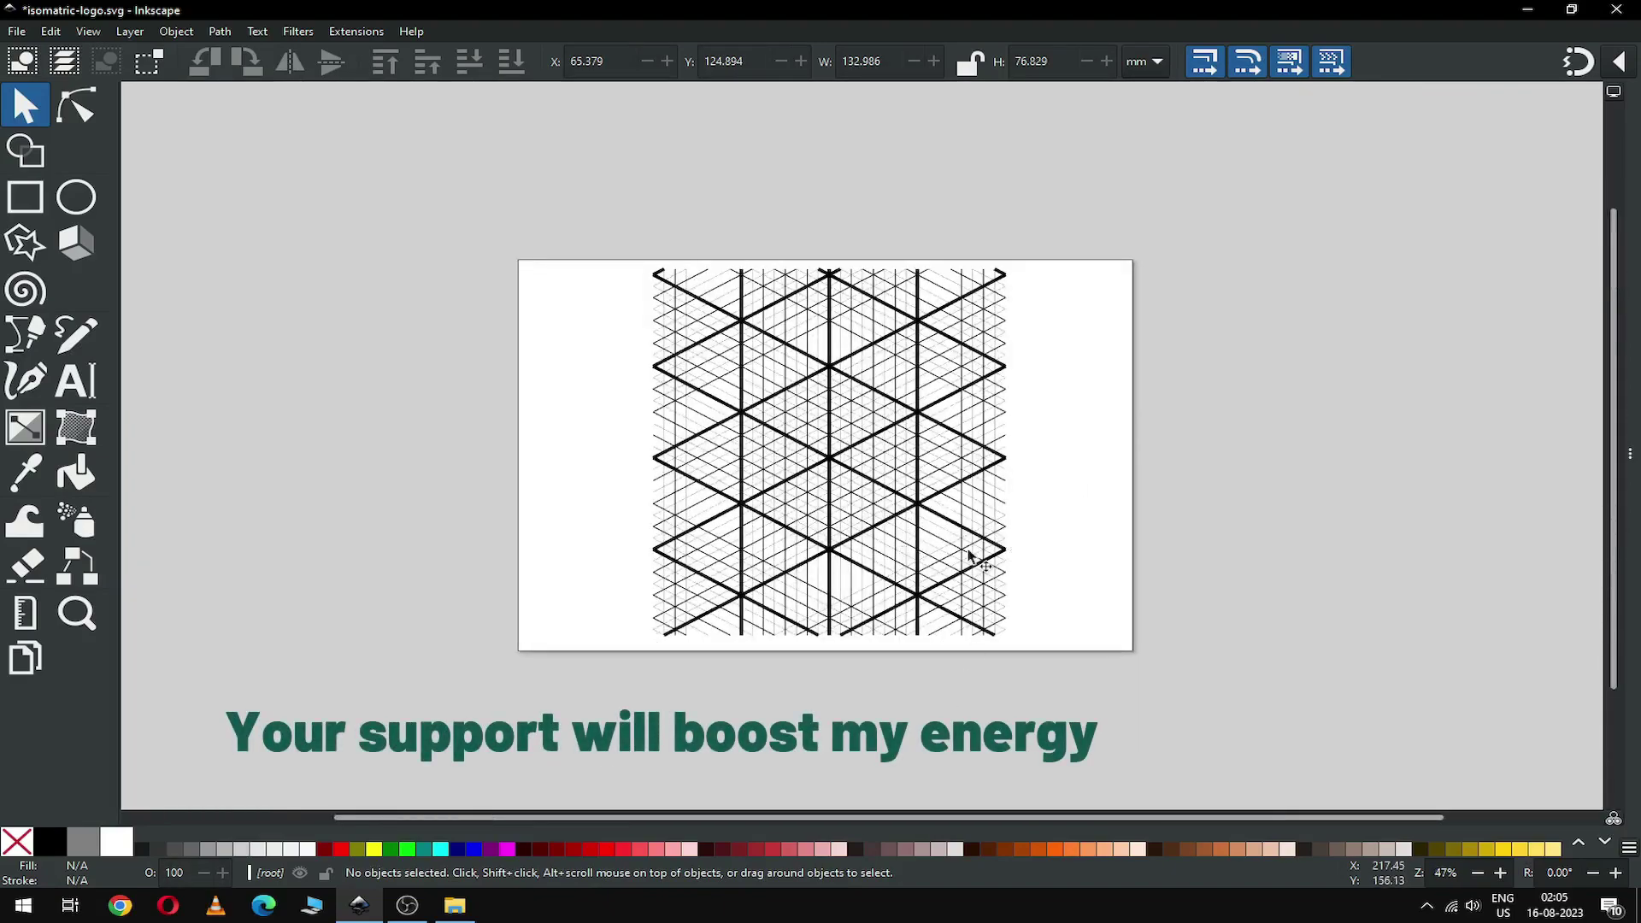
drag(906, 215, 1065, 355)
key(Delete)
drag(1088, 675, 905, 521)
key(Delete)
drag(797, 688, 586, 527)
key(Delete)
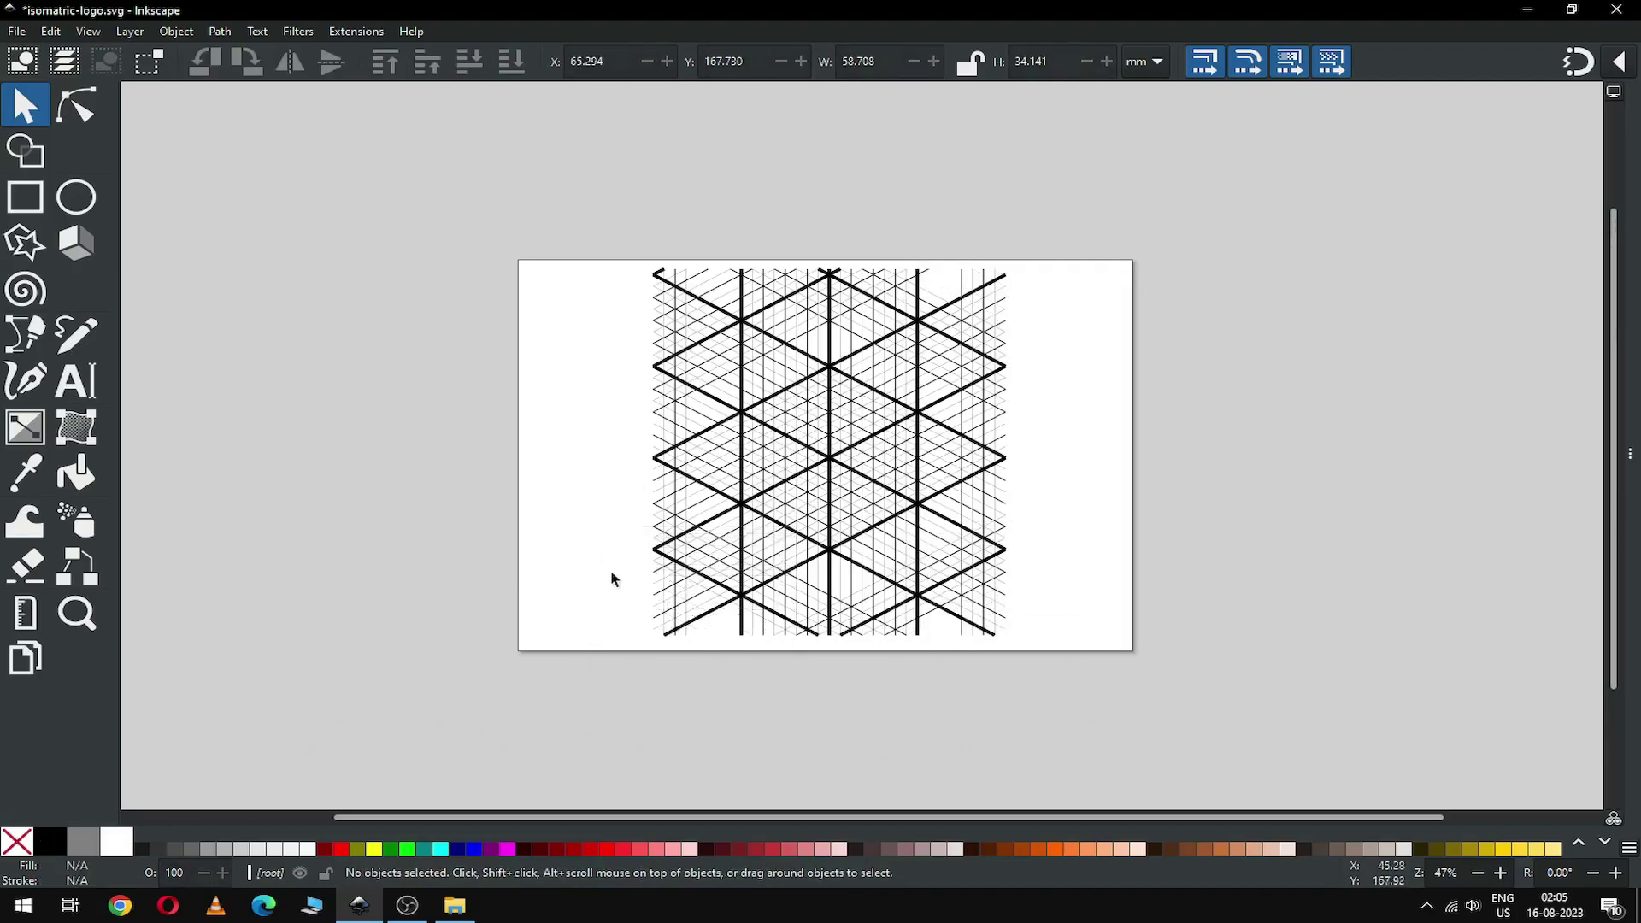
drag(608, 220, 1012, 338)
key(Delete)
key(Delete)
Delete the vertical lines in the grid's outer side columns and the remaining short lines along its upper edge
drag(945, 231, 1073, 670)
key(Delete)
drag(577, 221, 716, 679)
key(Delete)
drag(618, 197, 1075, 338)
key(Delete)
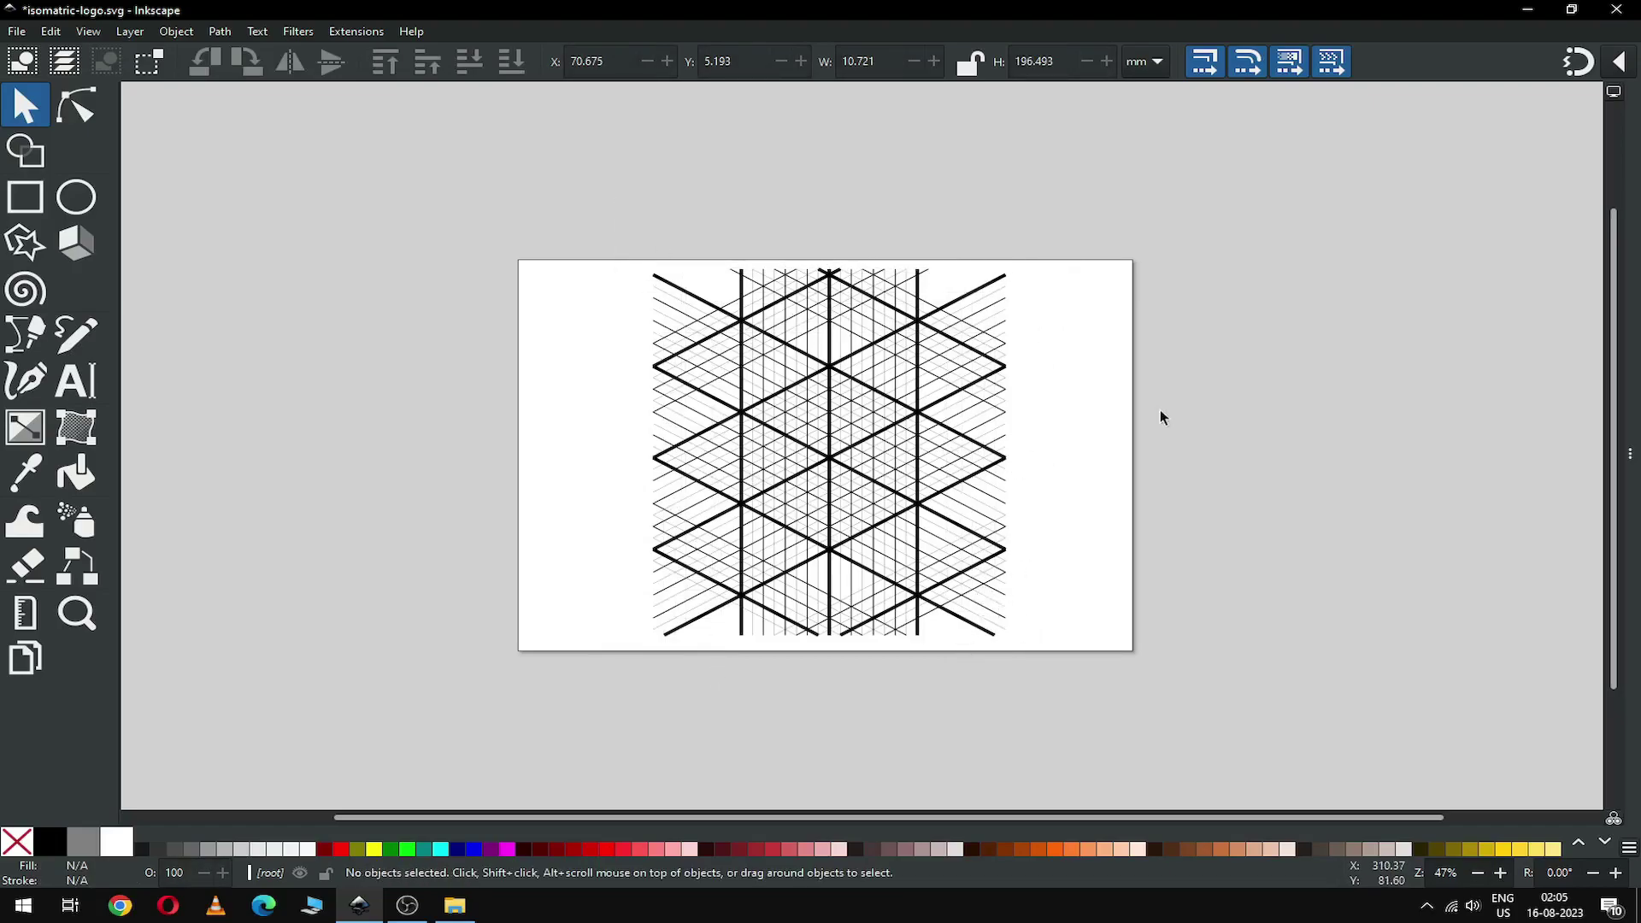
Select all grid lines and mark a two-cell-wide V-shaped band around the grid's centre with the Shape Builder
key(ctrl+a)
key(plus)
key(plus)
key(plus)
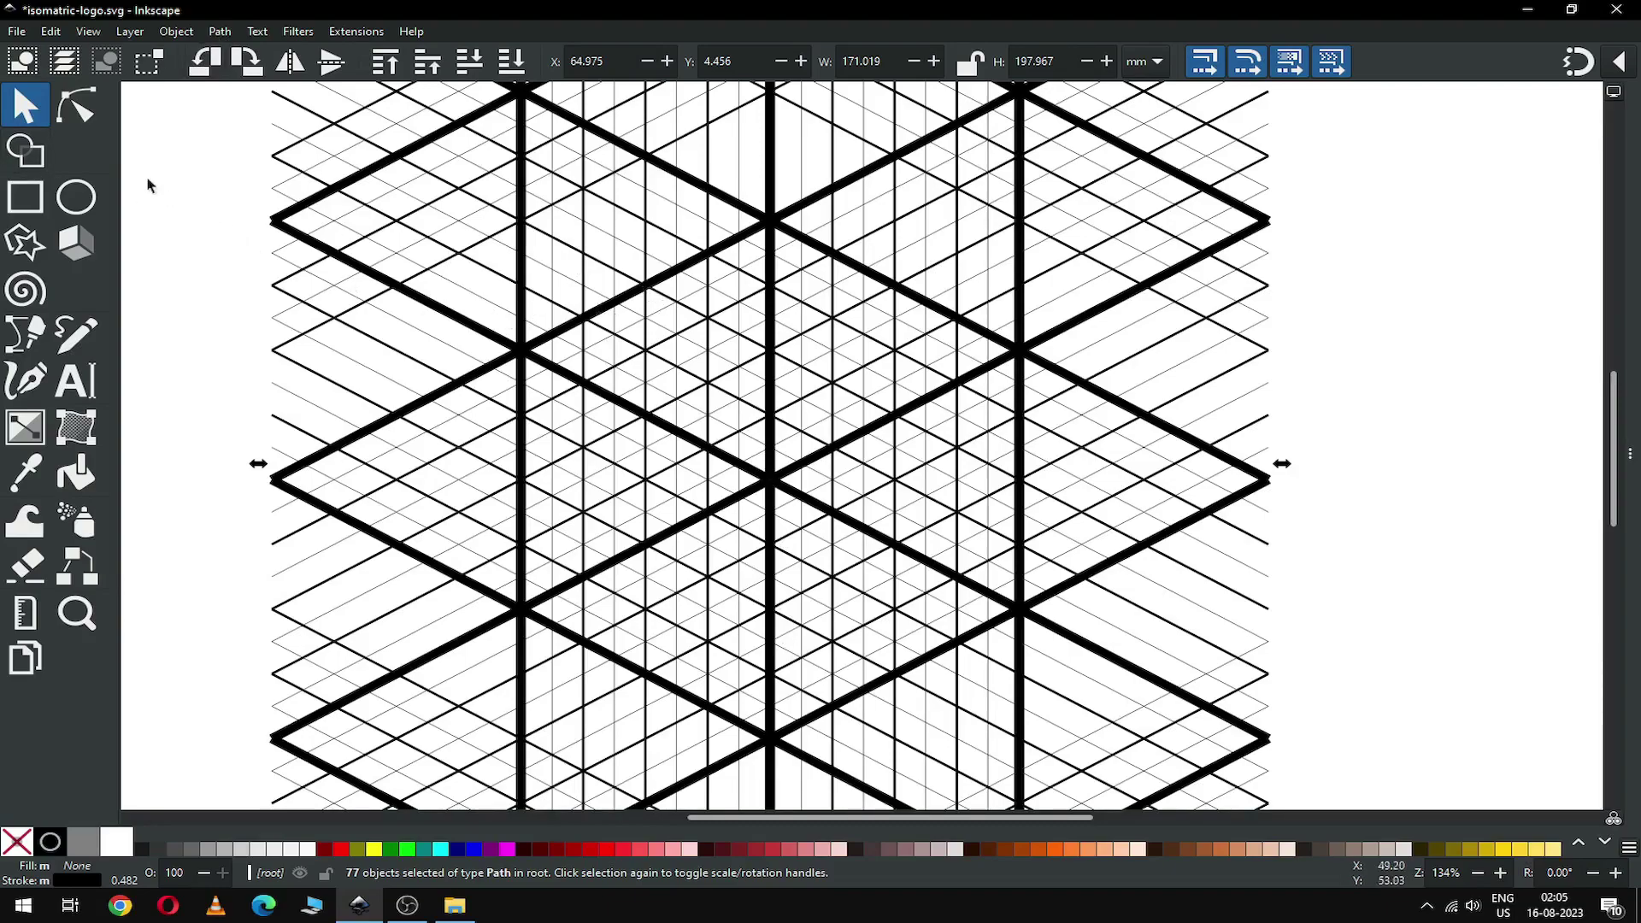
click(32, 159)
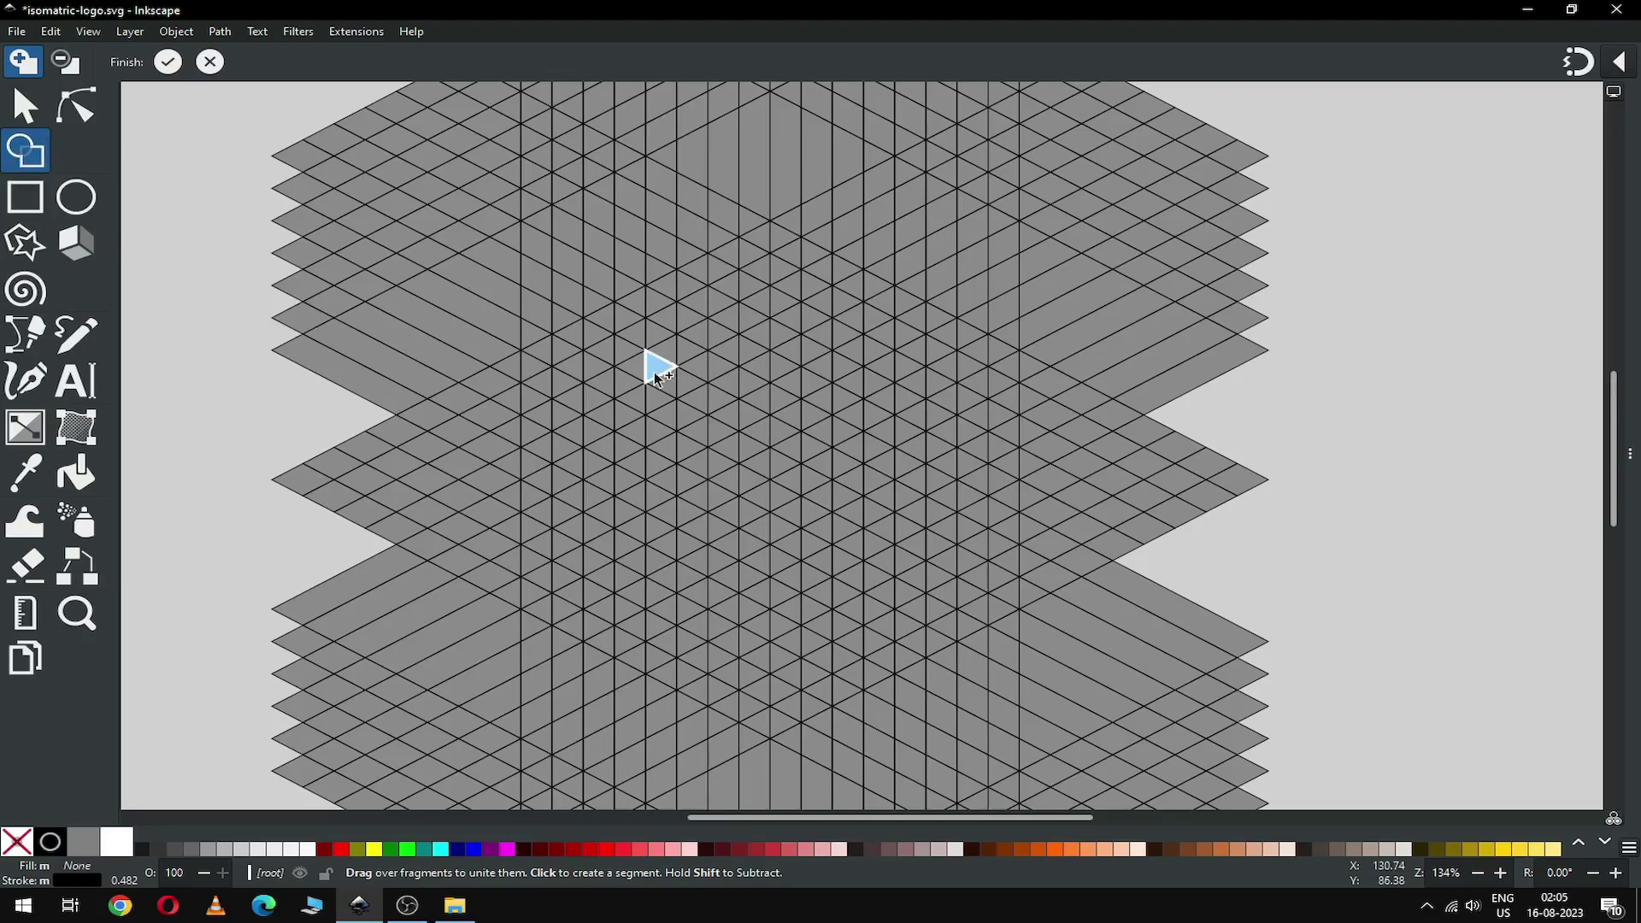
click(540, 353)
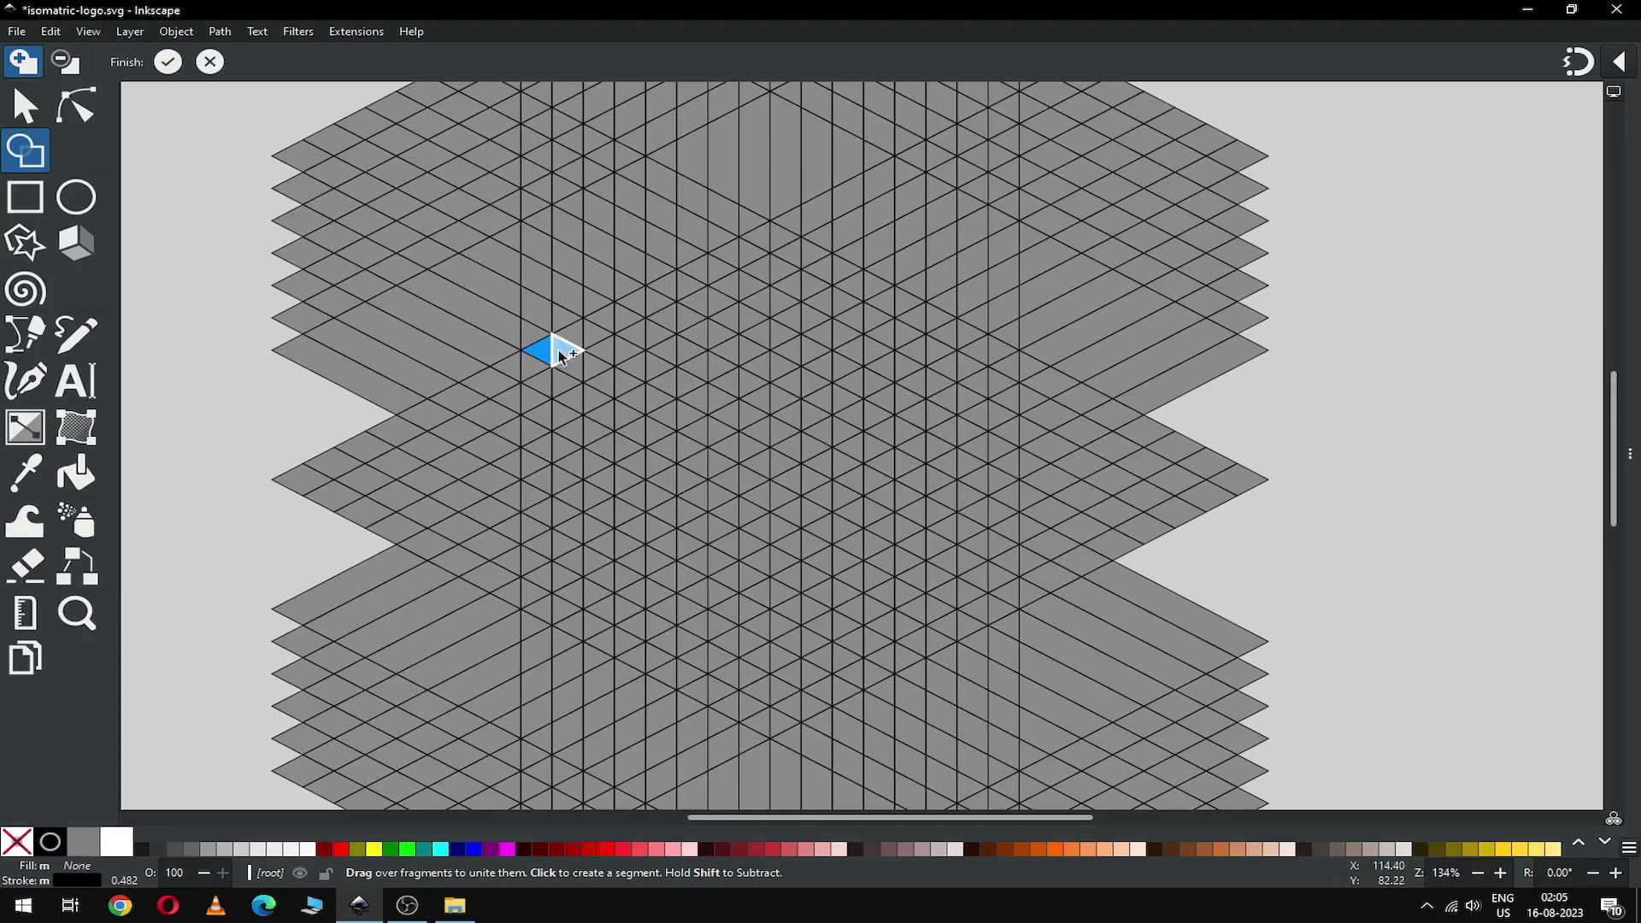
drag(570, 342, 603, 334)
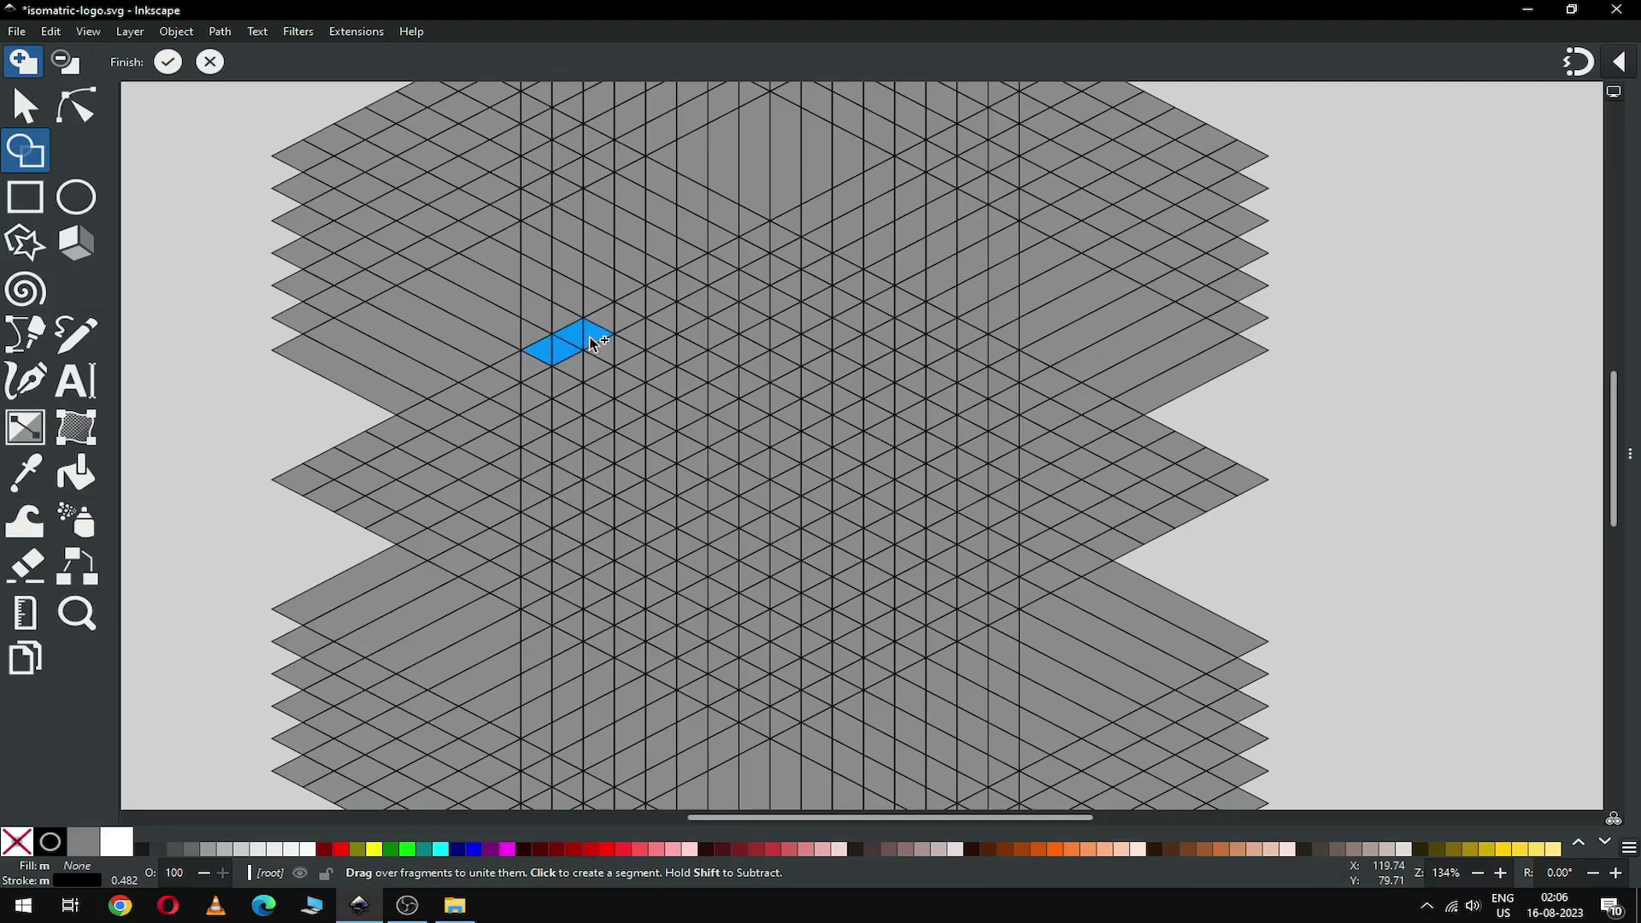
mouse_move(784, 468)
mouse_down()
mouse_move(579, 369)
mouse_move(623, 352)
mouse_move(816, 447)
mouse_move(793, 417)
mouse_move(814, 442)
mouse_move(850, 416)
mouse_move(821, 400)
mouse_move(873, 380)
mouse_move(909, 397)
mouse_move(894, 363)
mouse_move(943, 342)
mouse_move(989, 351)
mouse_move(934, 375)
mouse_up()
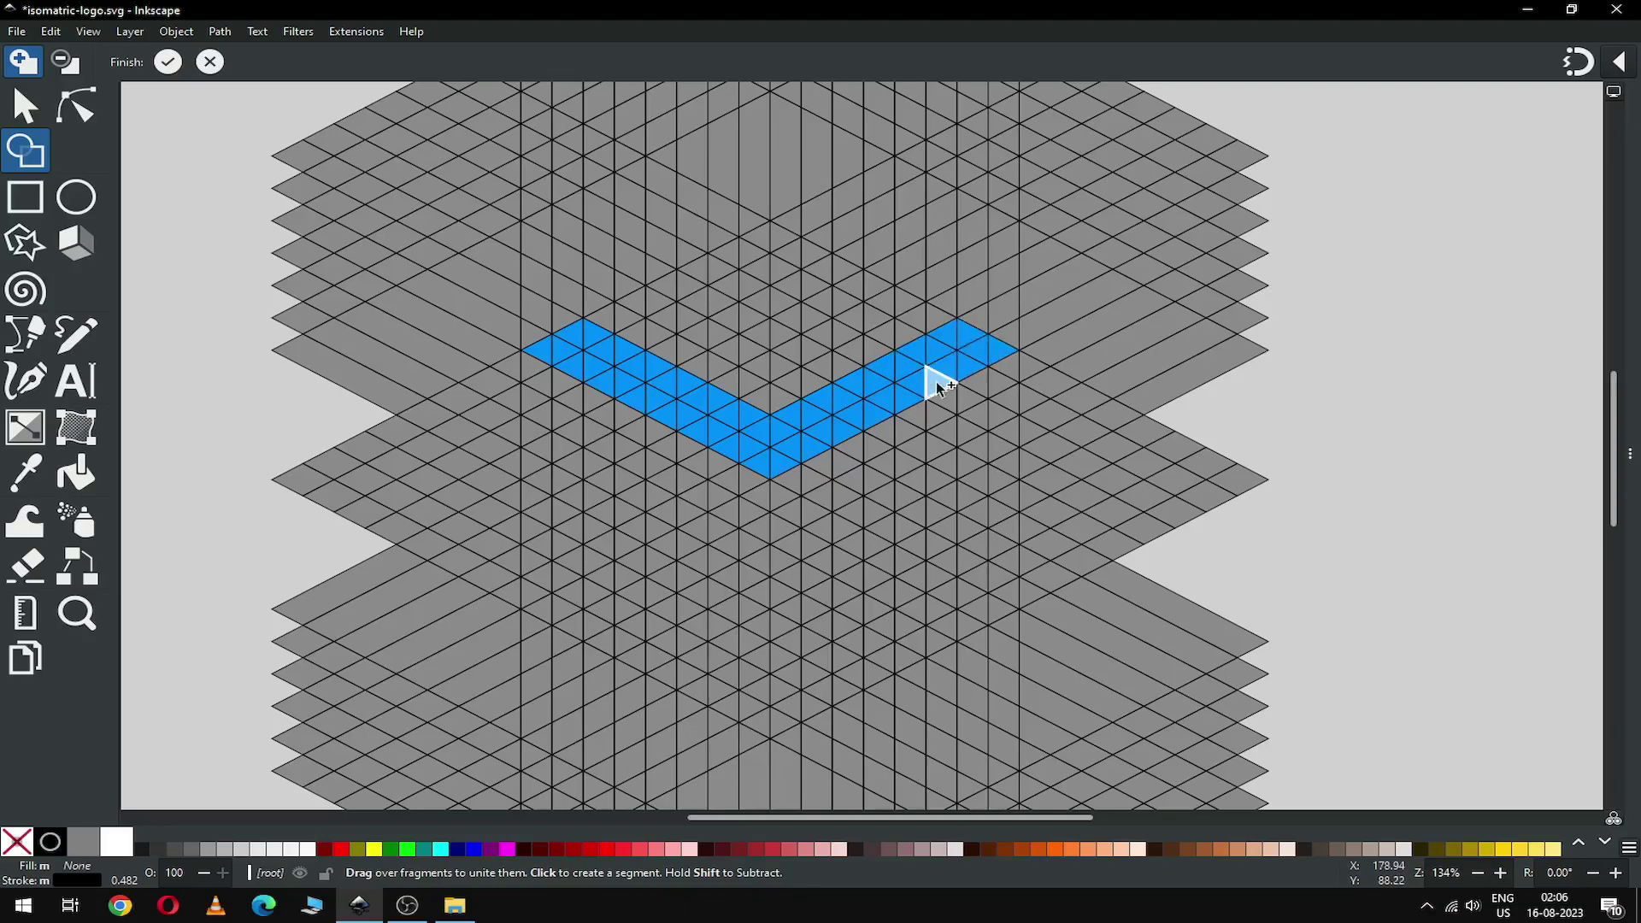
Mark two parallel diagonal bars inside the V band and the gap fragments separating the bars and the band
mouse_move(652, 300)
mouse_down()
mouse_move(687, 315)
mouse_move(673, 285)
mouse_move(714, 272)
mouse_move(744, 285)
mouse_move(795, 248)
mouse_move(728, 248)
mouse_up()
mouse_move(901, 301)
mouse_down()
mouse_move(868, 279)
mouse_move(813, 293)
mouse_move(740, 346)
mouse_move(780, 348)
mouse_move(904, 292)
mouse_up()
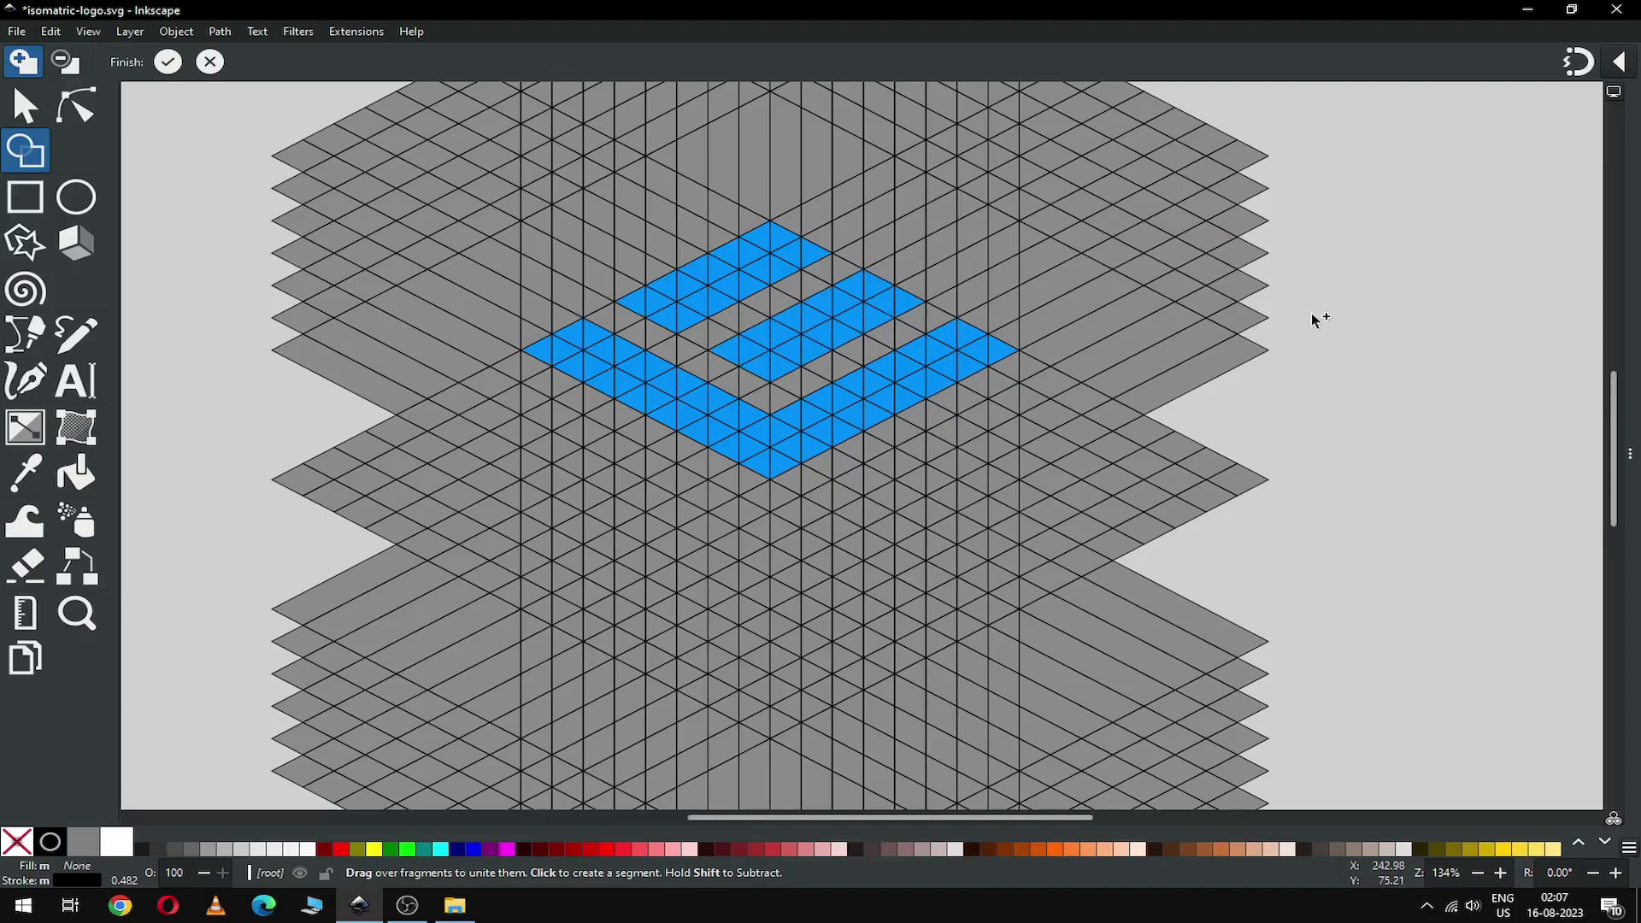
drag(777, 395, 910, 323)
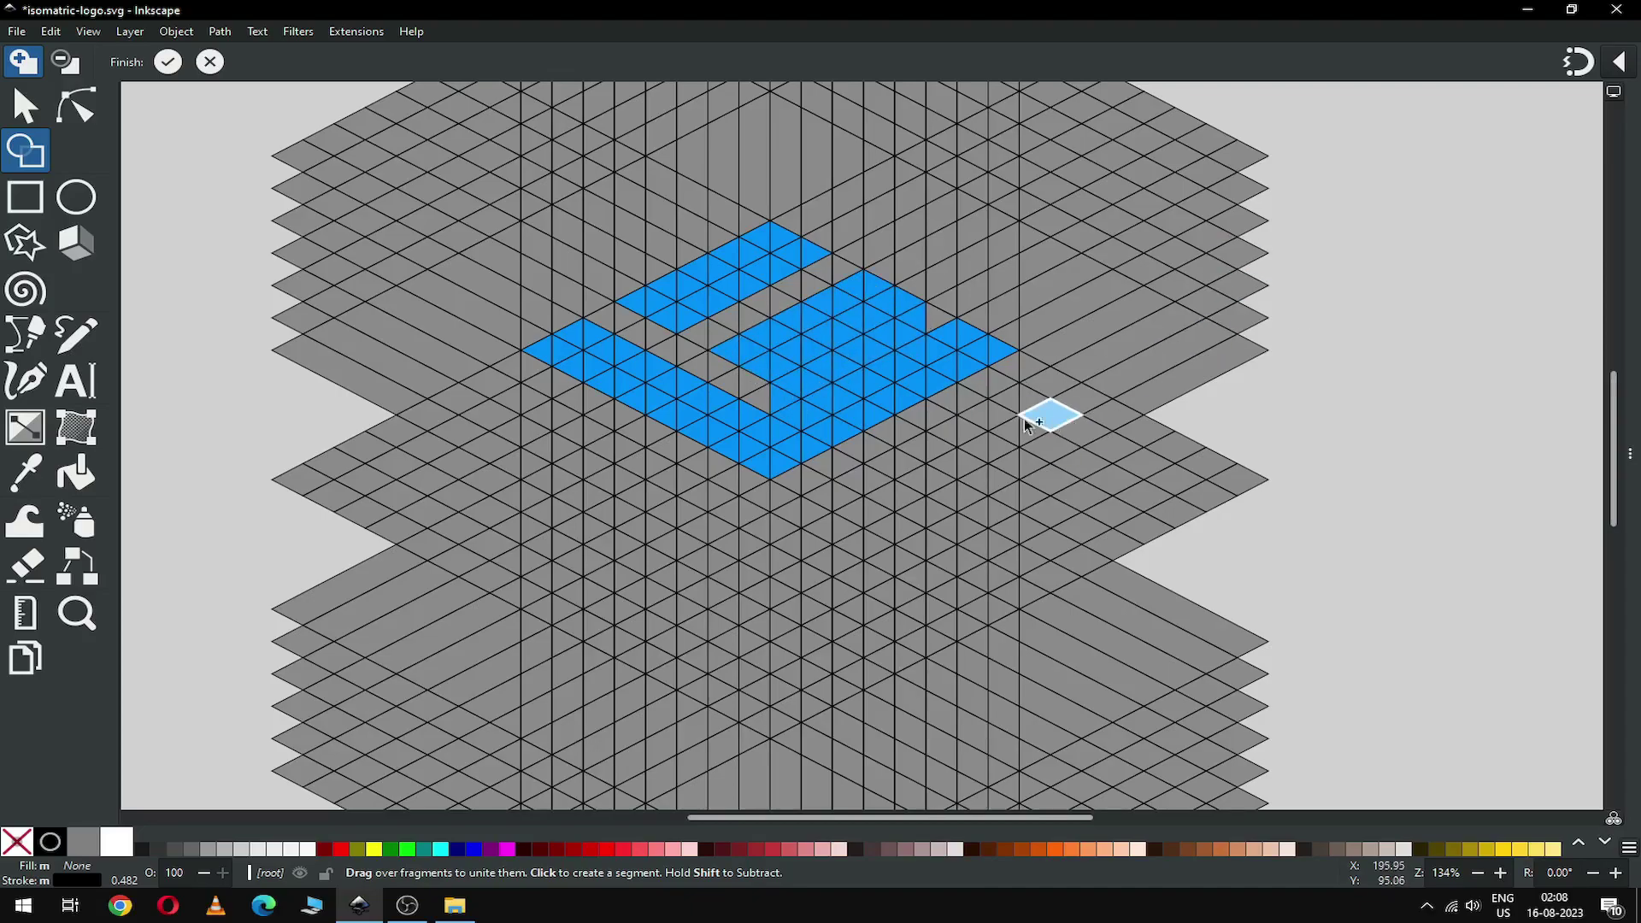
click(726, 377)
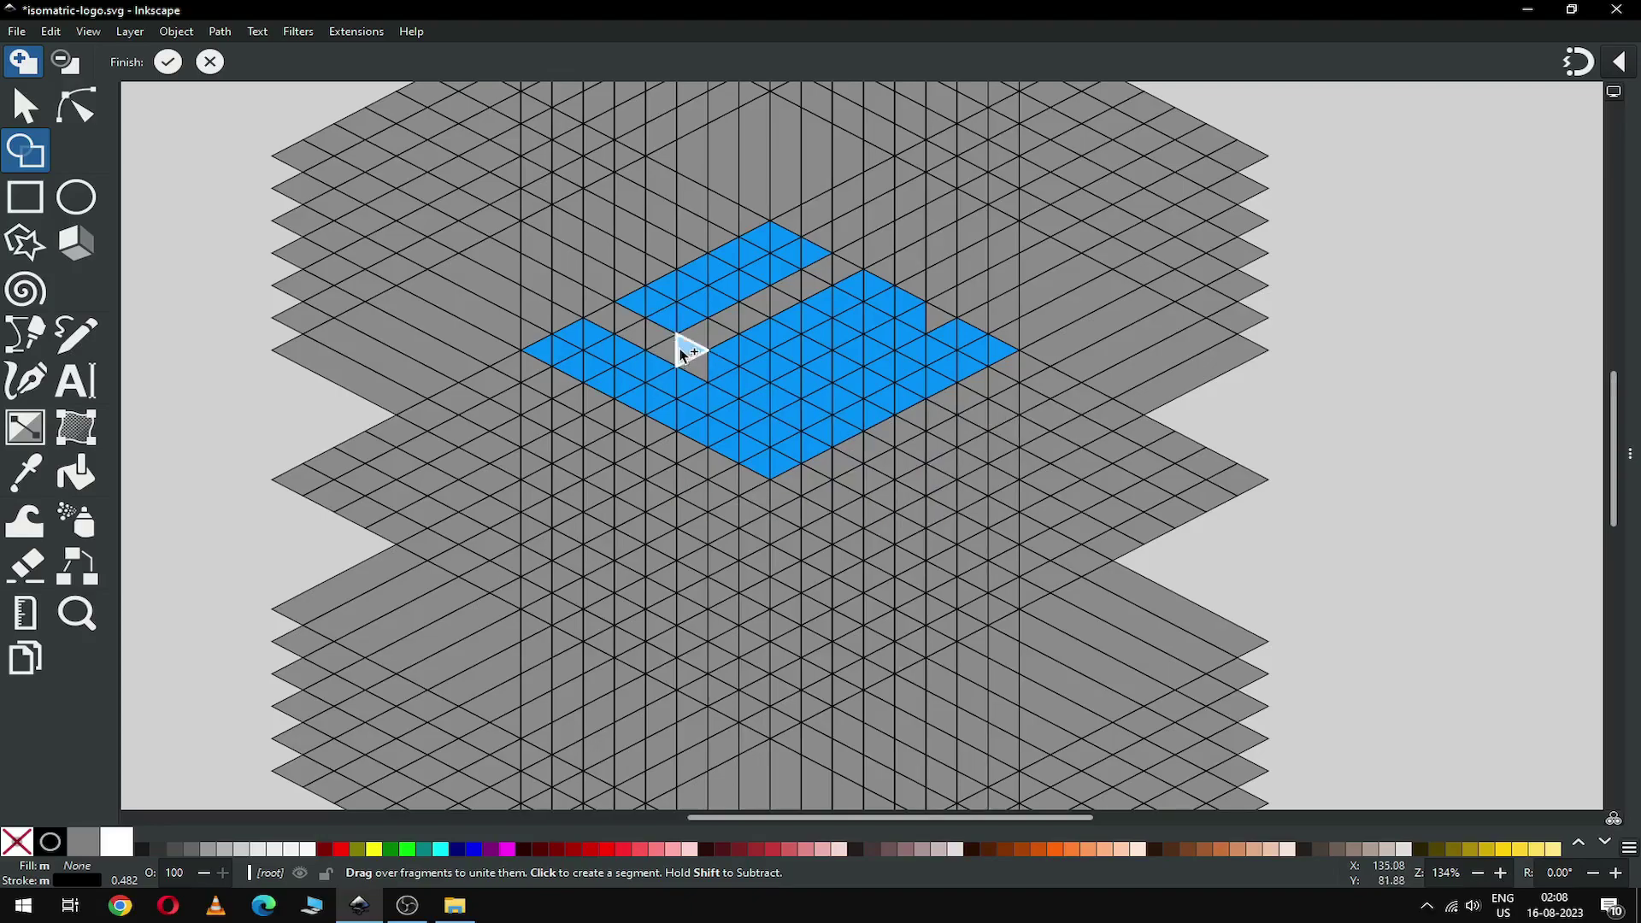
drag(688, 350, 833, 266)
mouse_move(695, 363)
mouse_down()
mouse_move(662, 350)
mouse_move(637, 327)
mouse_up()
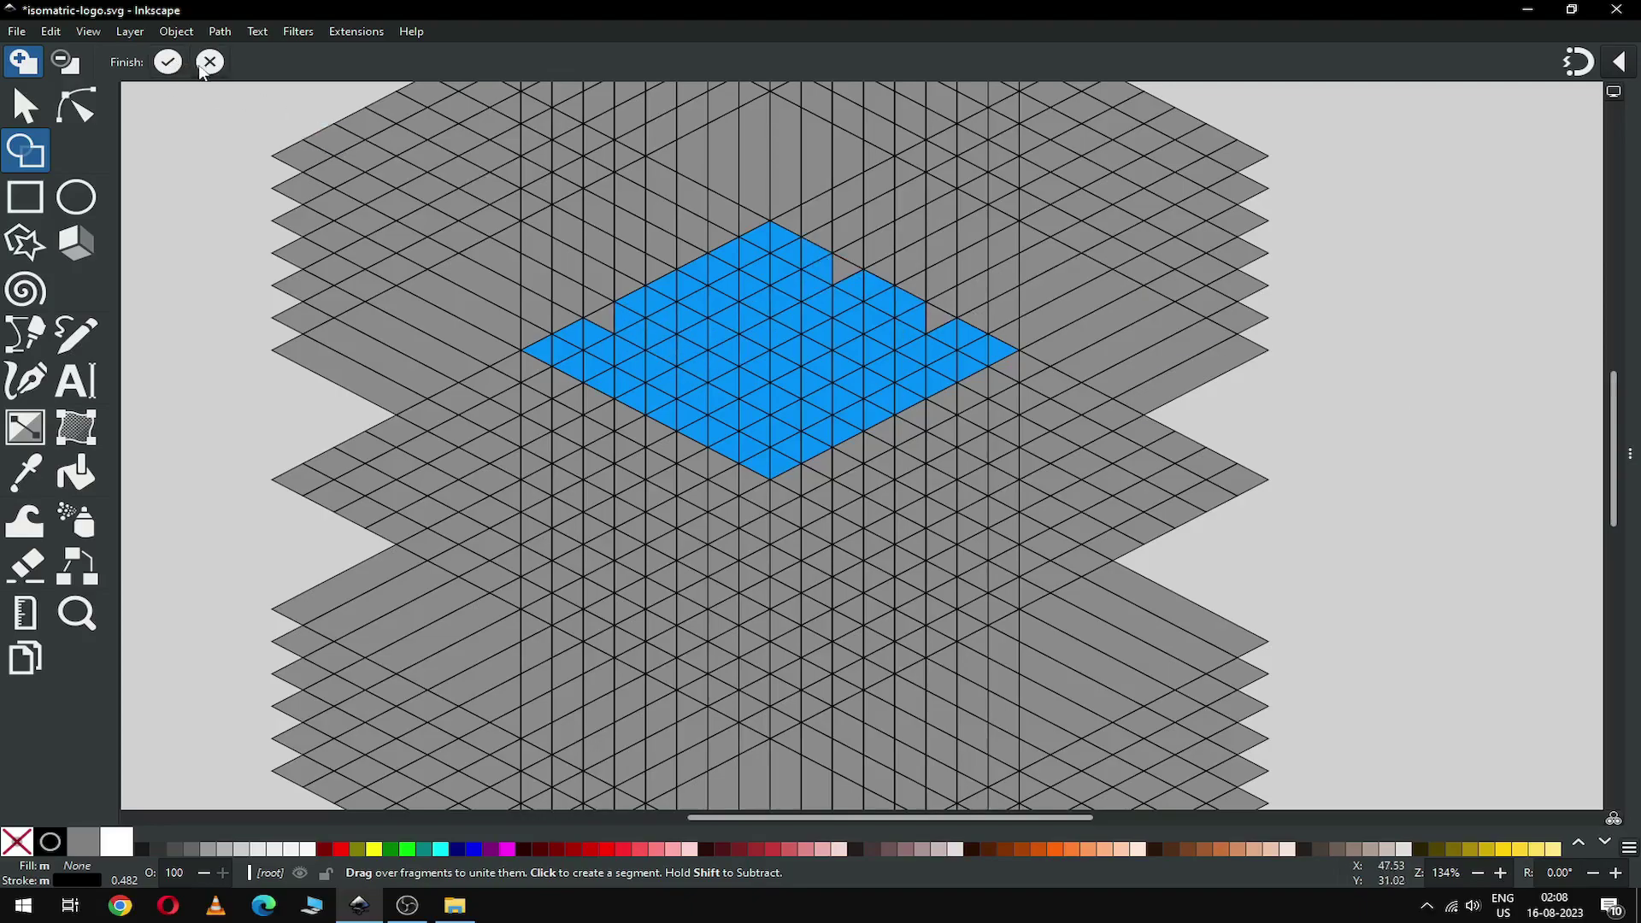
Apply the Shape Builder result to keep only the marked fragments, and clear the selection
click(168, 62)
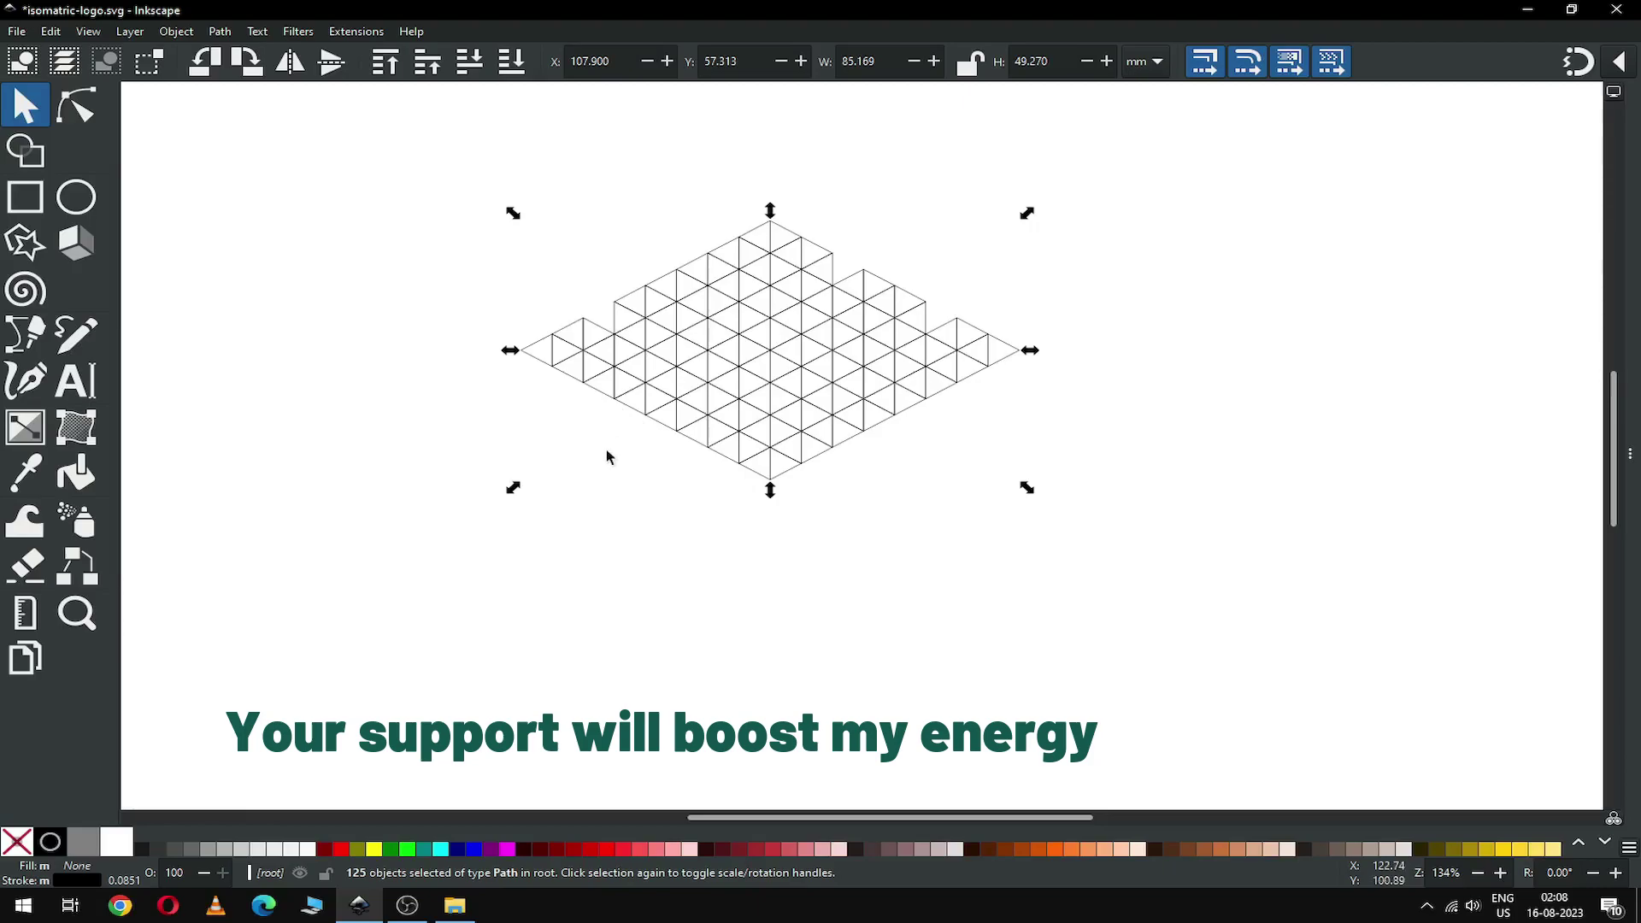
key(Escape)
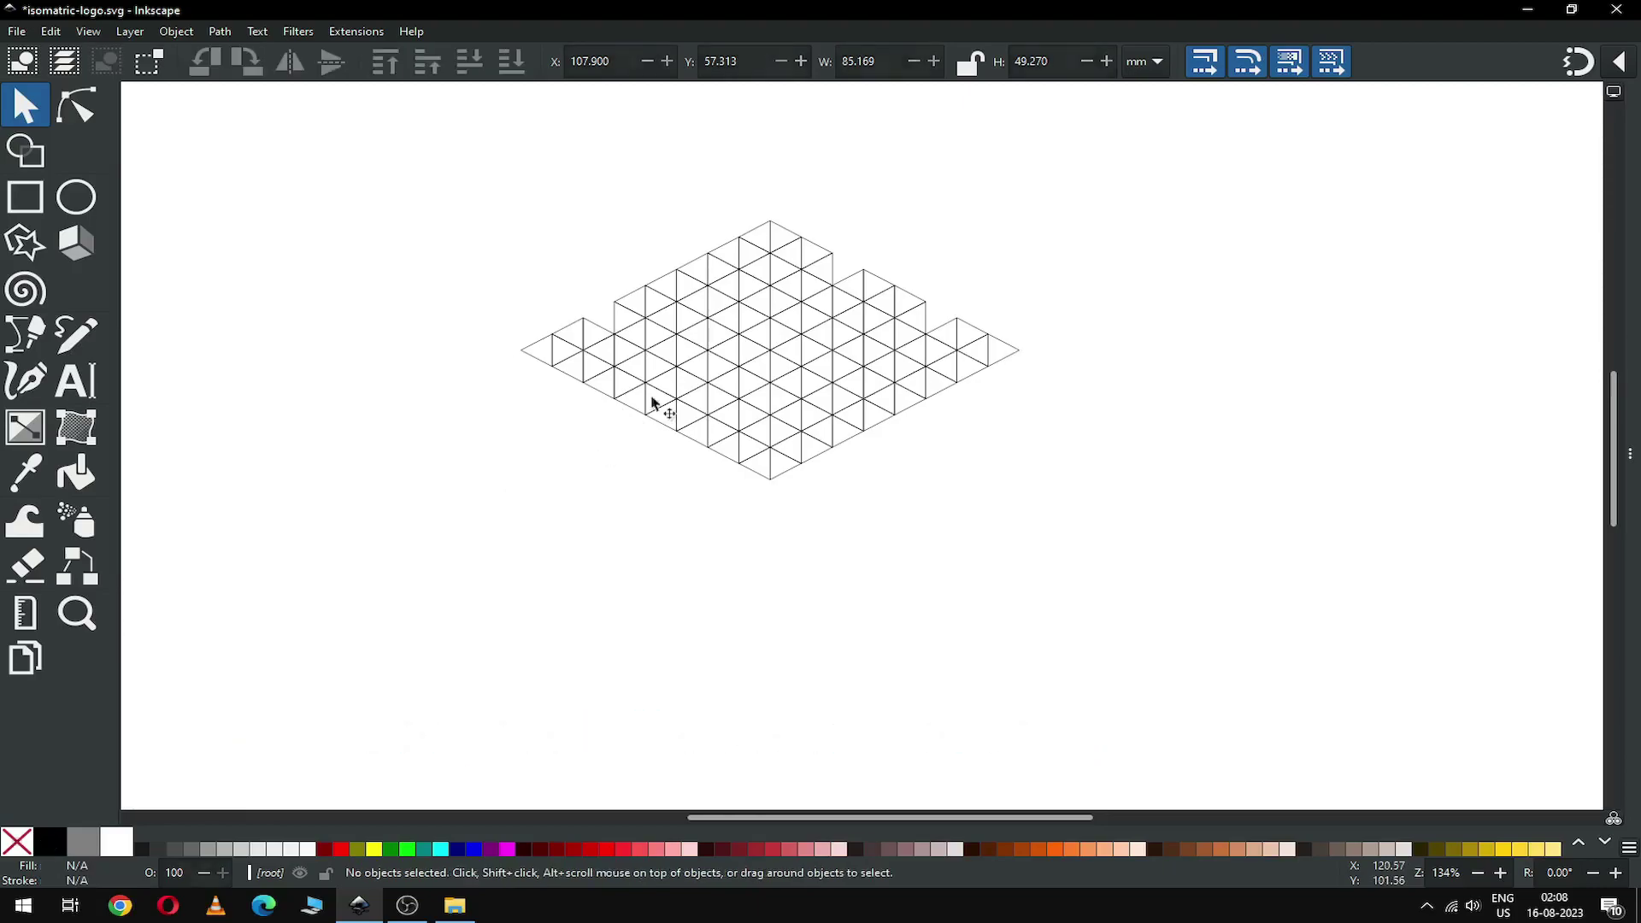
key(z)
drag(451, 176, 1160, 549)
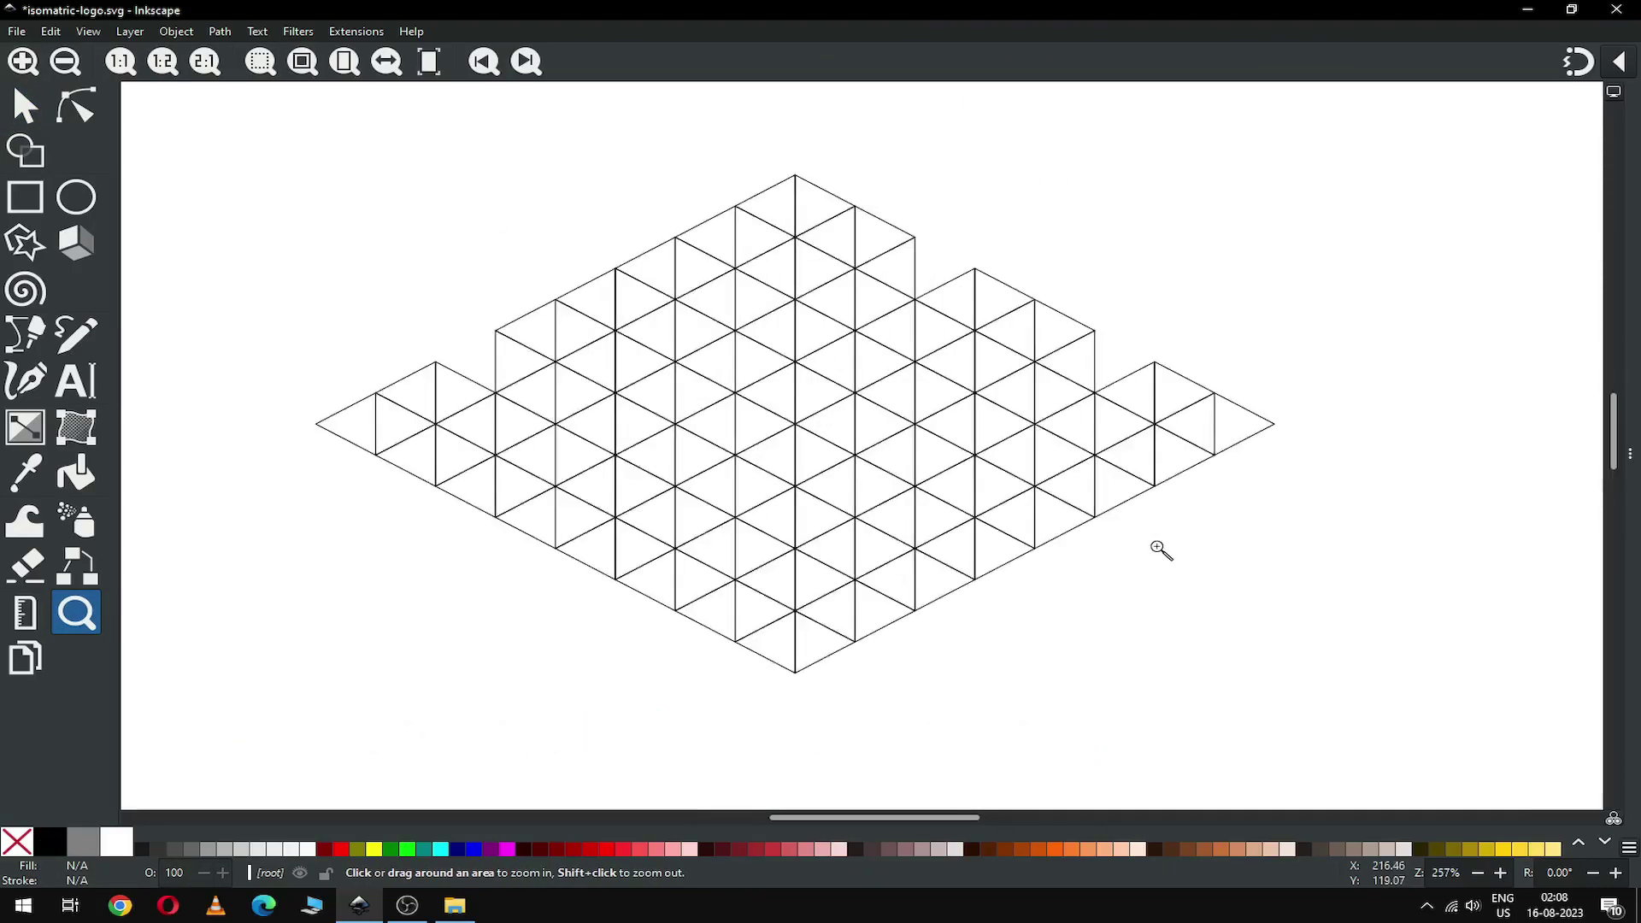
Save the document and fill the four small triangles at the grid's left tip with dark red
click(16, 111)
key(ctrl+s)
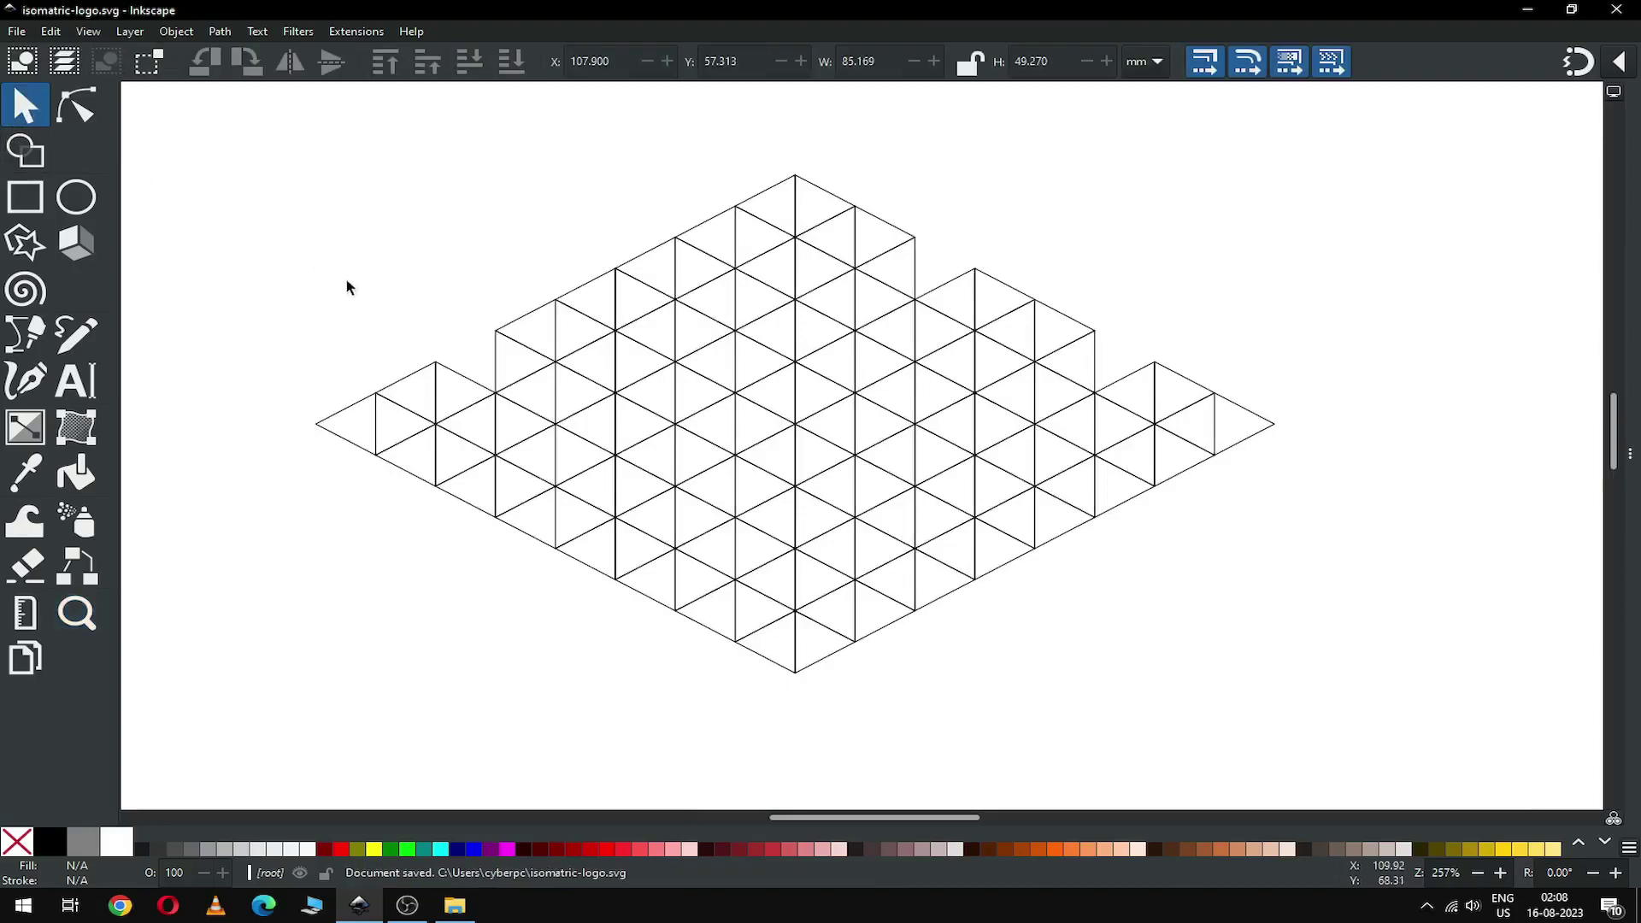
drag(266, 345, 481, 536)
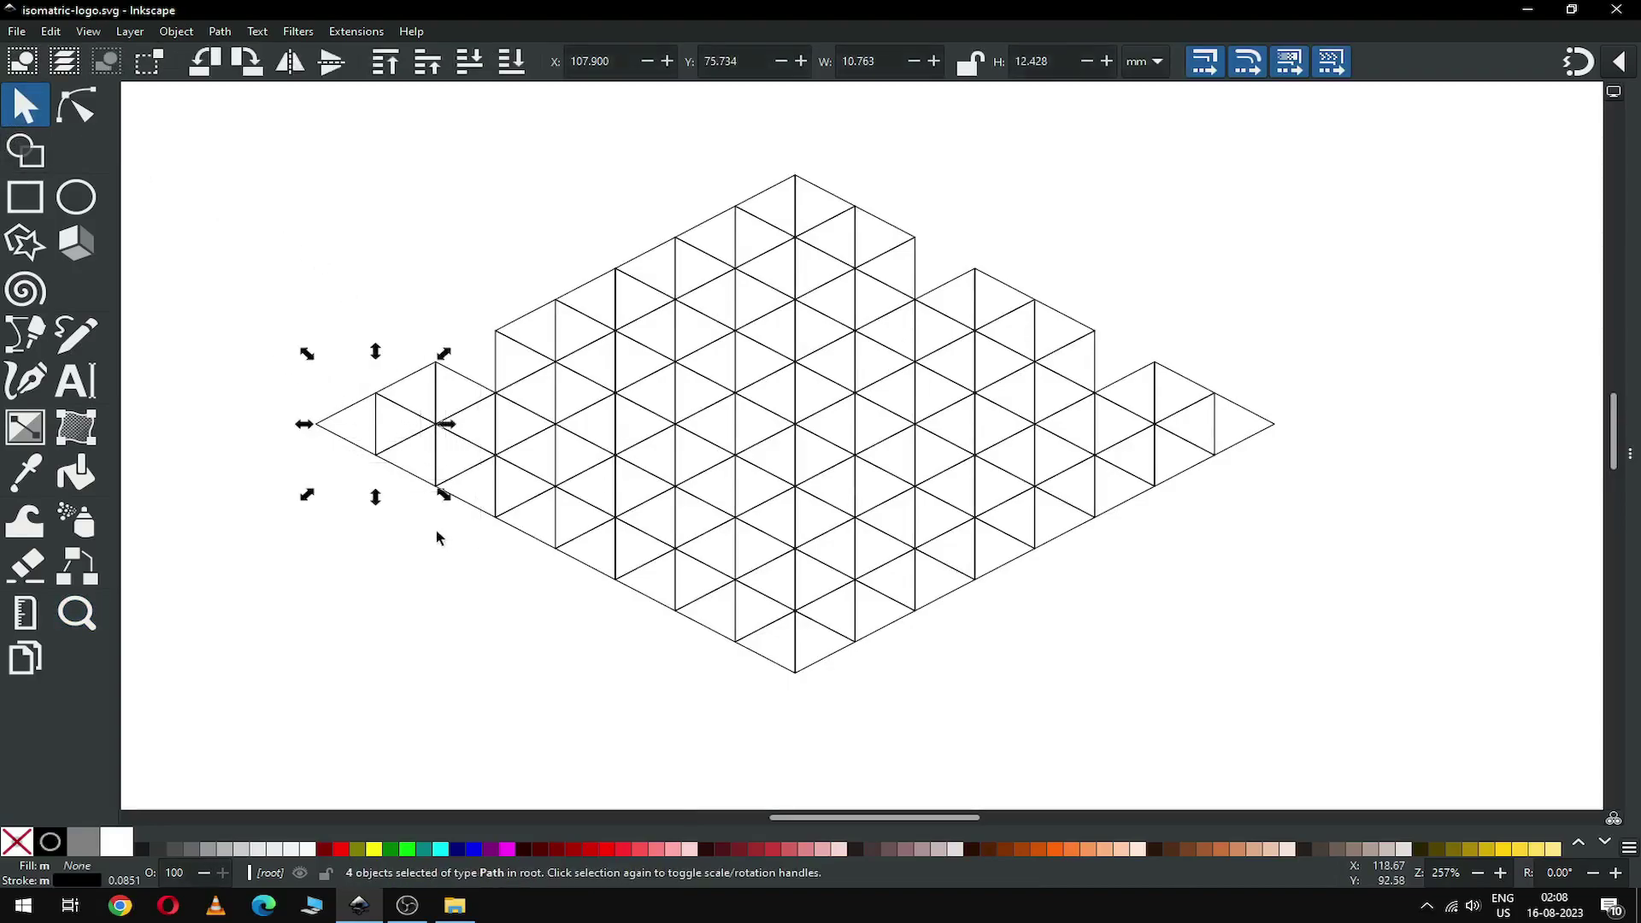
click(555, 848)
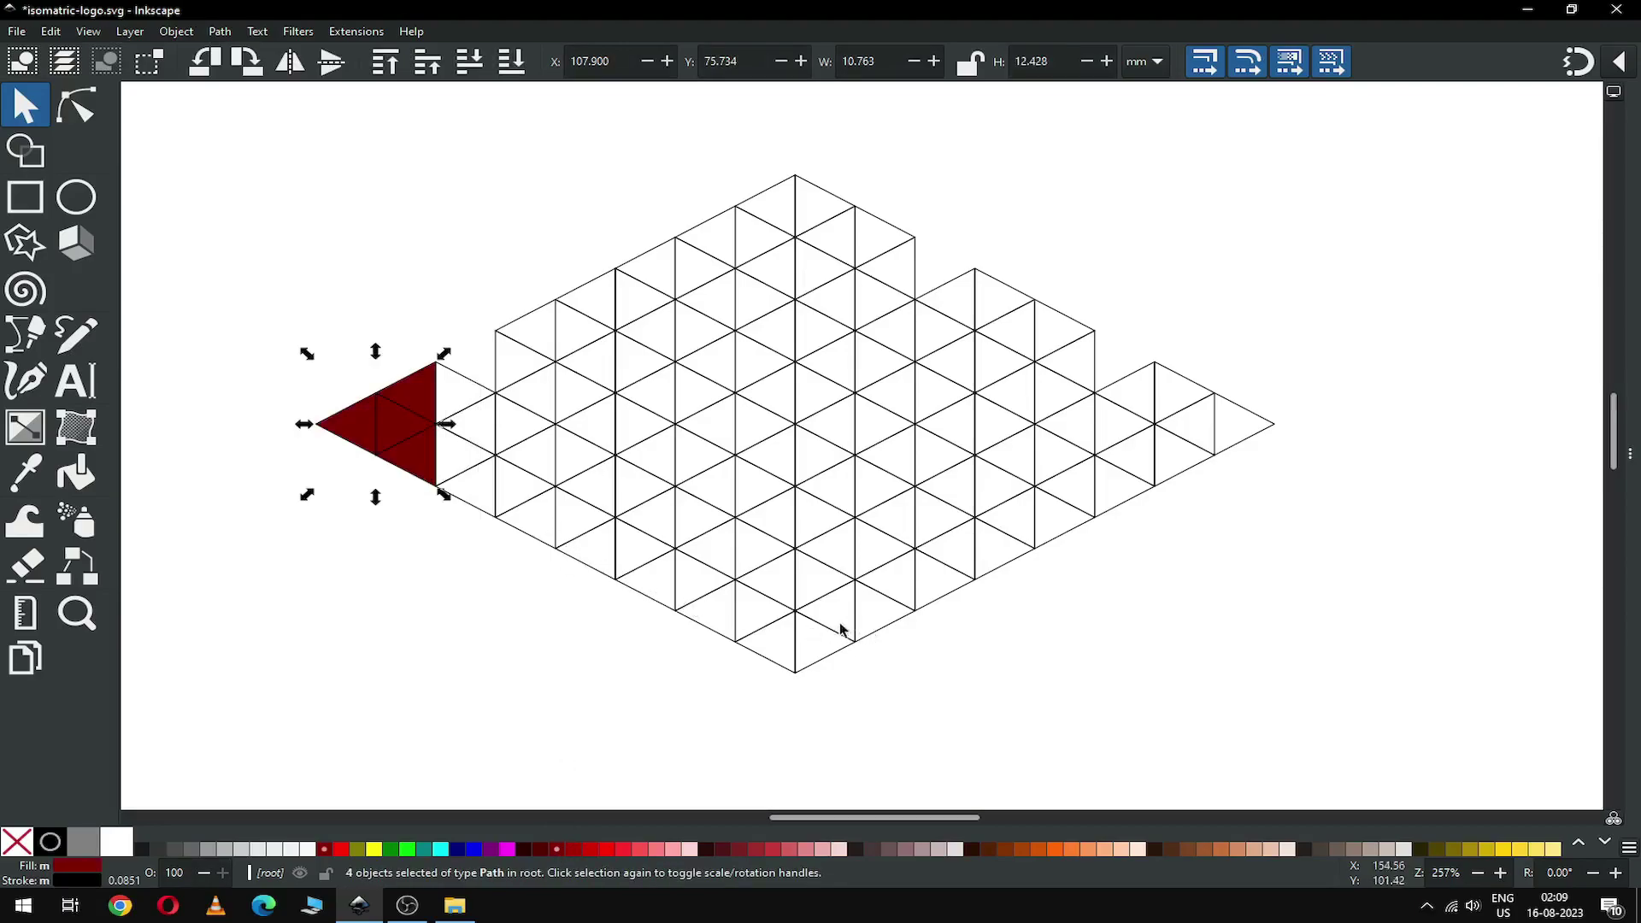
Add the hexagon at the grid's lowest corner and its left-hand neighbouring triangles to the selection, filling them dark red
key(shift)
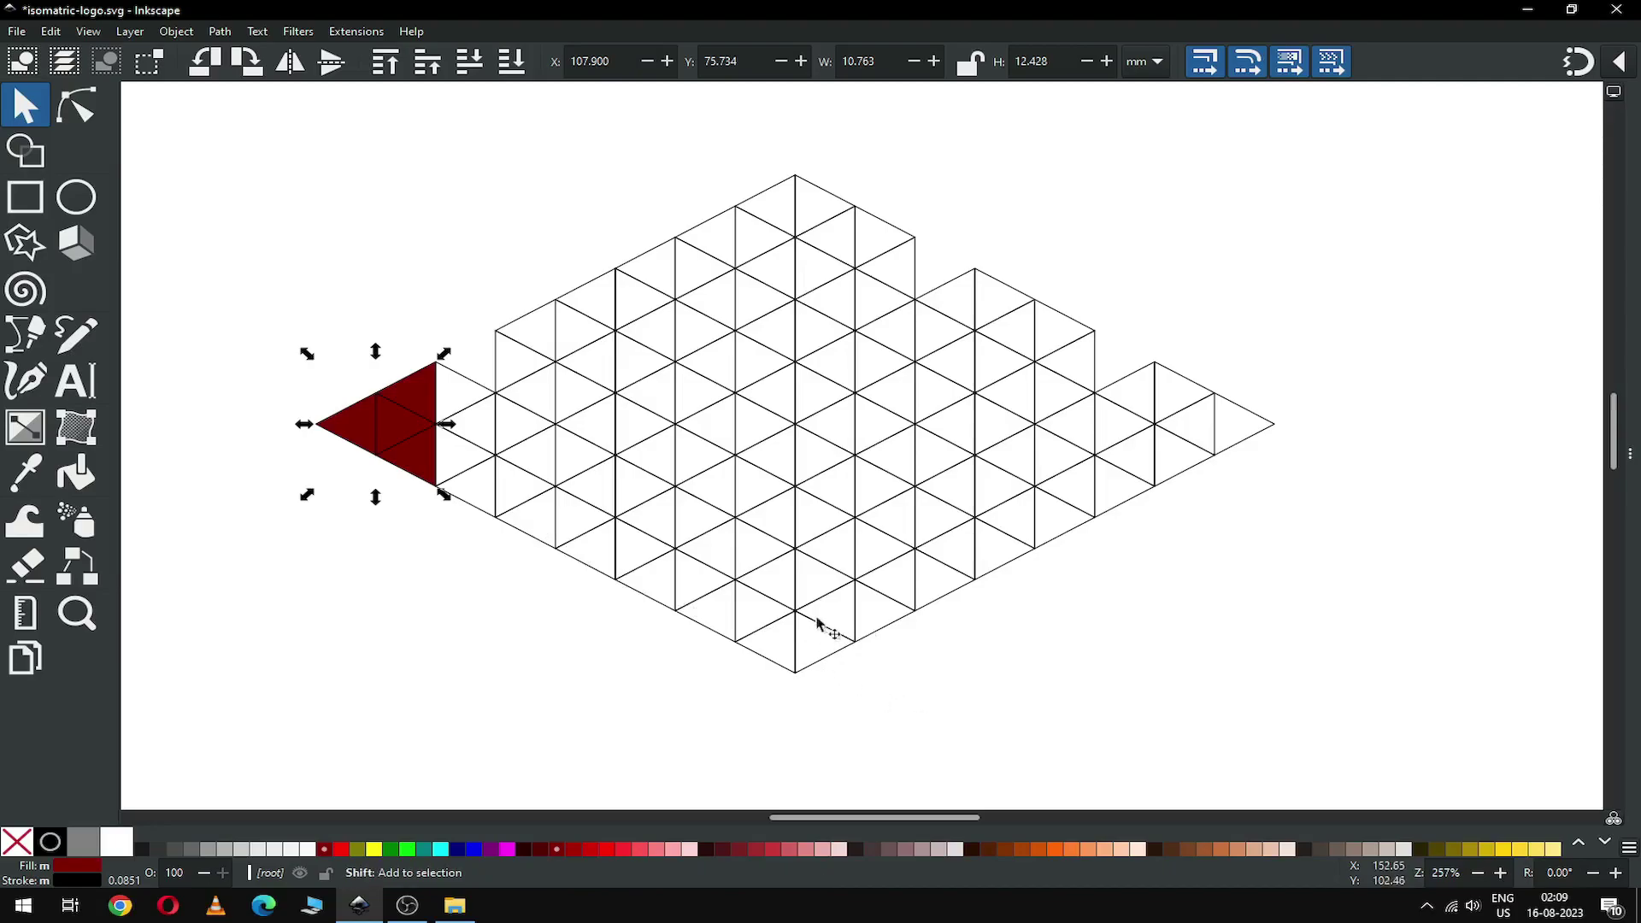
drag(877, 688, 690, 535)
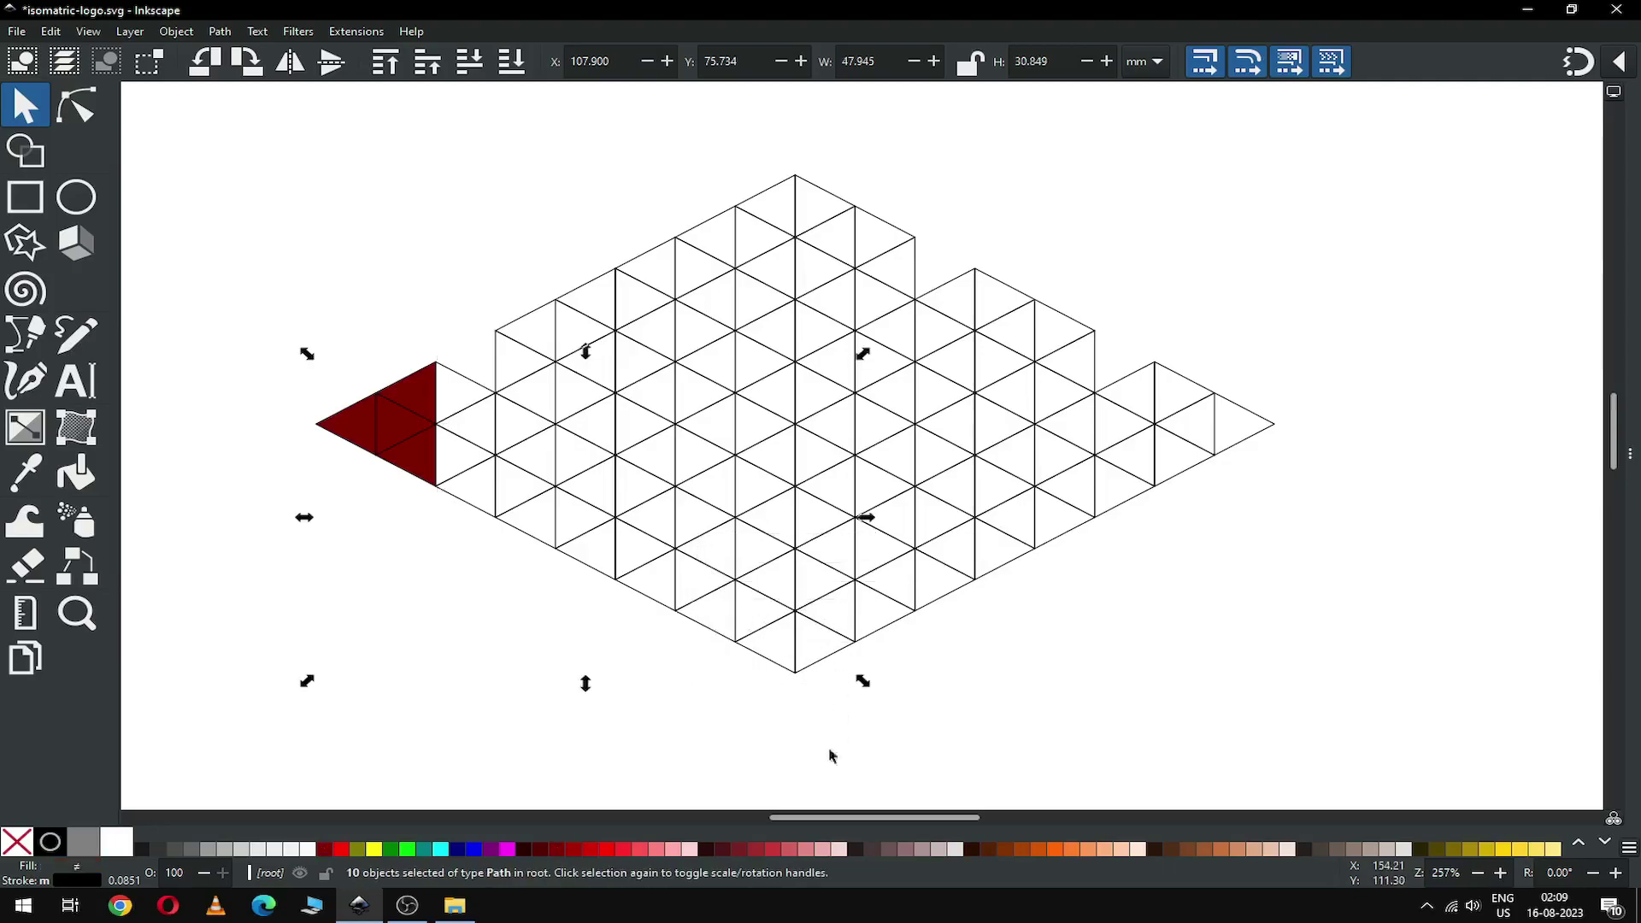
click(739, 846)
key(shift)
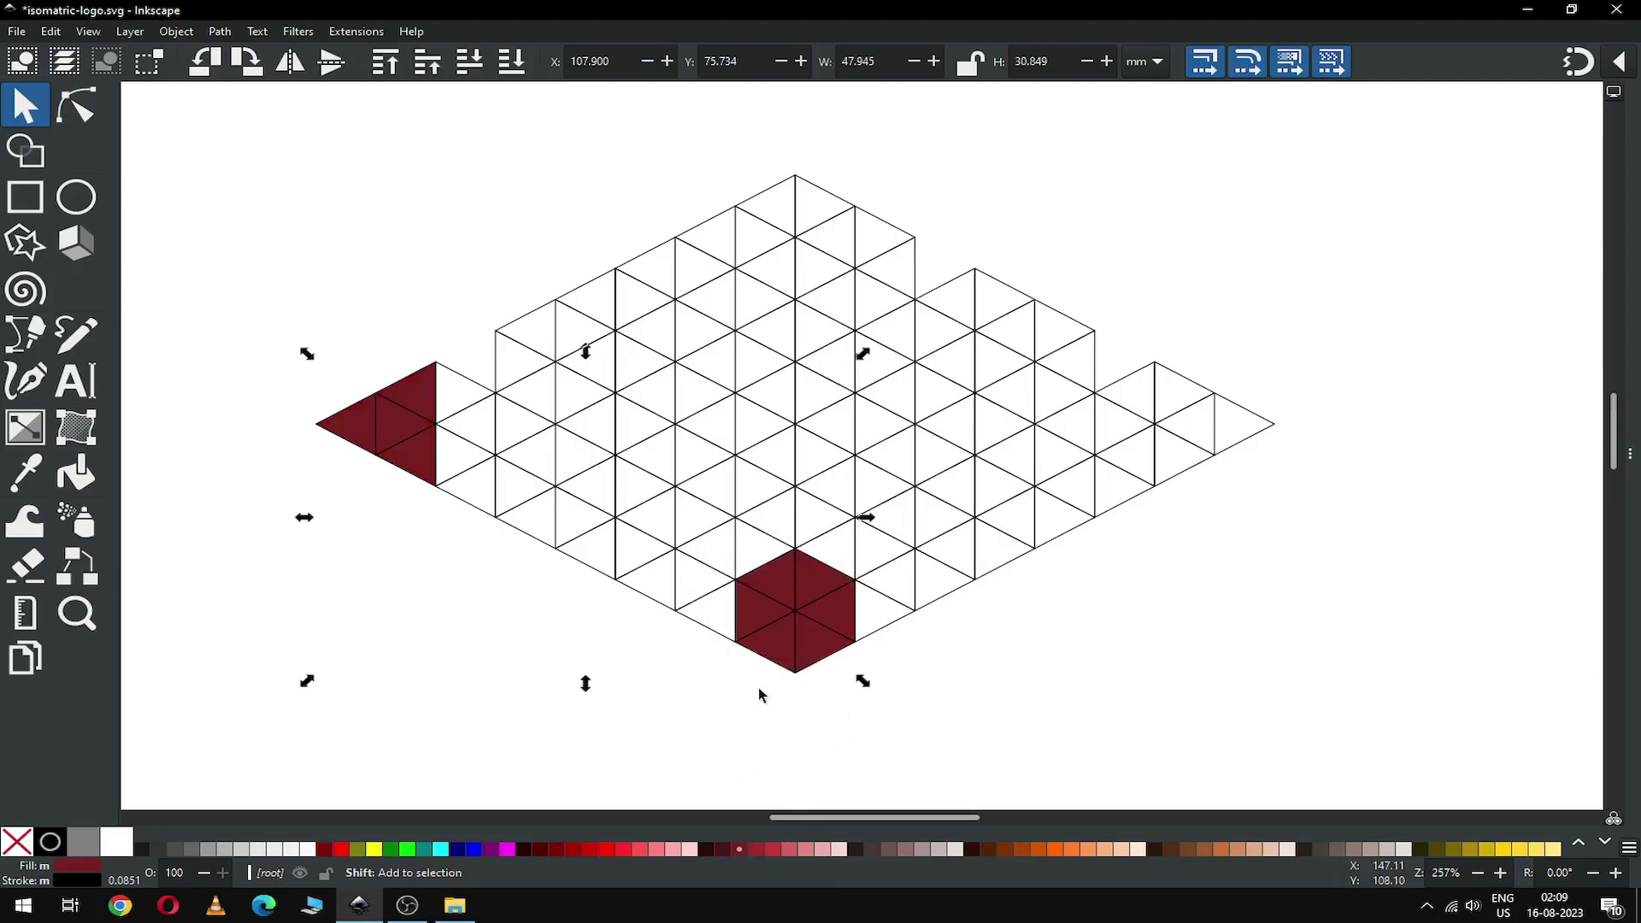
drag(794, 688, 650, 504)
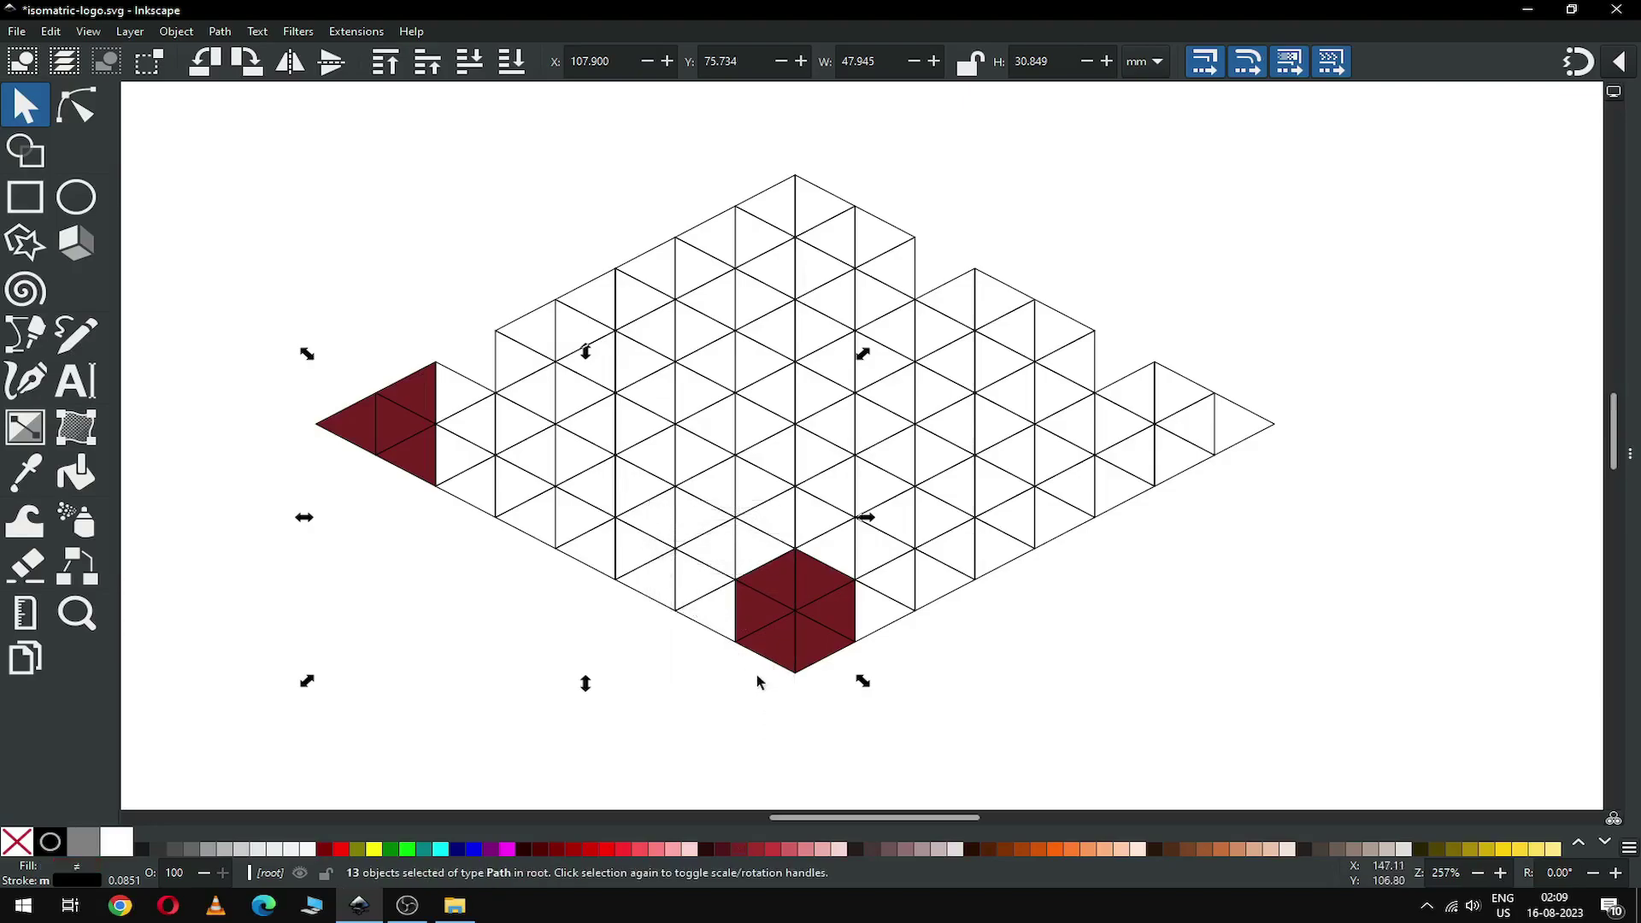
click(765, 850)
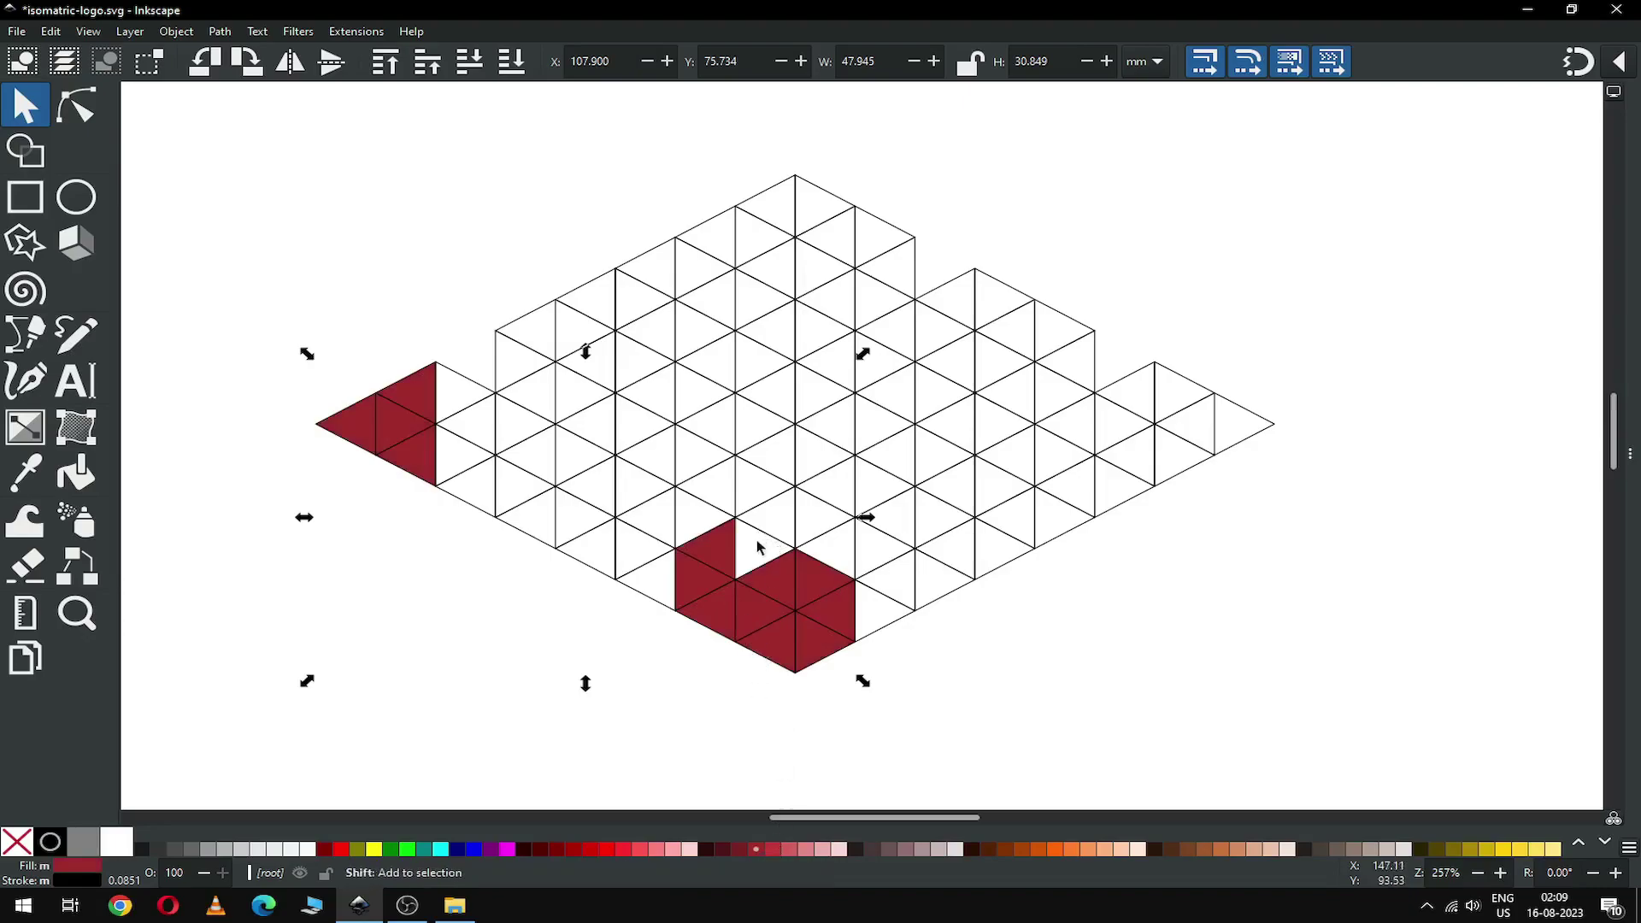
Select and fill the triangles along the V band's left arm with dark red, up to the left tip
drag(757, 680, 547, 472)
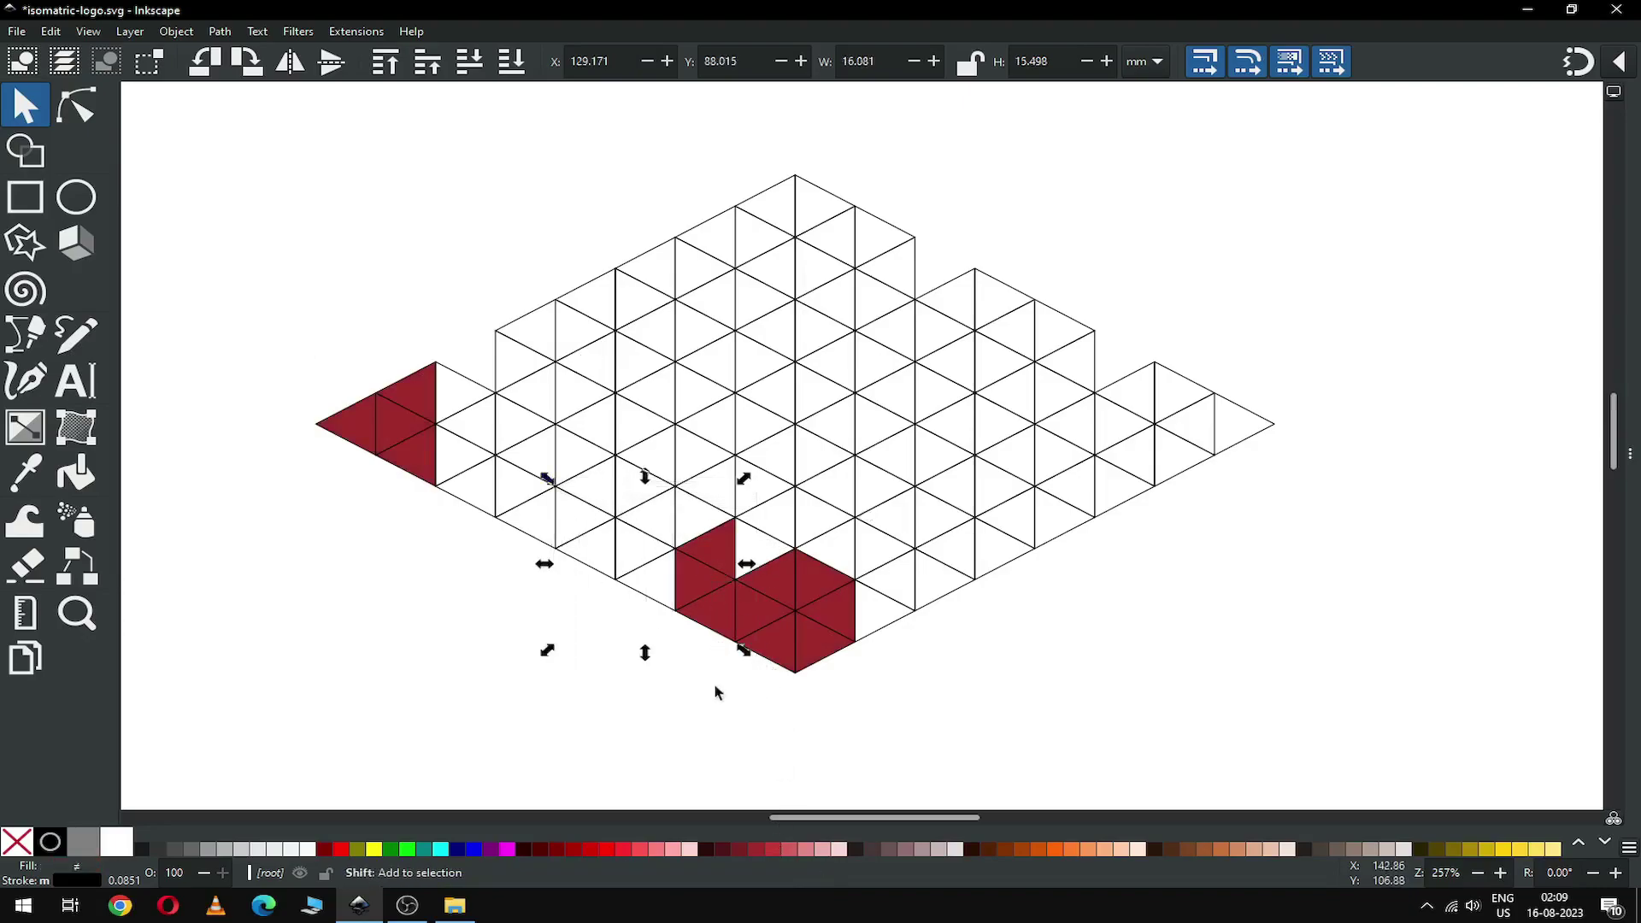
click(745, 851)
drag(691, 658, 587, 446)
click(772, 850)
drag(586, 624, 485, 389)
click(755, 849)
drag(635, 613, 567, 481)
click(773, 849)
drag(507, 552, 420, 359)
click(722, 850)
Add the triangles from the V band's lowest corner along its right arm to the selection and fill them #2B0000
drag(833, 684, 713, 504)
click(773, 849)
drag(974, 689, 787, 517)
click(744, 849)
drag(1057, 648, 858, 470)
click(596, 852)
drag(1121, 578, 909, 433)
click(523, 849)
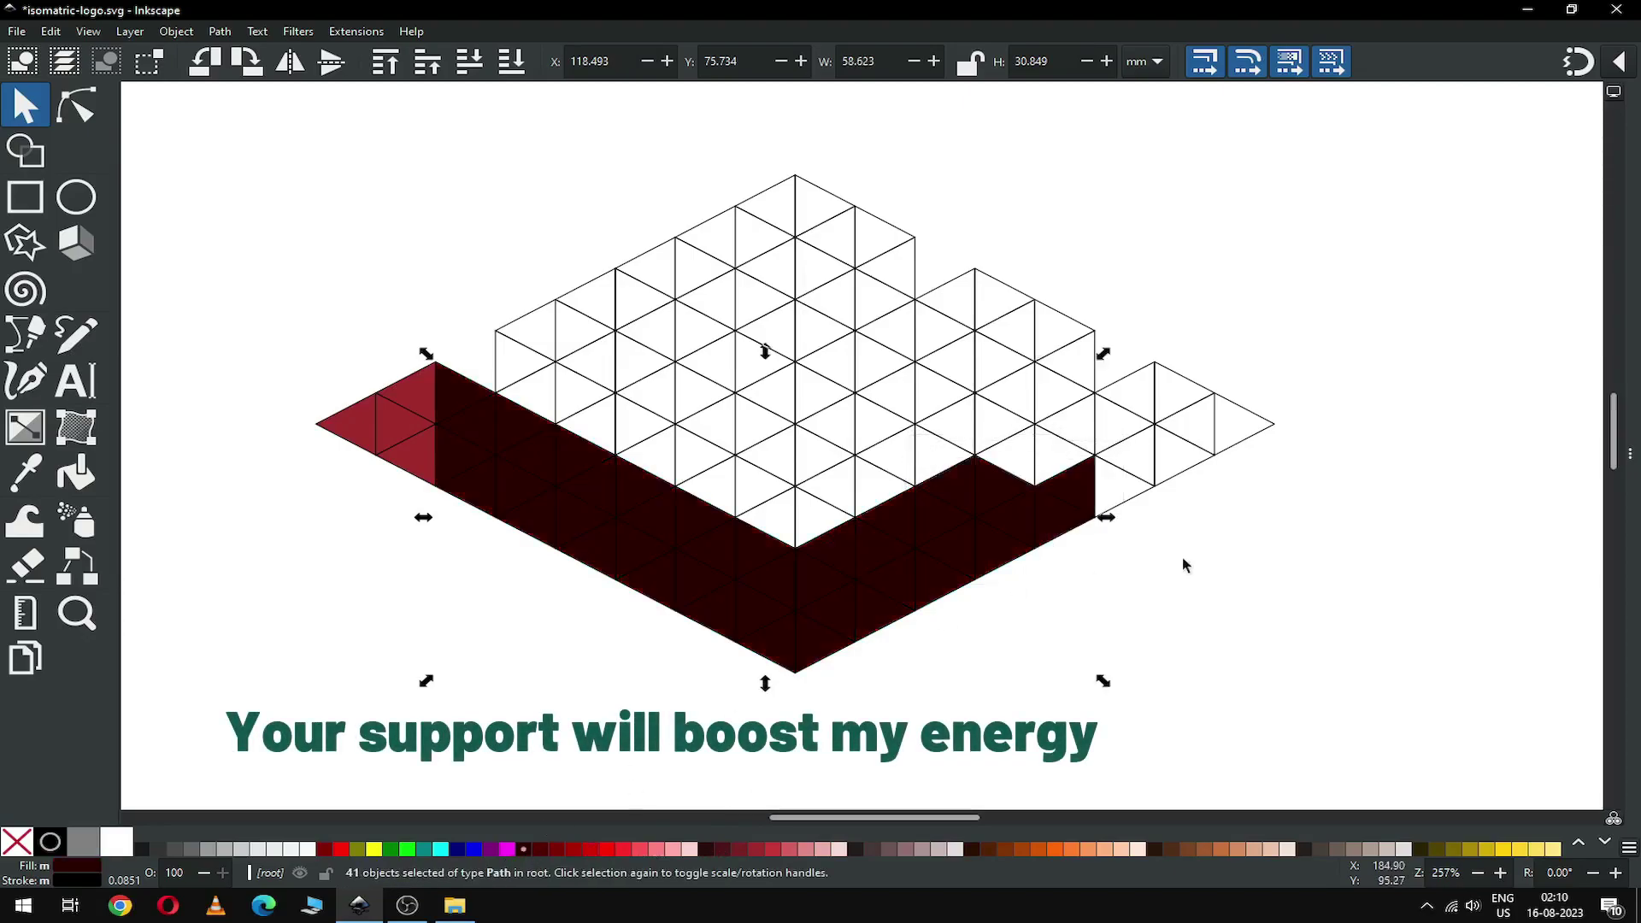
Add the right tip and the remaining gaps of the V band's right arm, and fill the whole selection #2B0000
drag(1258, 535, 1143, 341)
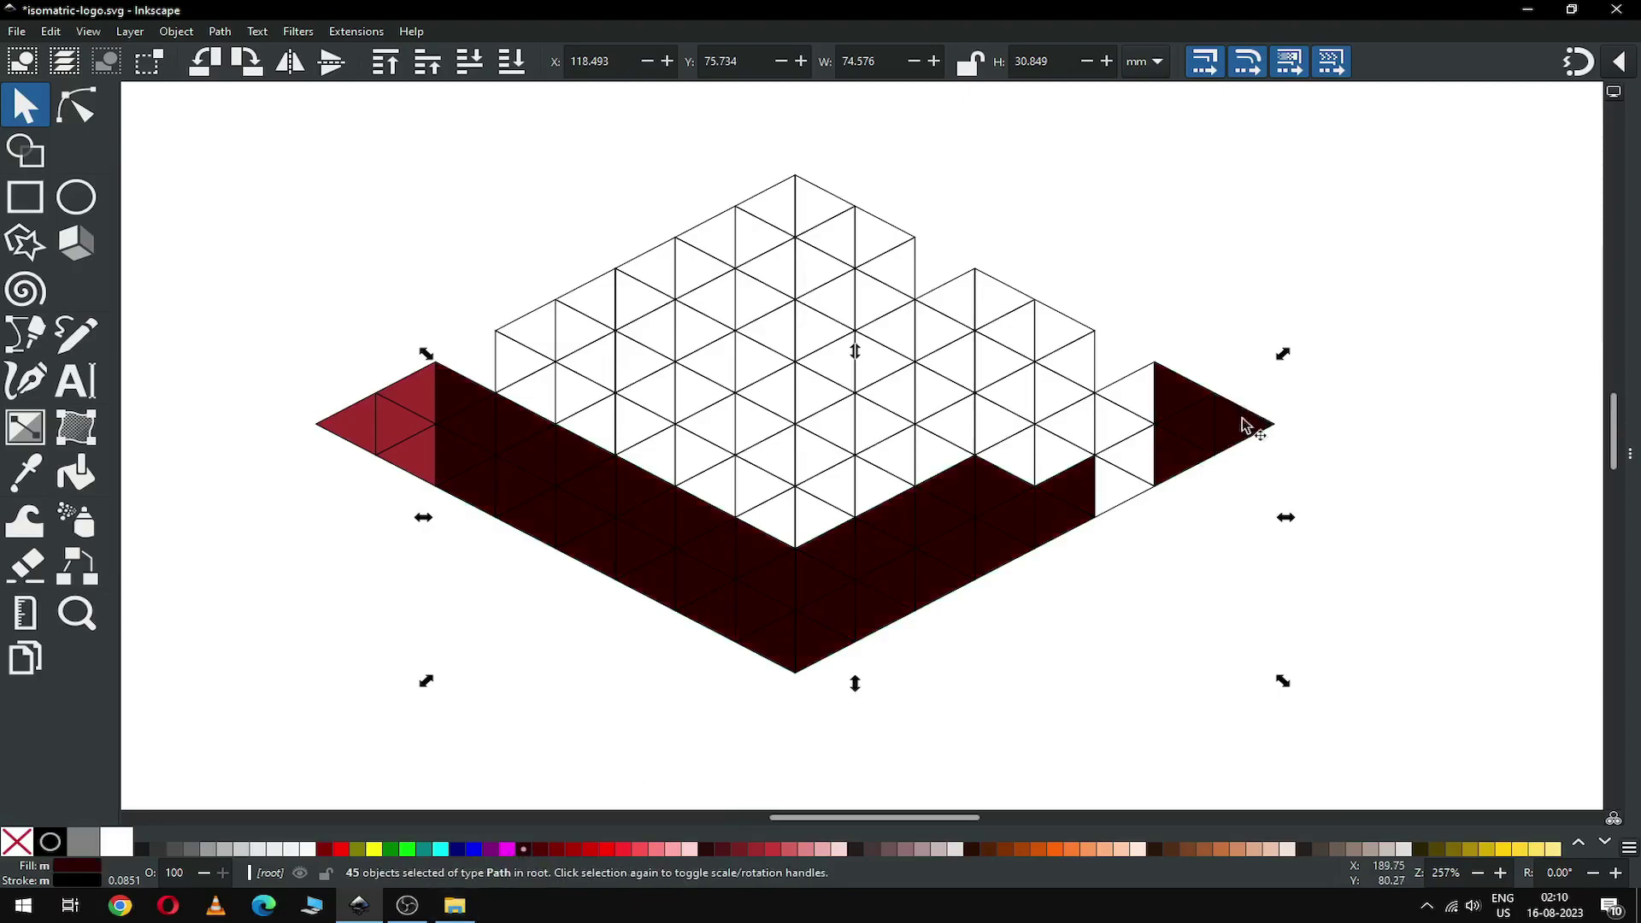
drag(1175, 537, 1081, 362)
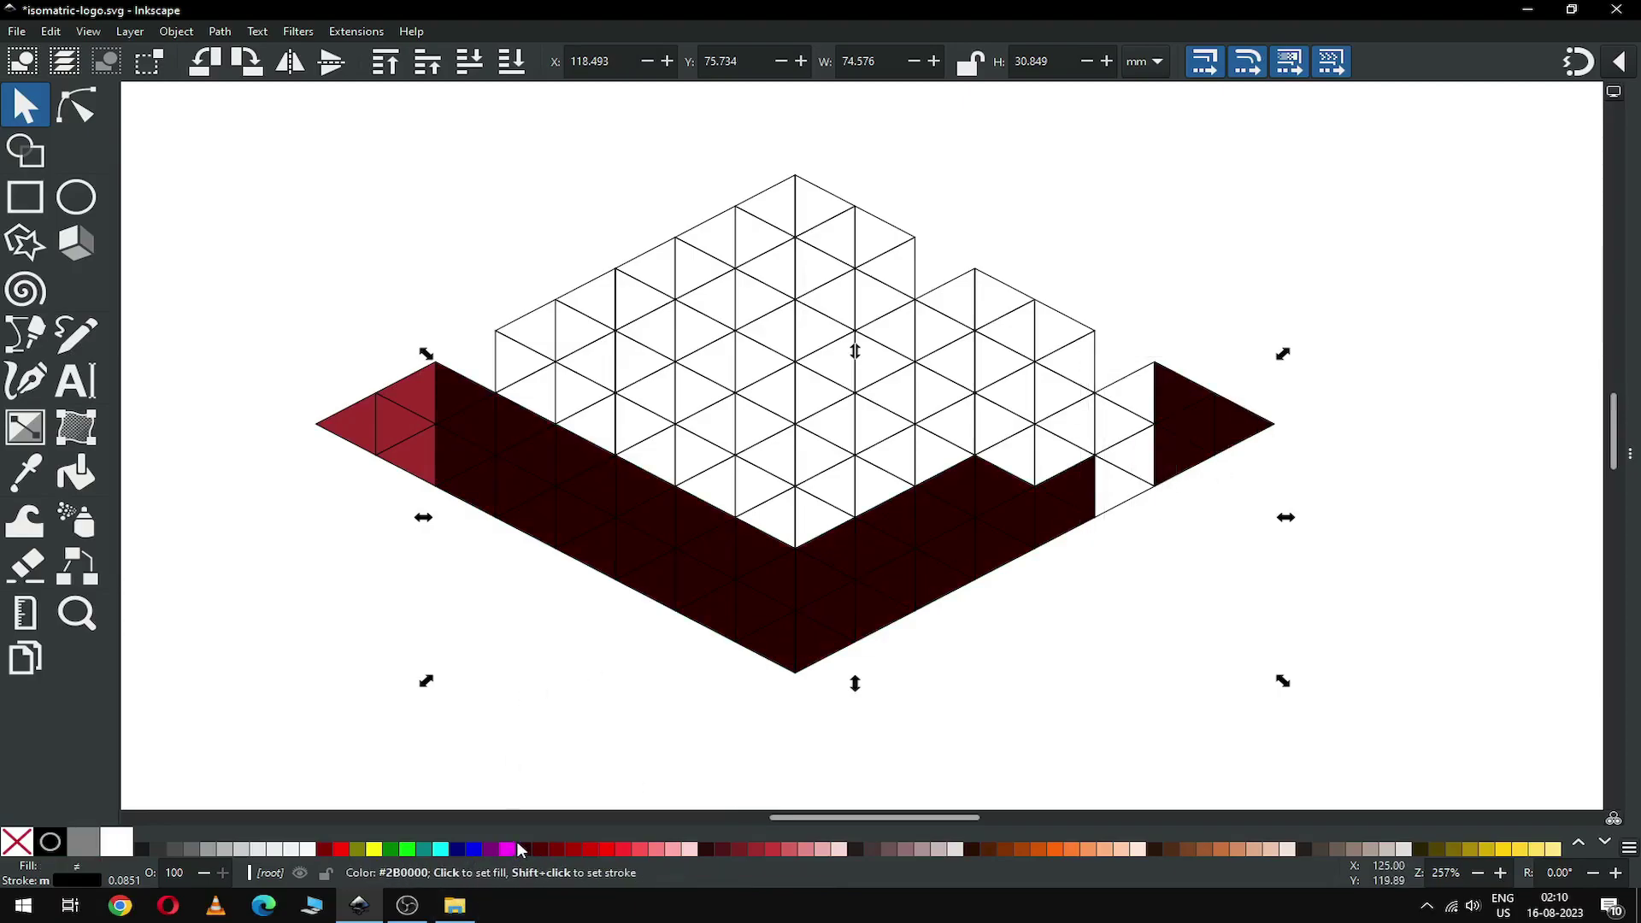
click(523, 848)
drag(1135, 627, 1022, 384)
click(540, 848)
drag(1098, 620, 971, 421)
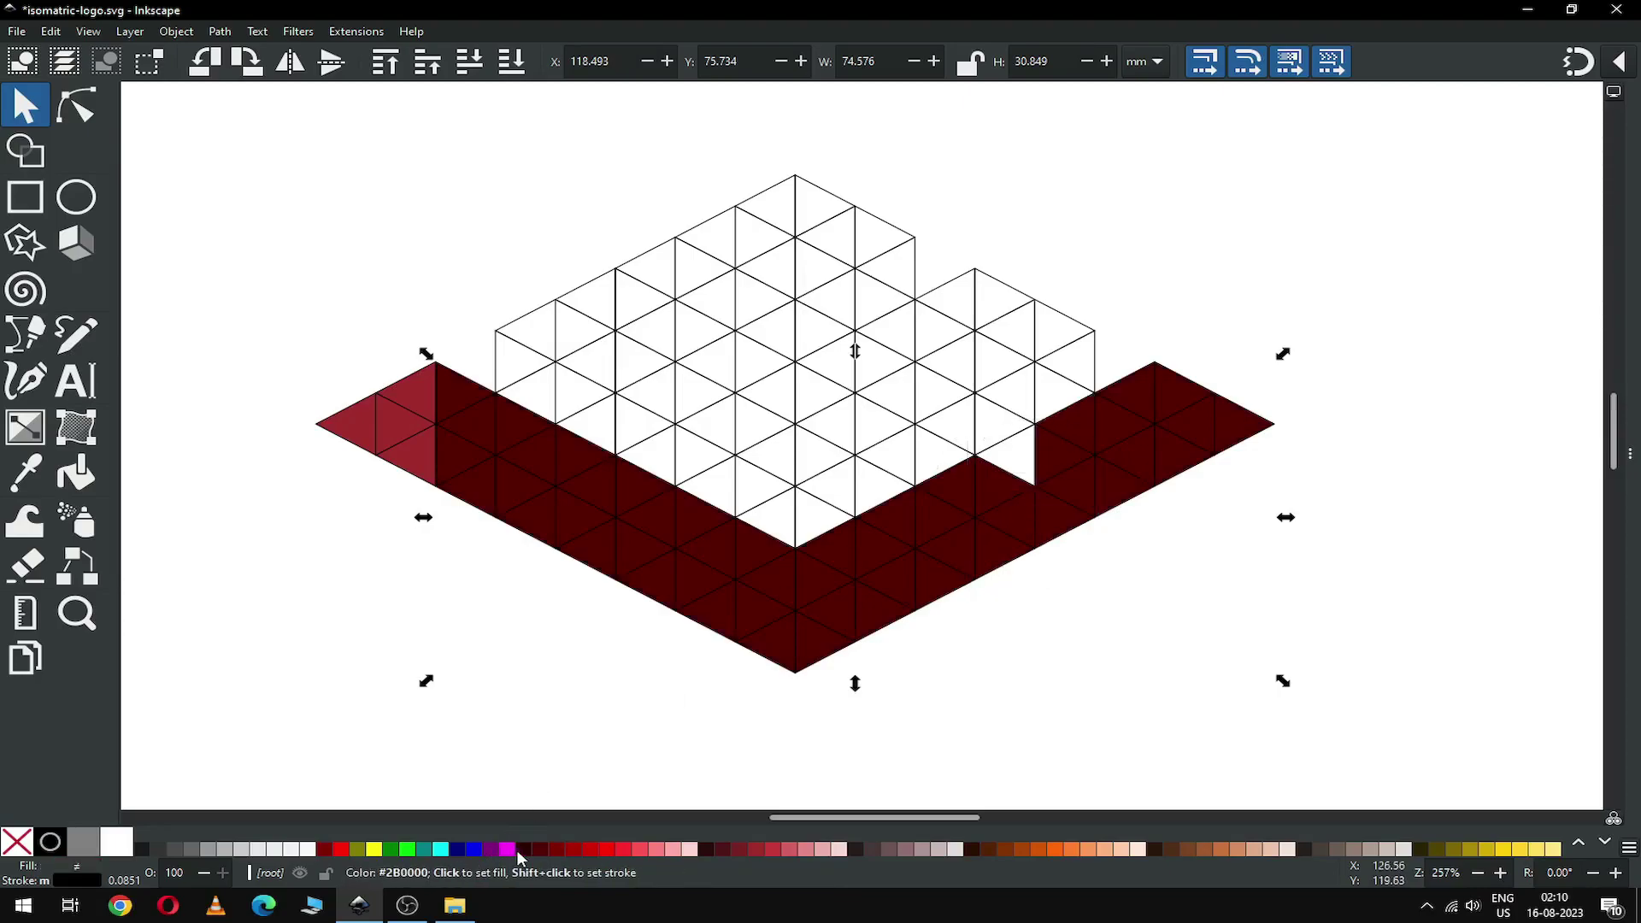
click(523, 848)
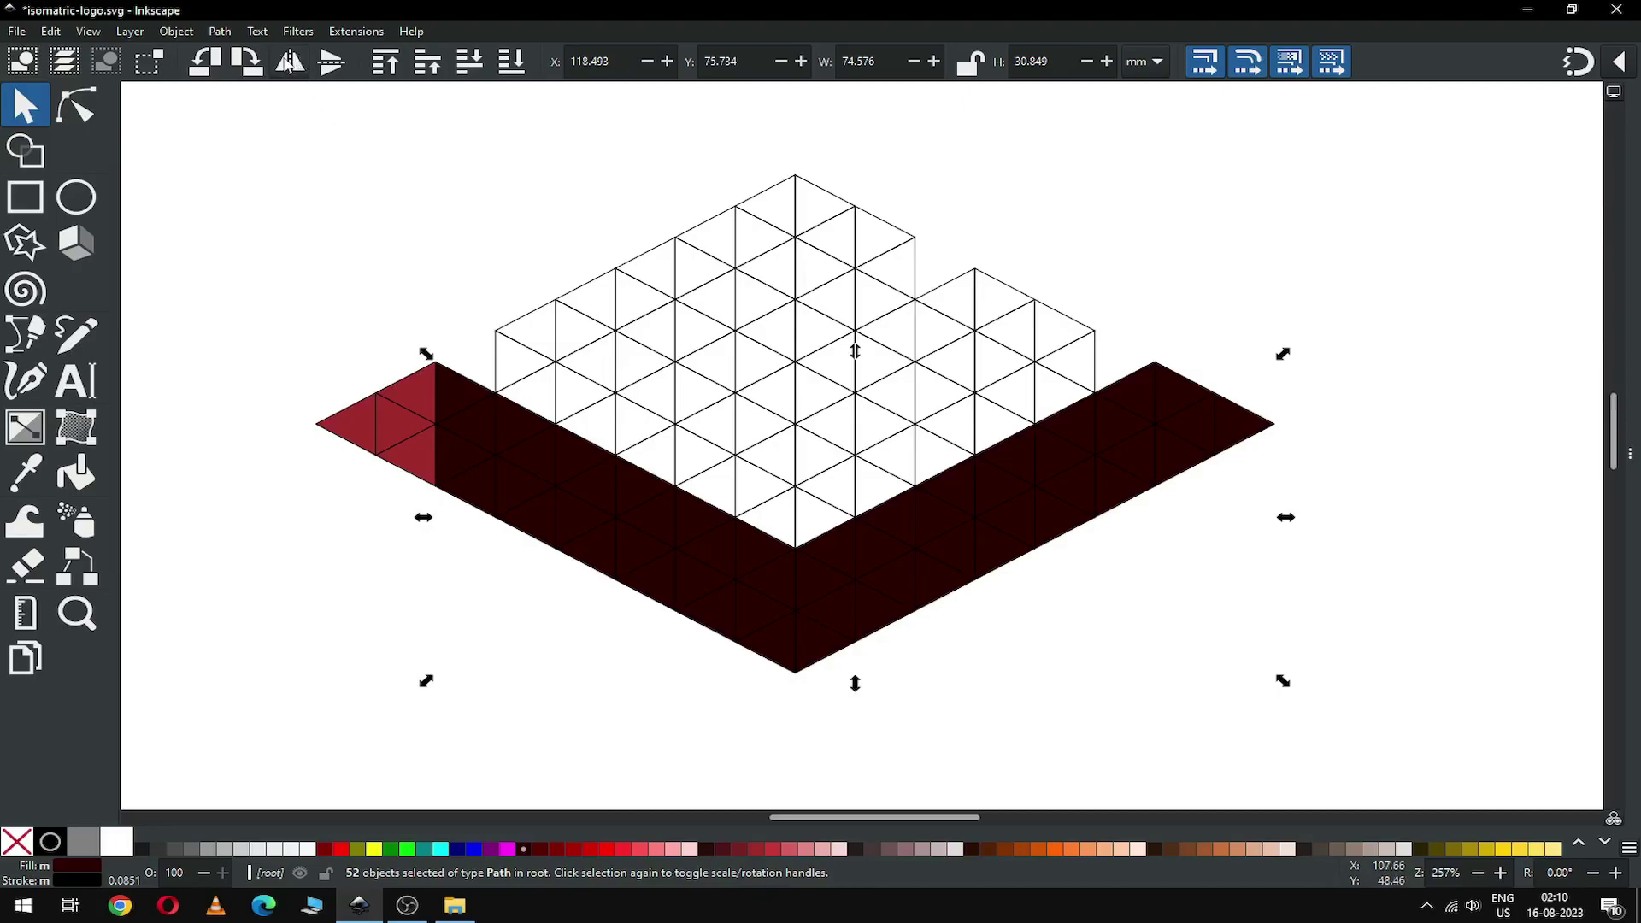
Unite the selected V band triangles, and unite the left tip's triangles with the band into one path
click(220, 31)
click(231, 124)
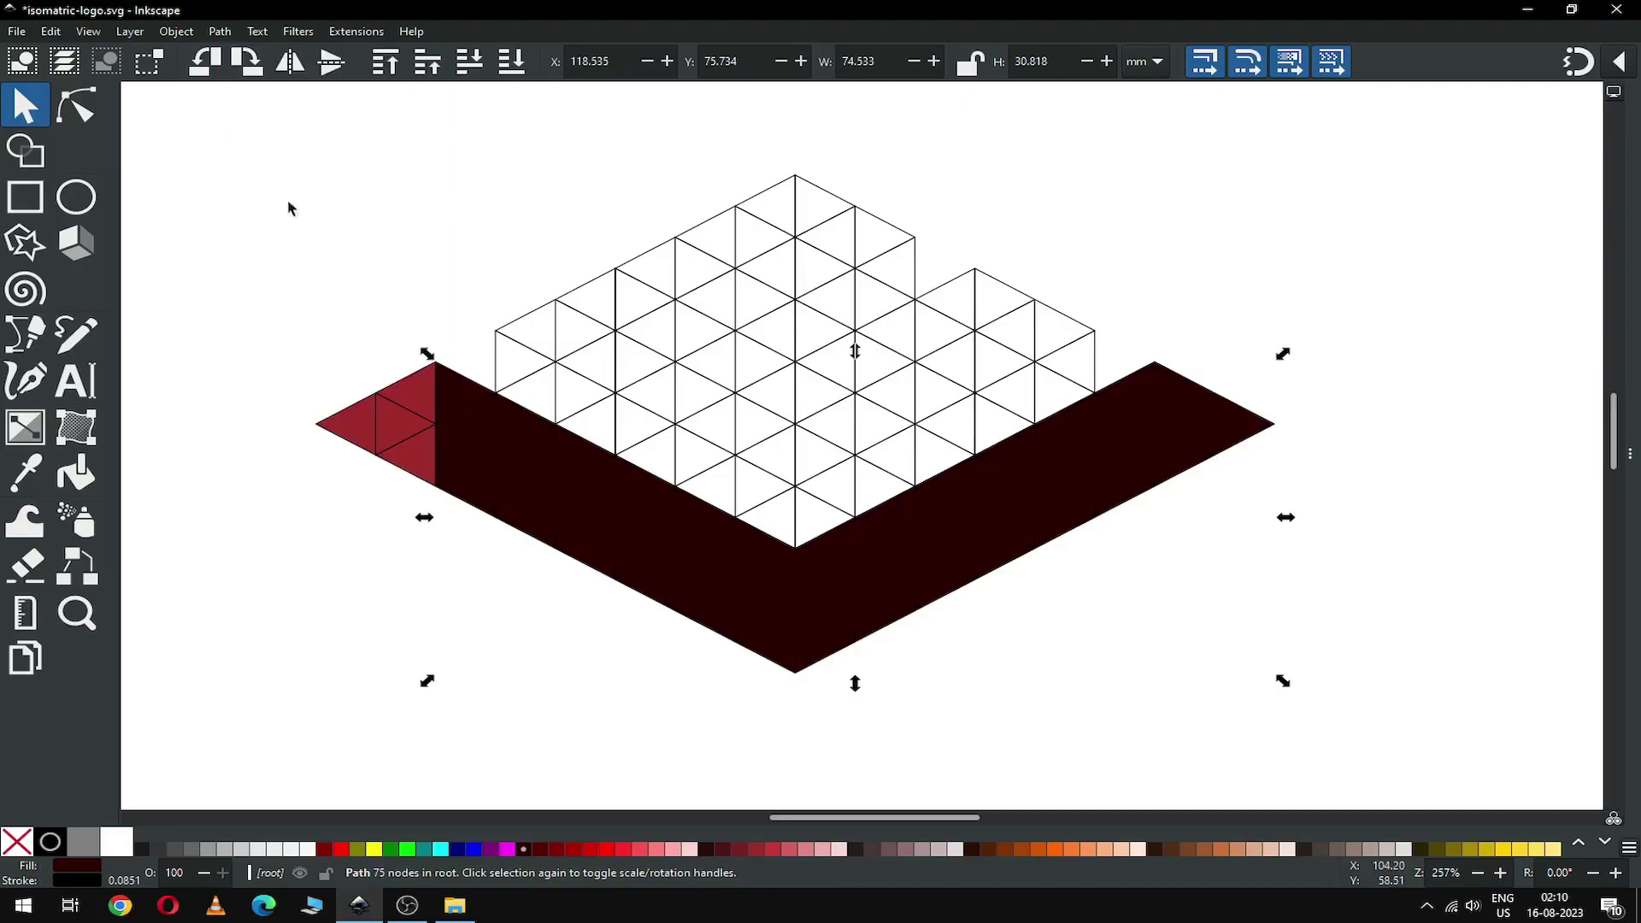
drag(272, 300, 451, 559)
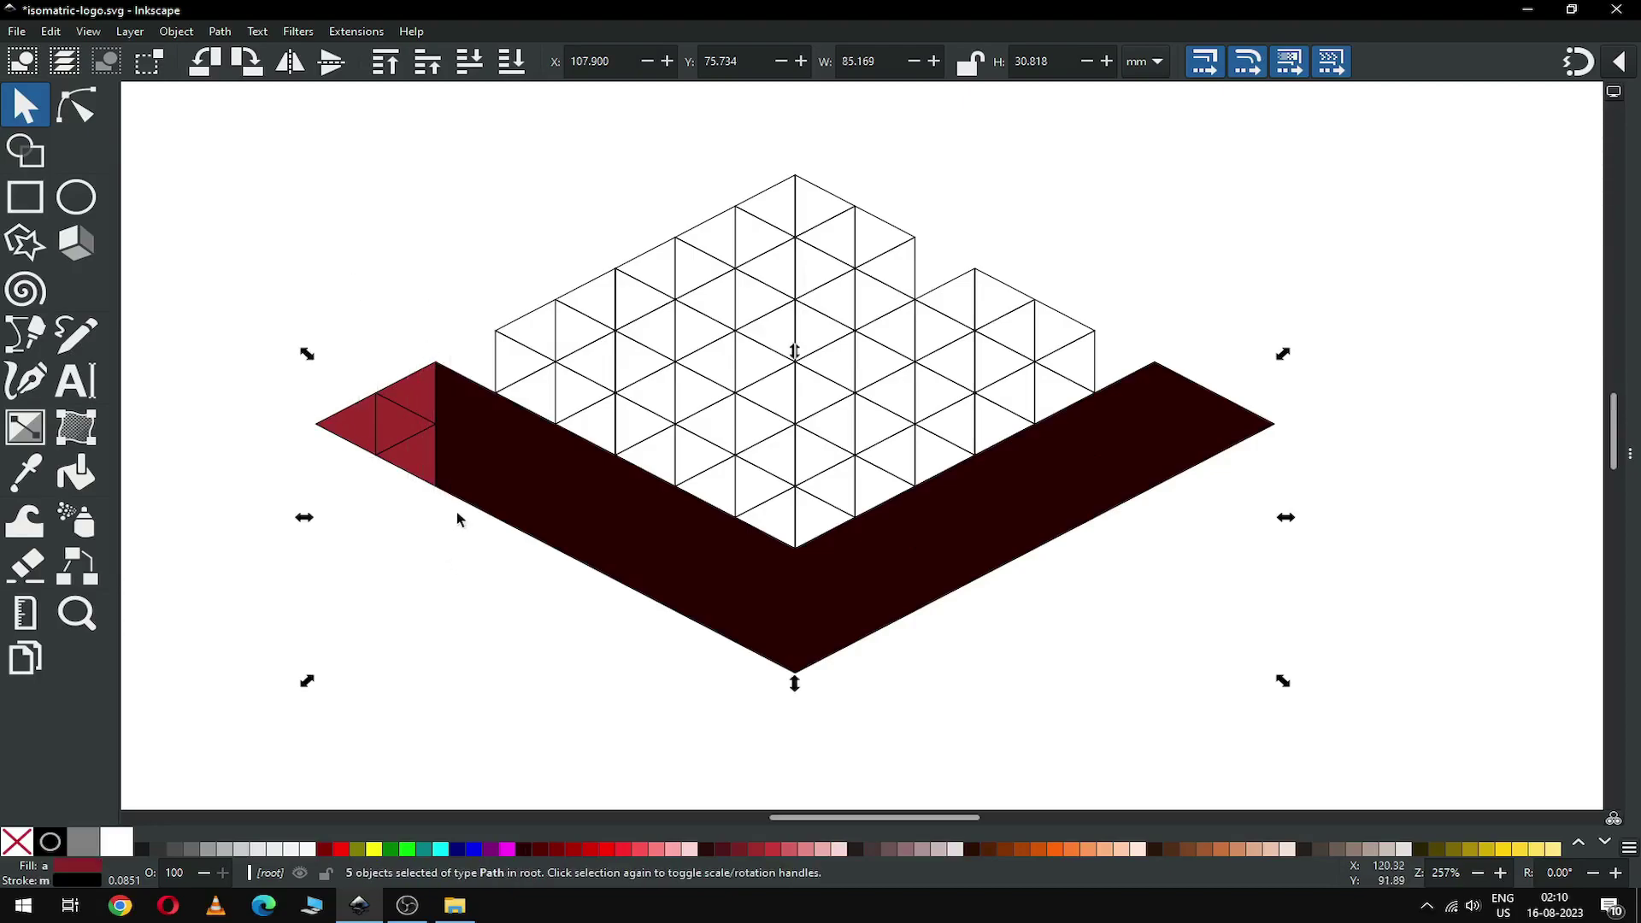
click(224, 32)
click(240, 127)
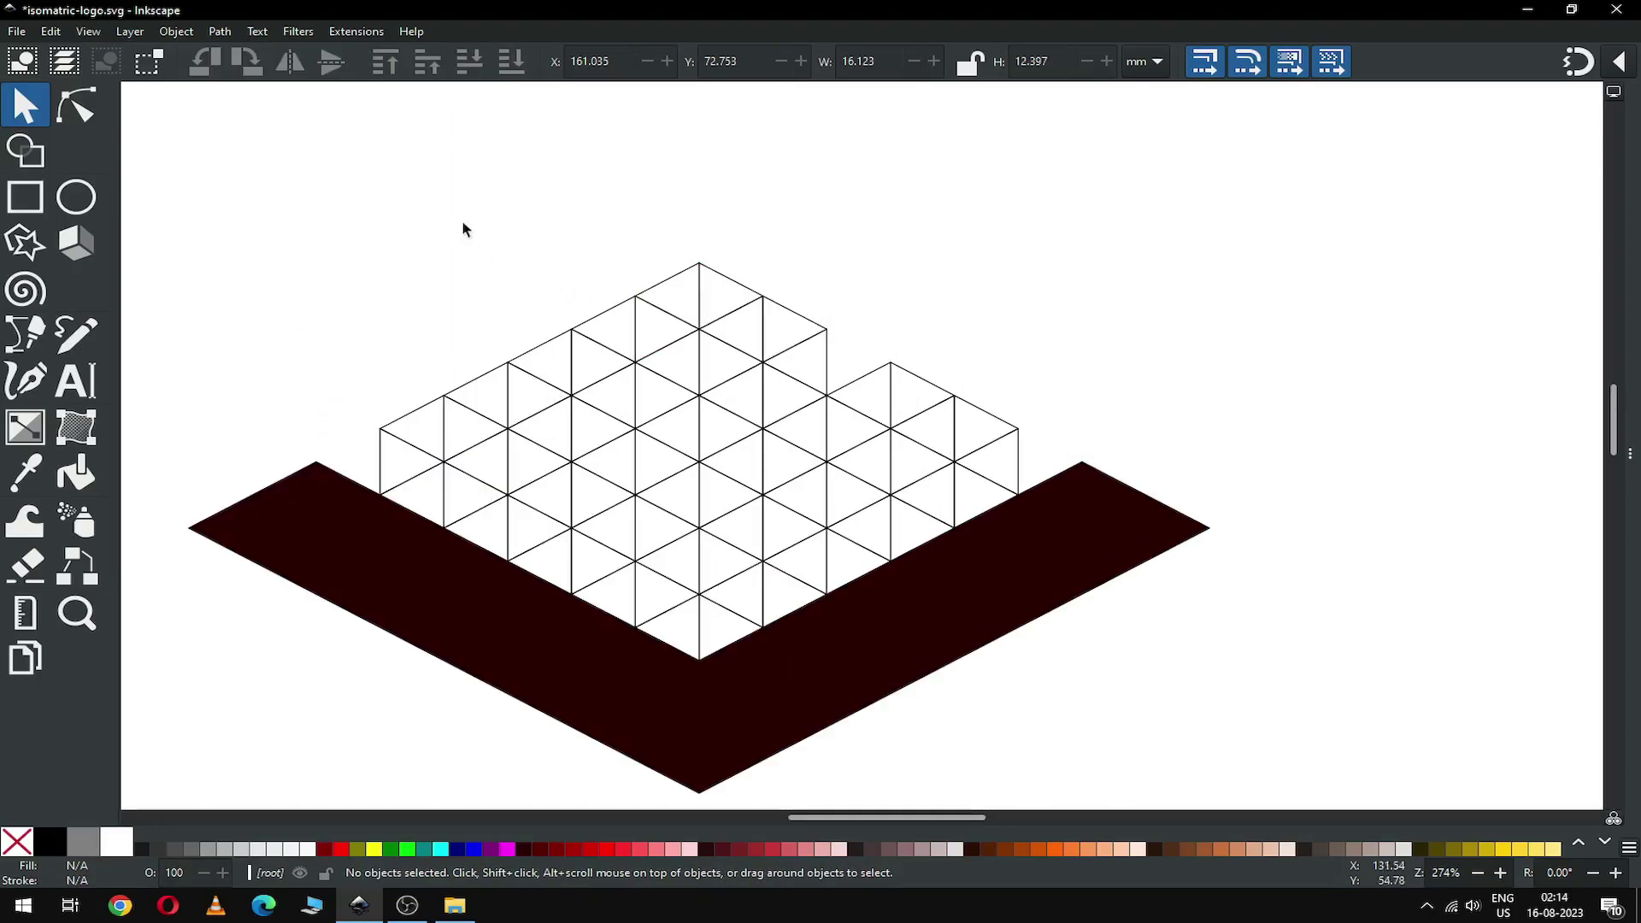
Fill all remaining grid triangles inside the V band with light grey and clear the selection
drag(328, 175, 1066, 738)
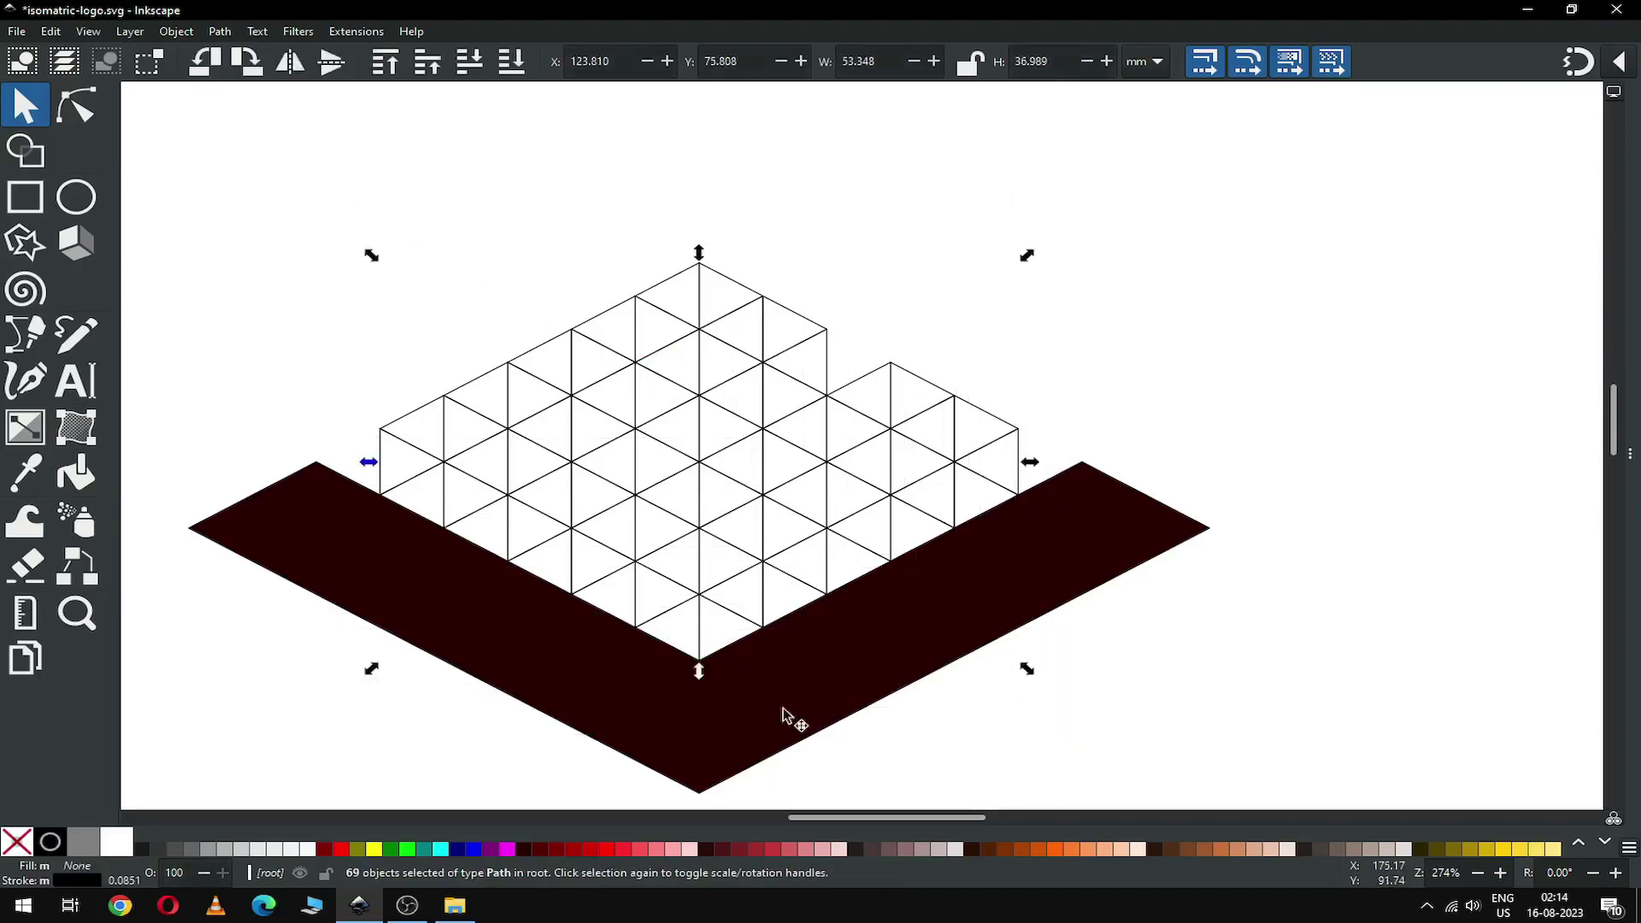
click(242, 849)
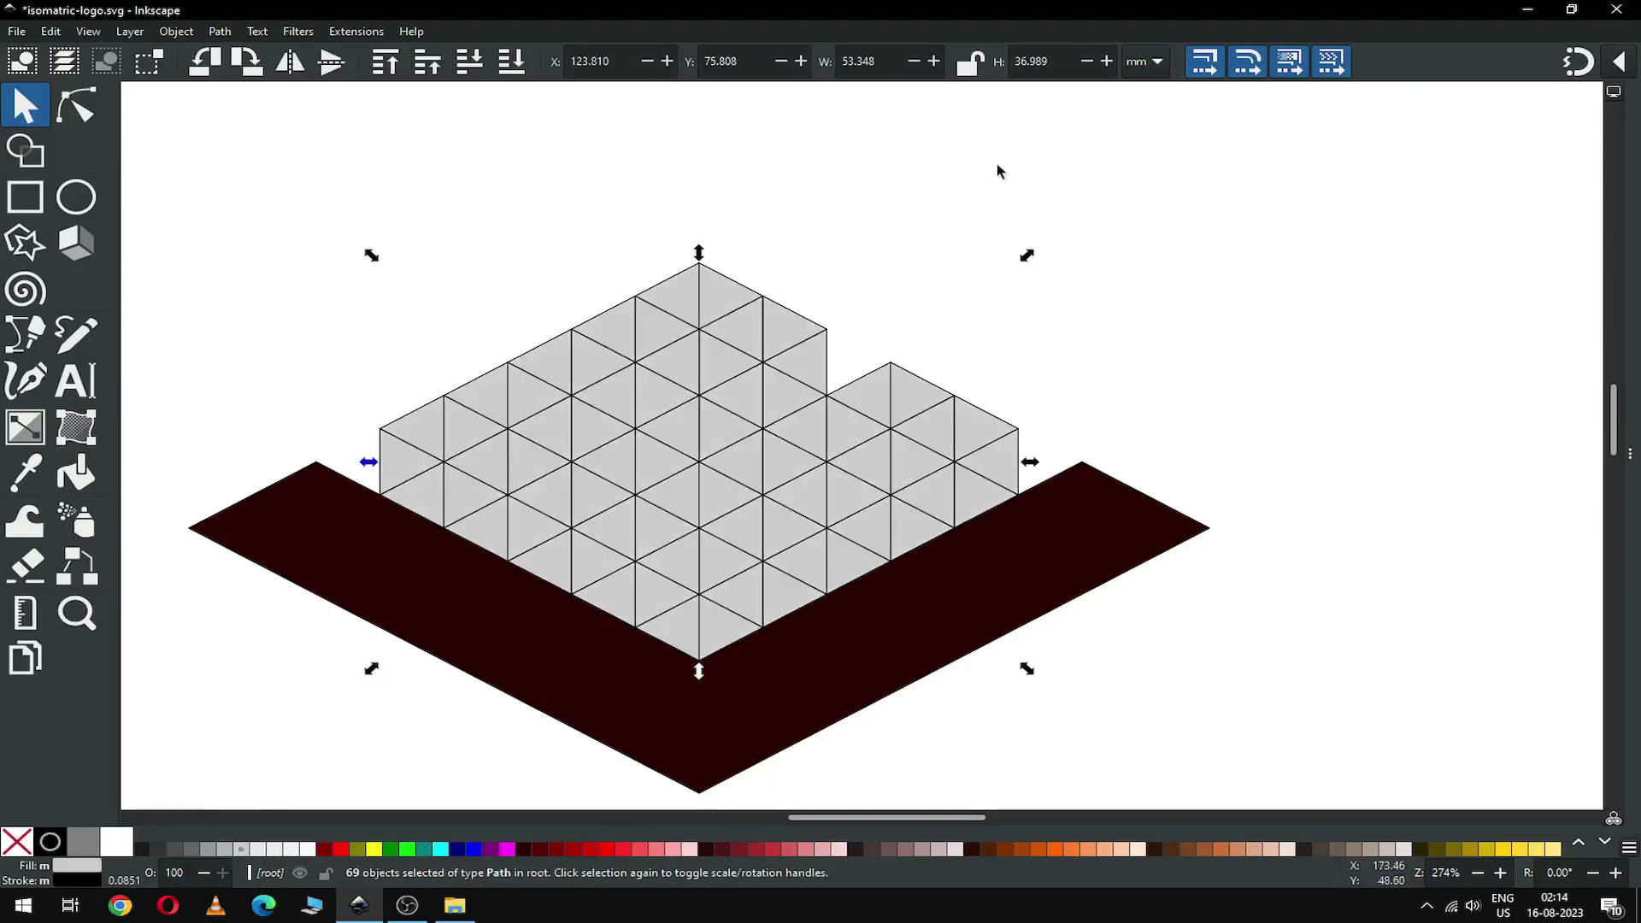
click(909, 274)
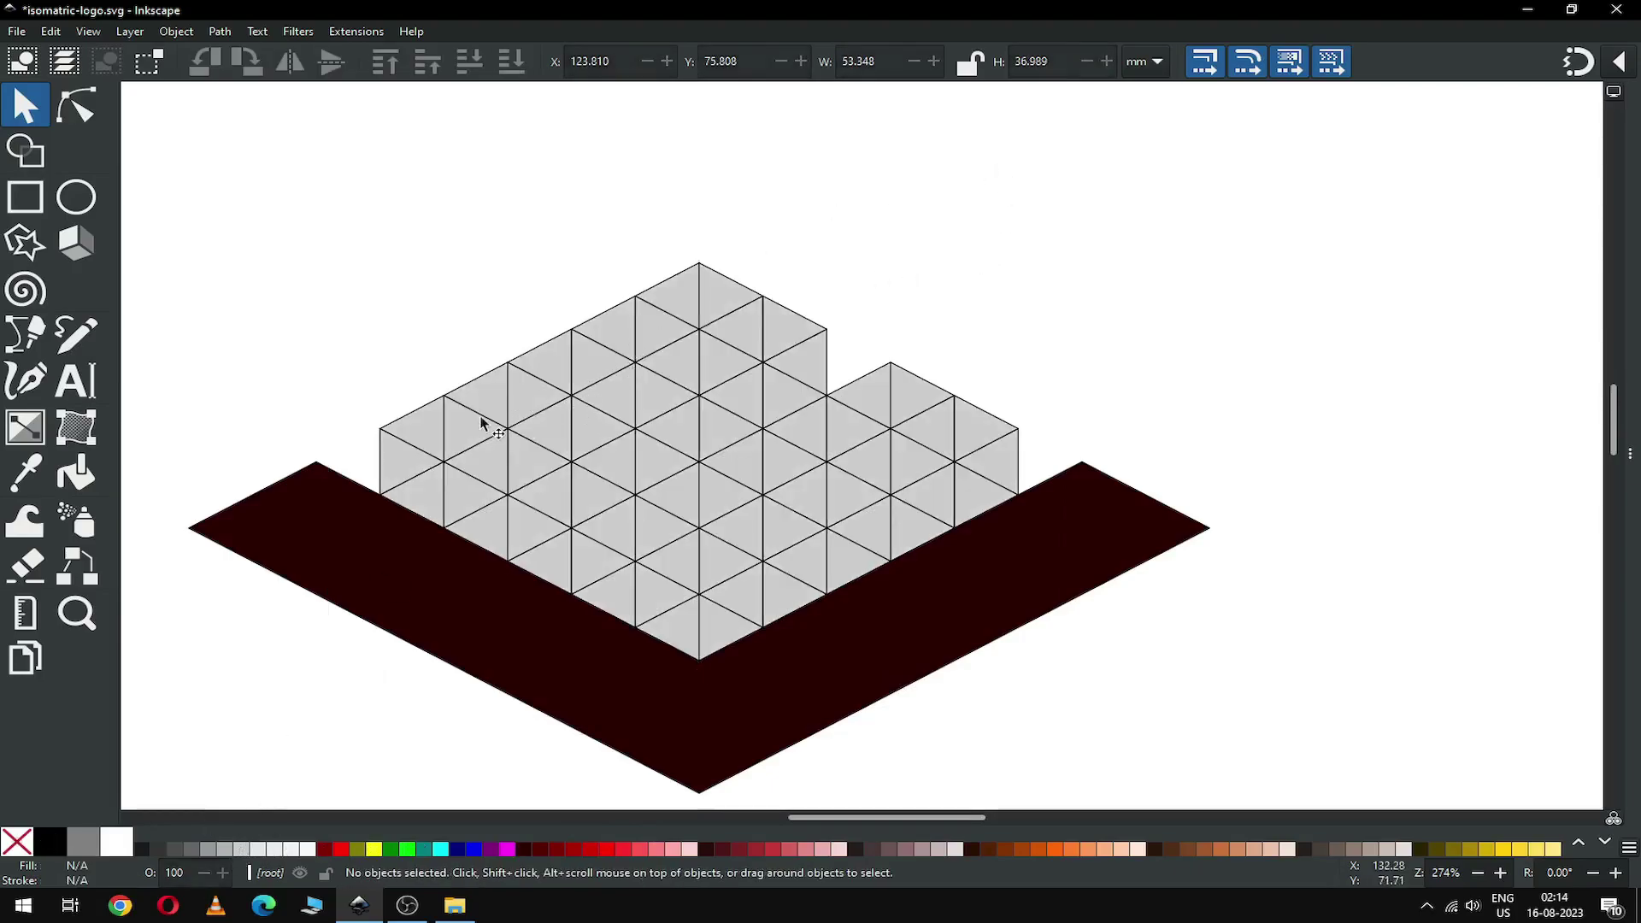
Select triangles of the two-cell-wide bar along the grid's upper-left edge and fill them #2B0000
click(431, 438)
shift+click(472, 436)
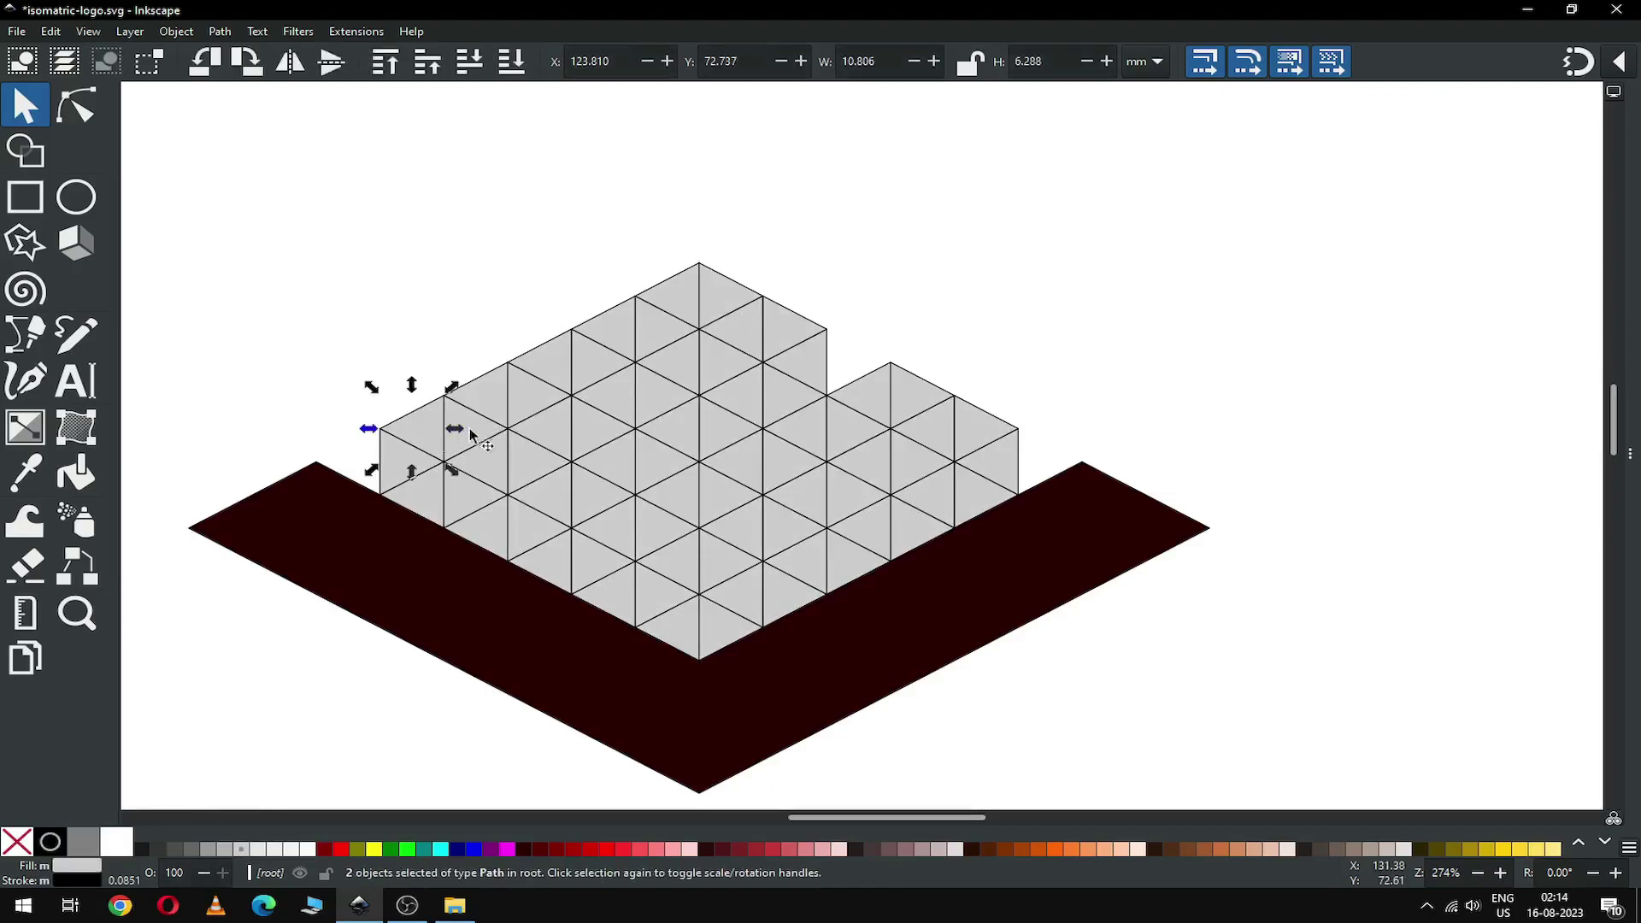
shift+click(484, 473)
shift+click(560, 439)
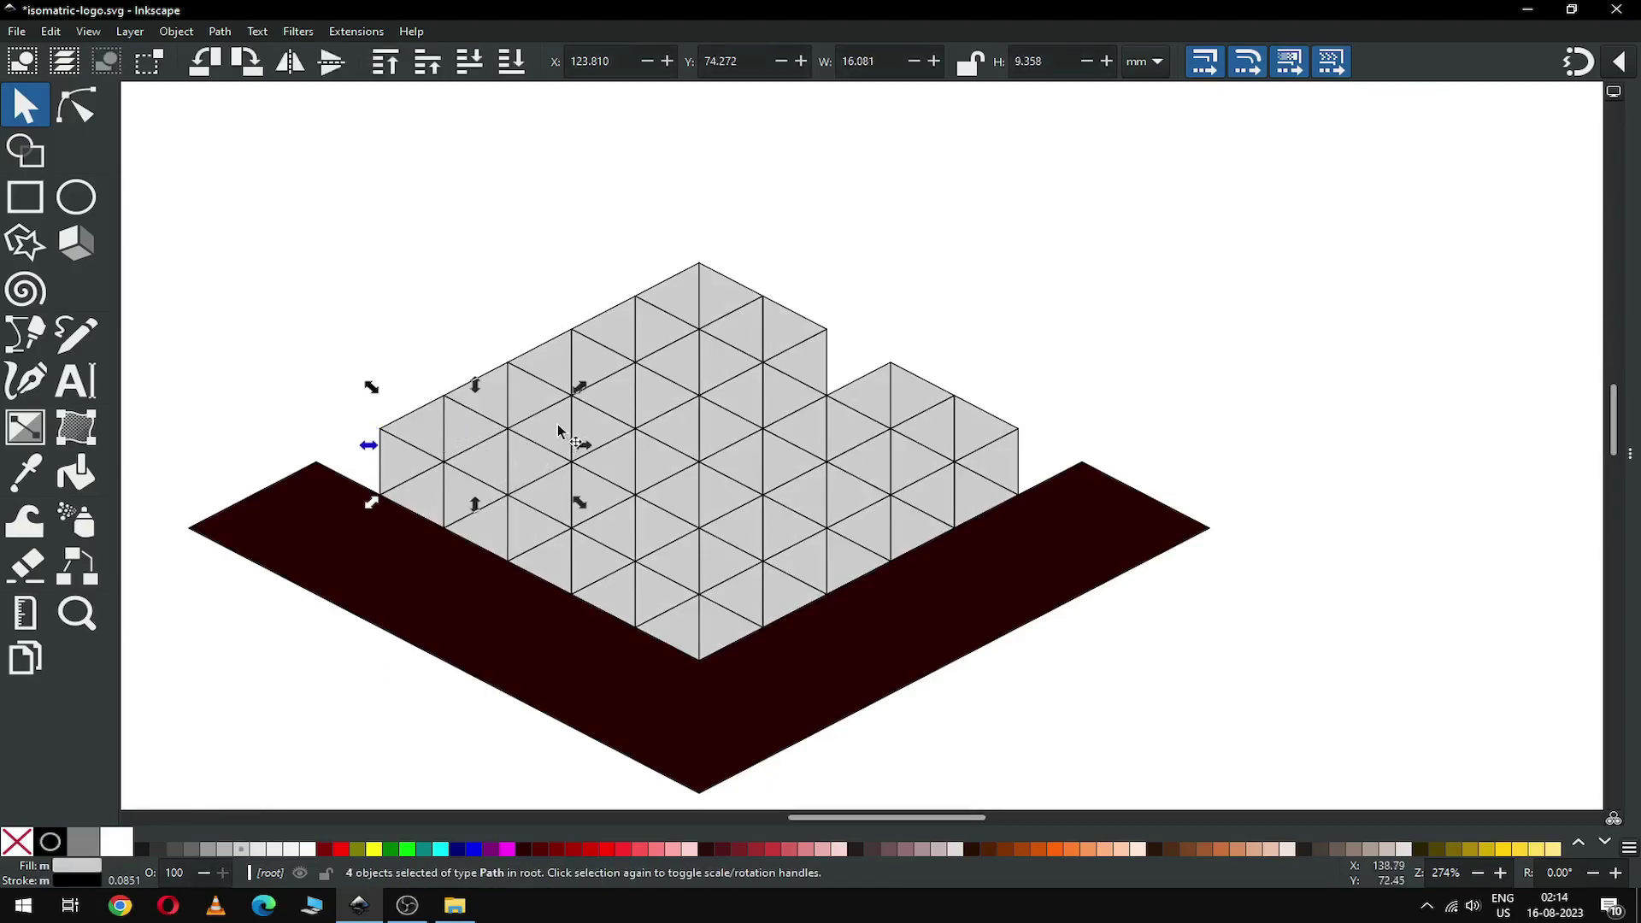
shift+click(551, 386)
shift+click(540, 359)
shift+click(602, 369)
shift+click(617, 346)
shift+click(680, 312)
shift+click(702, 298)
shift+click(727, 306)
shift+click(764, 338)
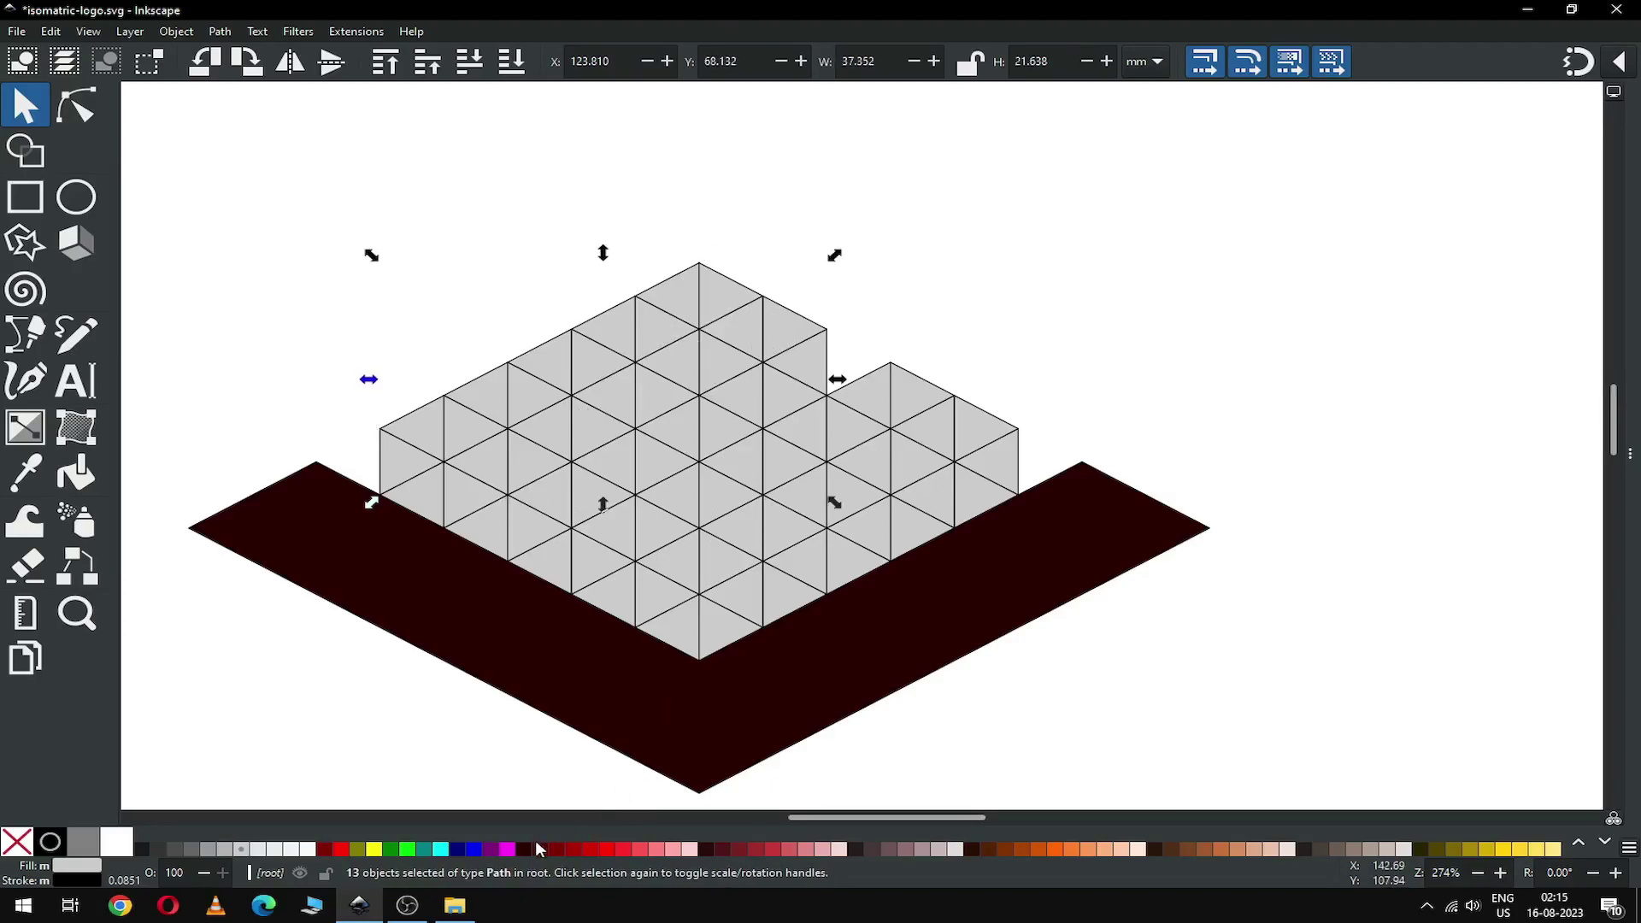
click(525, 846)
Add the upper bar's missing triangles to the selection, fill them #2B0000, and unite the bar into one path
shift+click(712, 367)
shift+click(612, 336)
shift+click(658, 407)
shift+click(616, 432)
shift+click(493, 397)
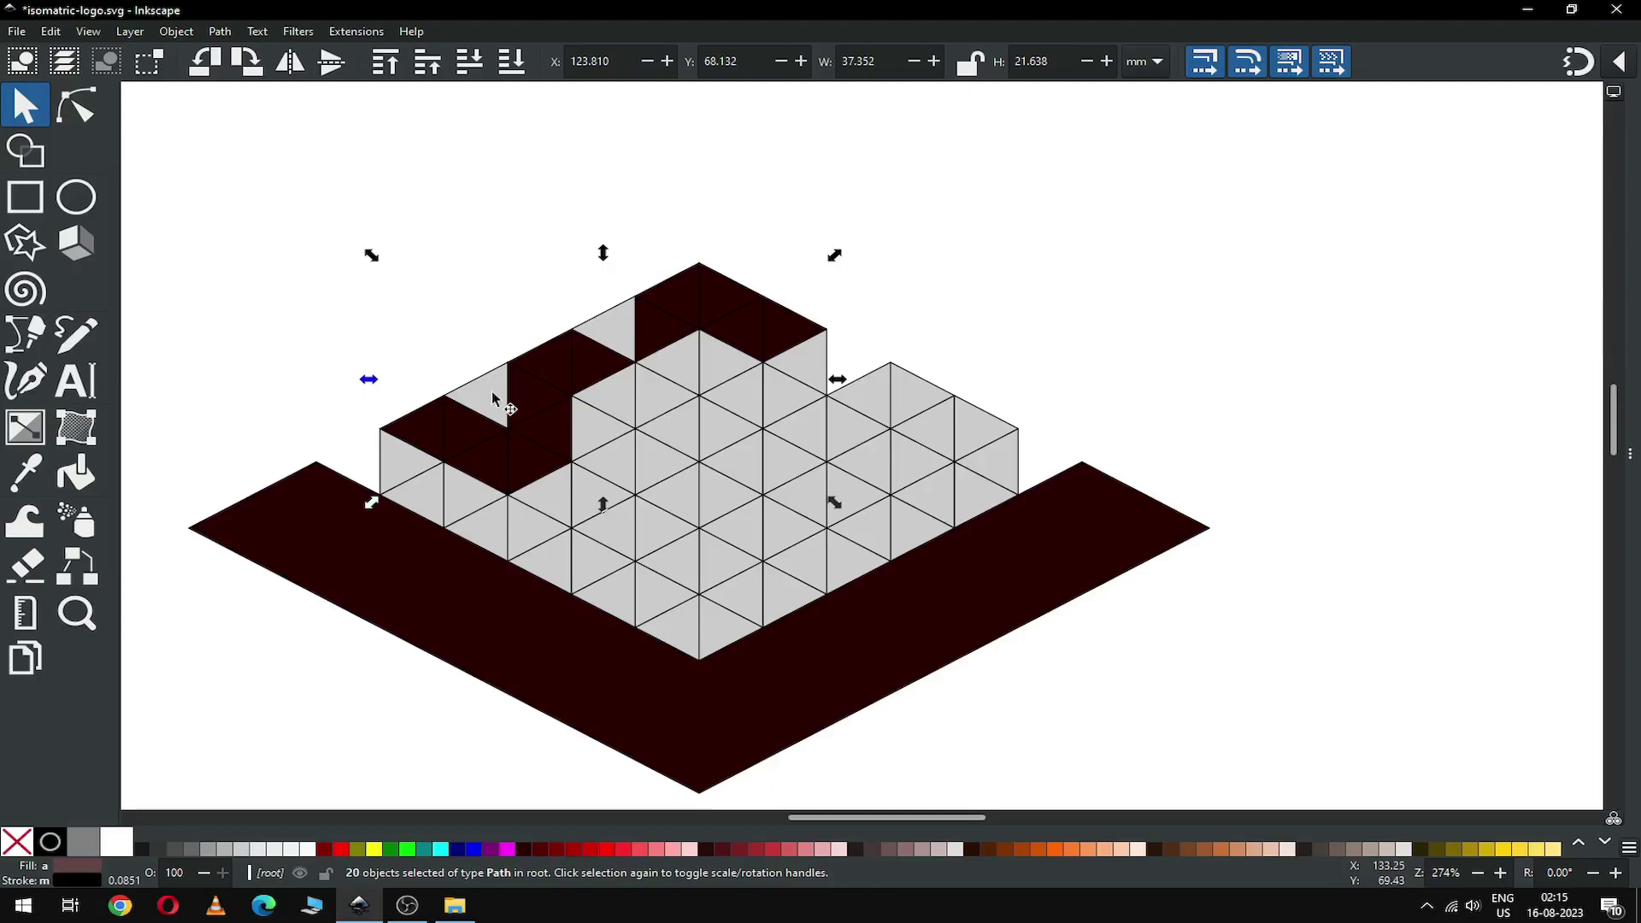
click(525, 846)
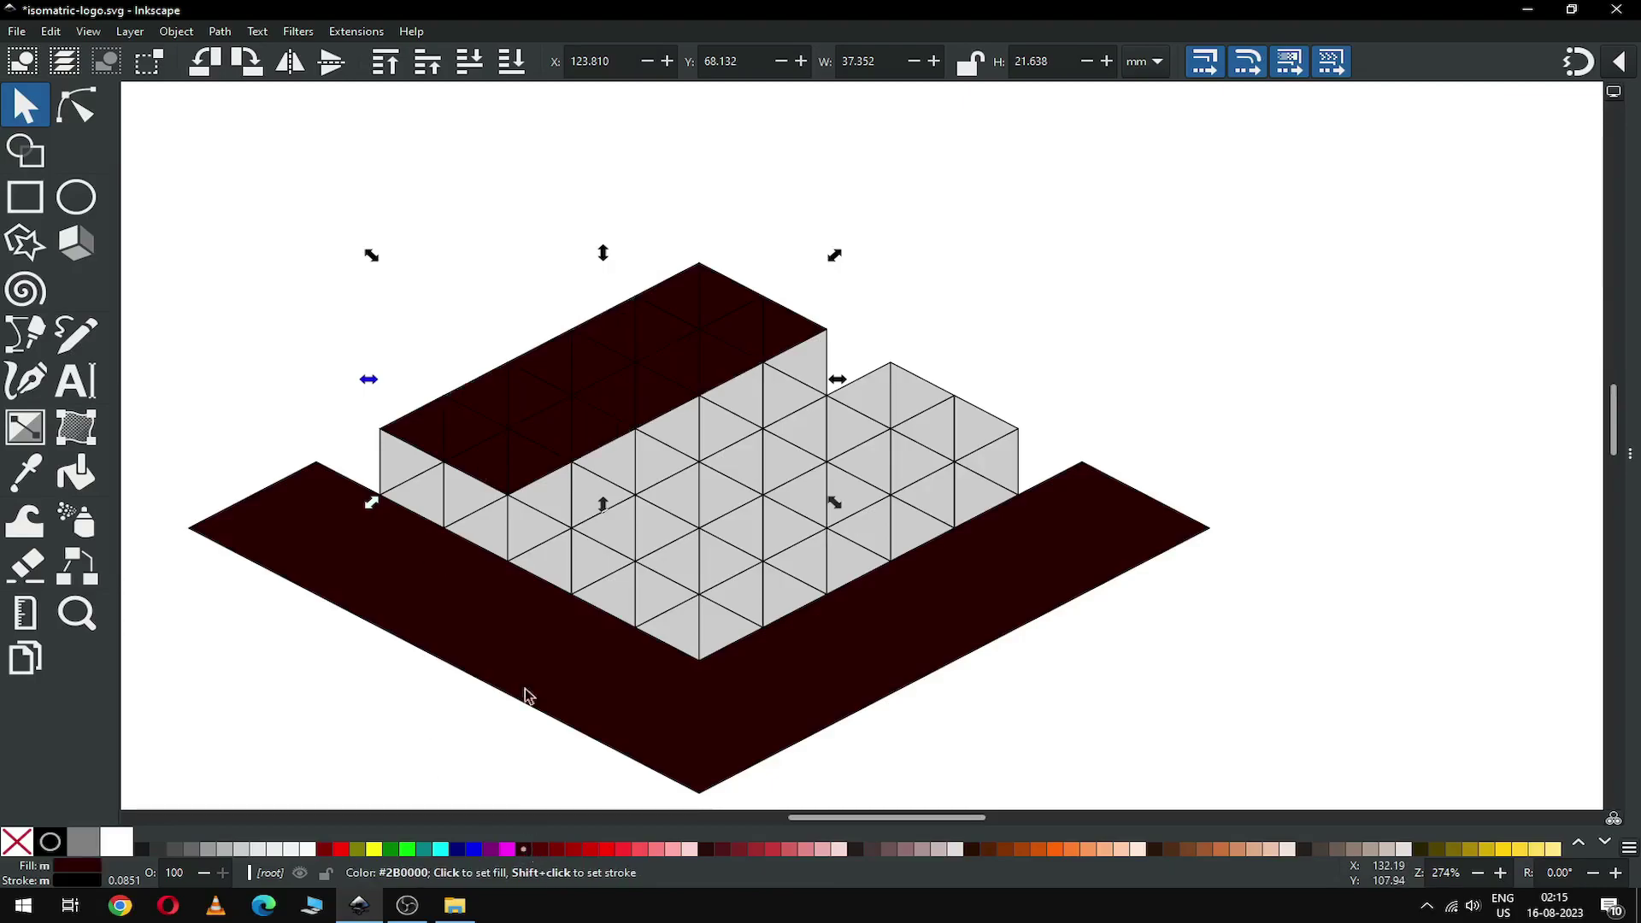
click(224, 33)
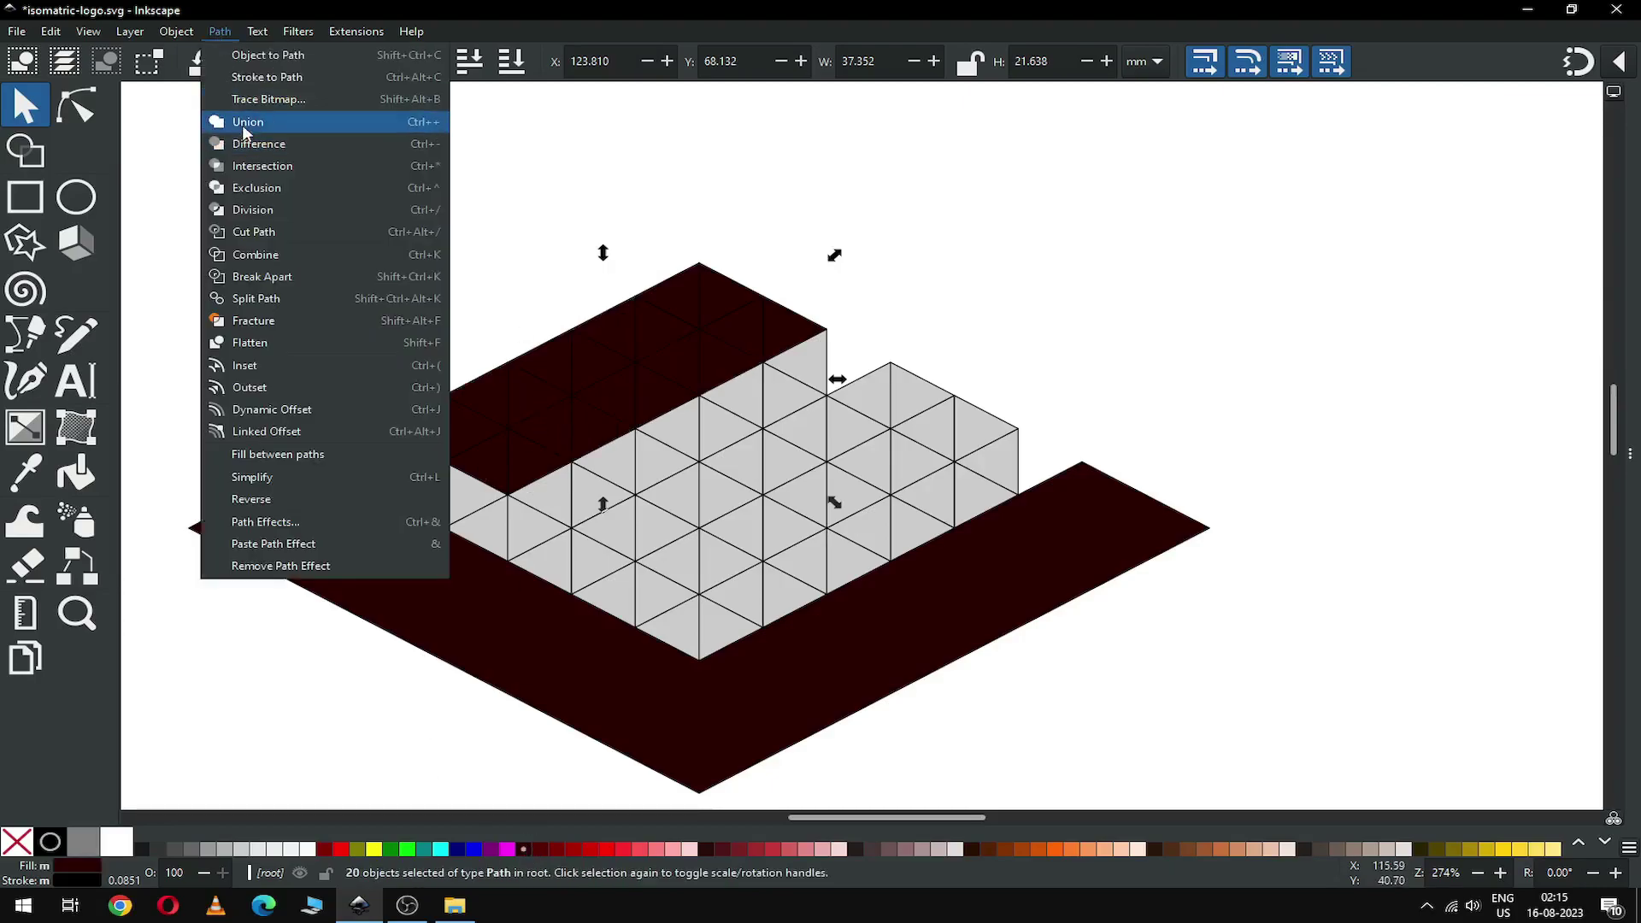
click(236, 120)
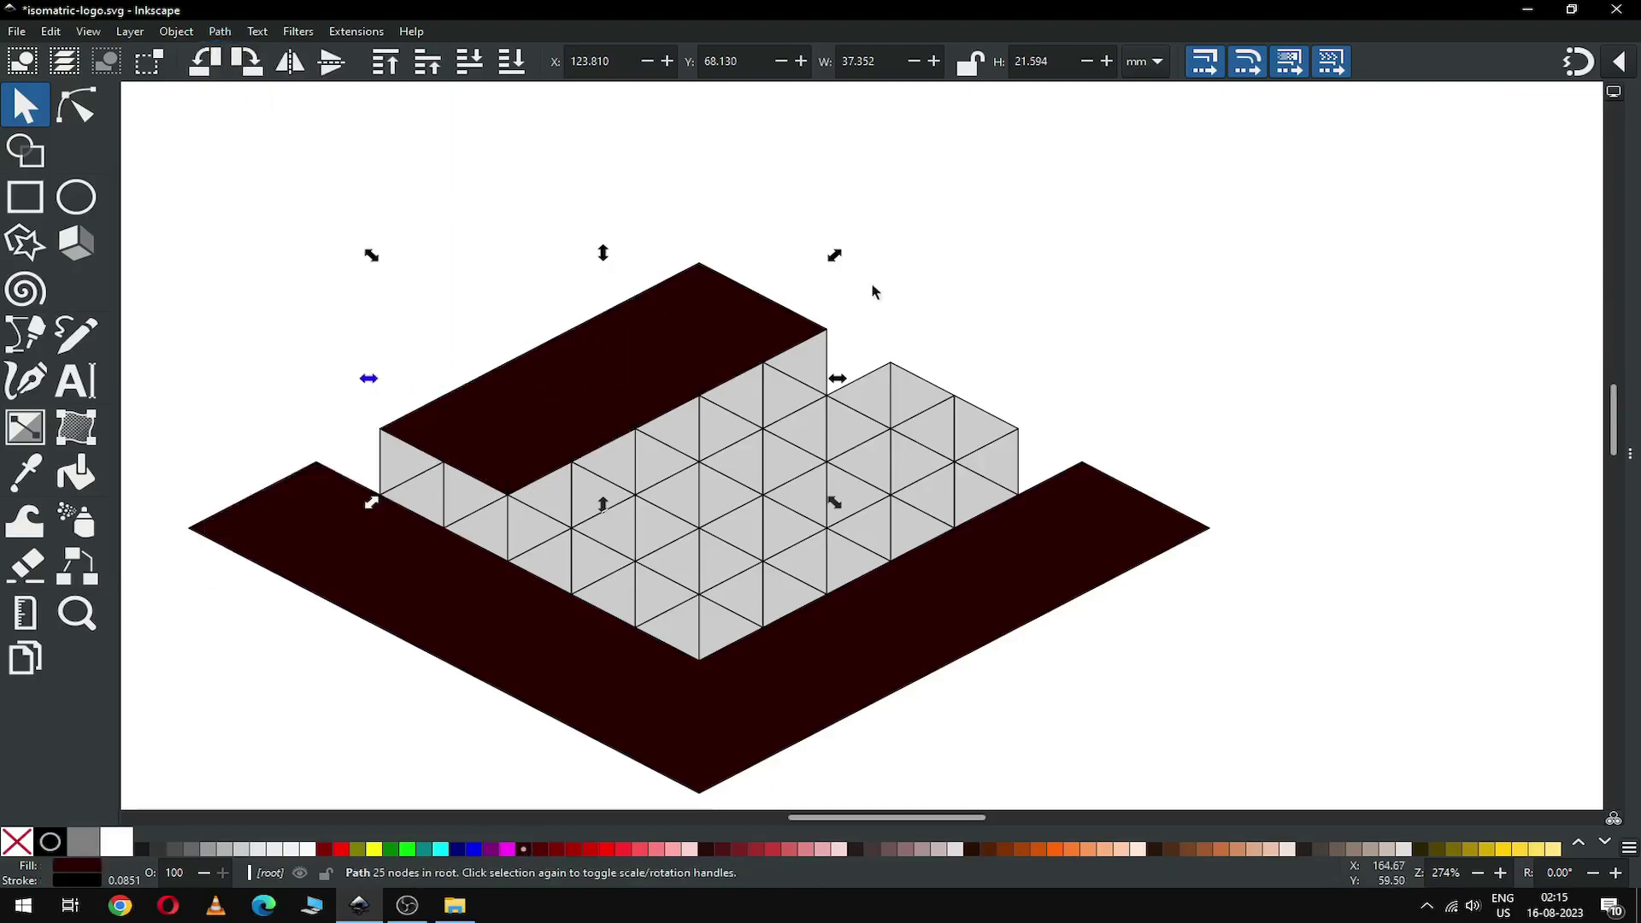
Select the four triangles at the upper-right end of the second diagonal bar and fill them #2B0000
click(960, 427)
shift+click(932, 420)
shift+click(914, 397)
shift+click(872, 402)
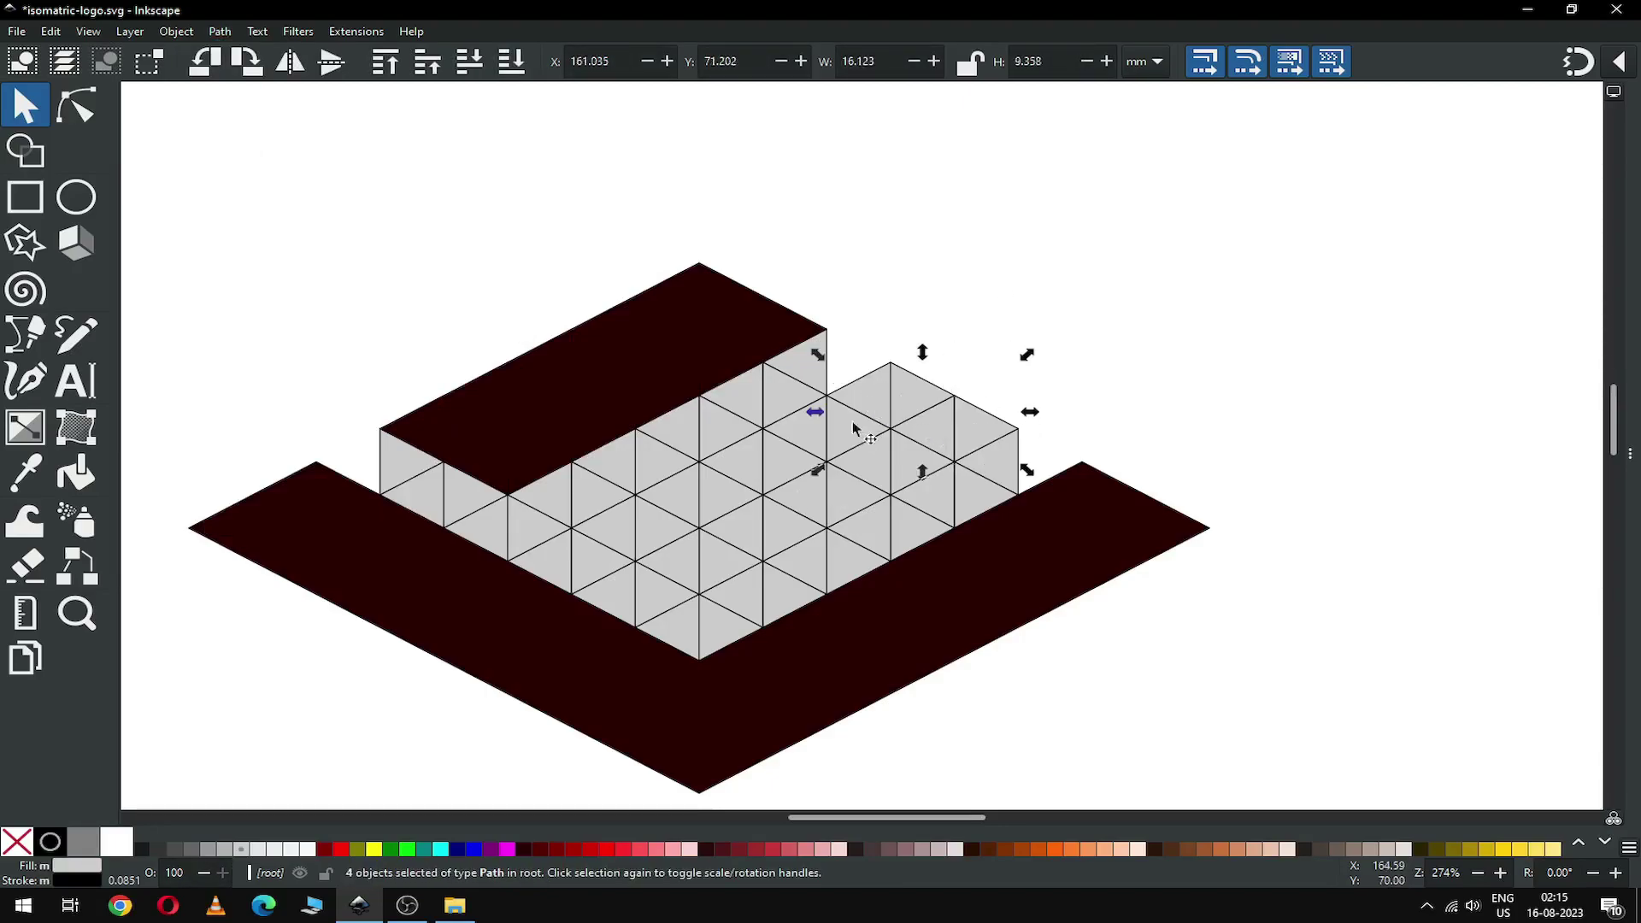
click(522, 849)
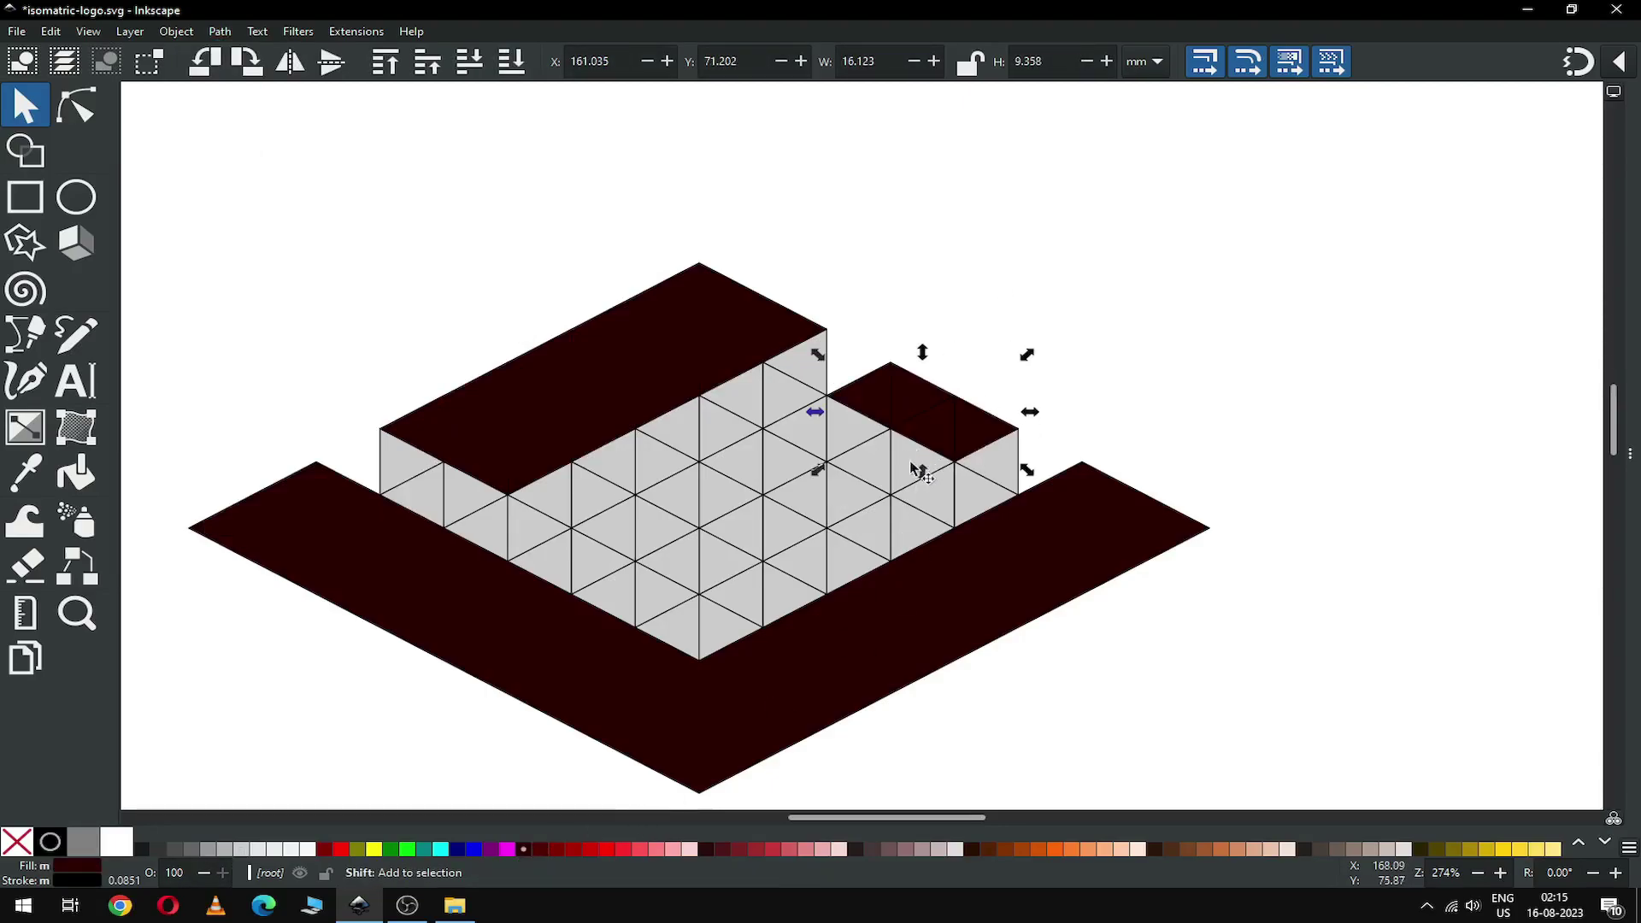
Extend the selection along the second bar's upper half to its lower-left end and fill it #2B0000
shift+click(872, 461)
shift+click(846, 432)
shift+click(790, 477)
shift+click(722, 494)
shift+click(726, 517)
shift+click(684, 535)
shift+click(623, 537)
shift+click(628, 570)
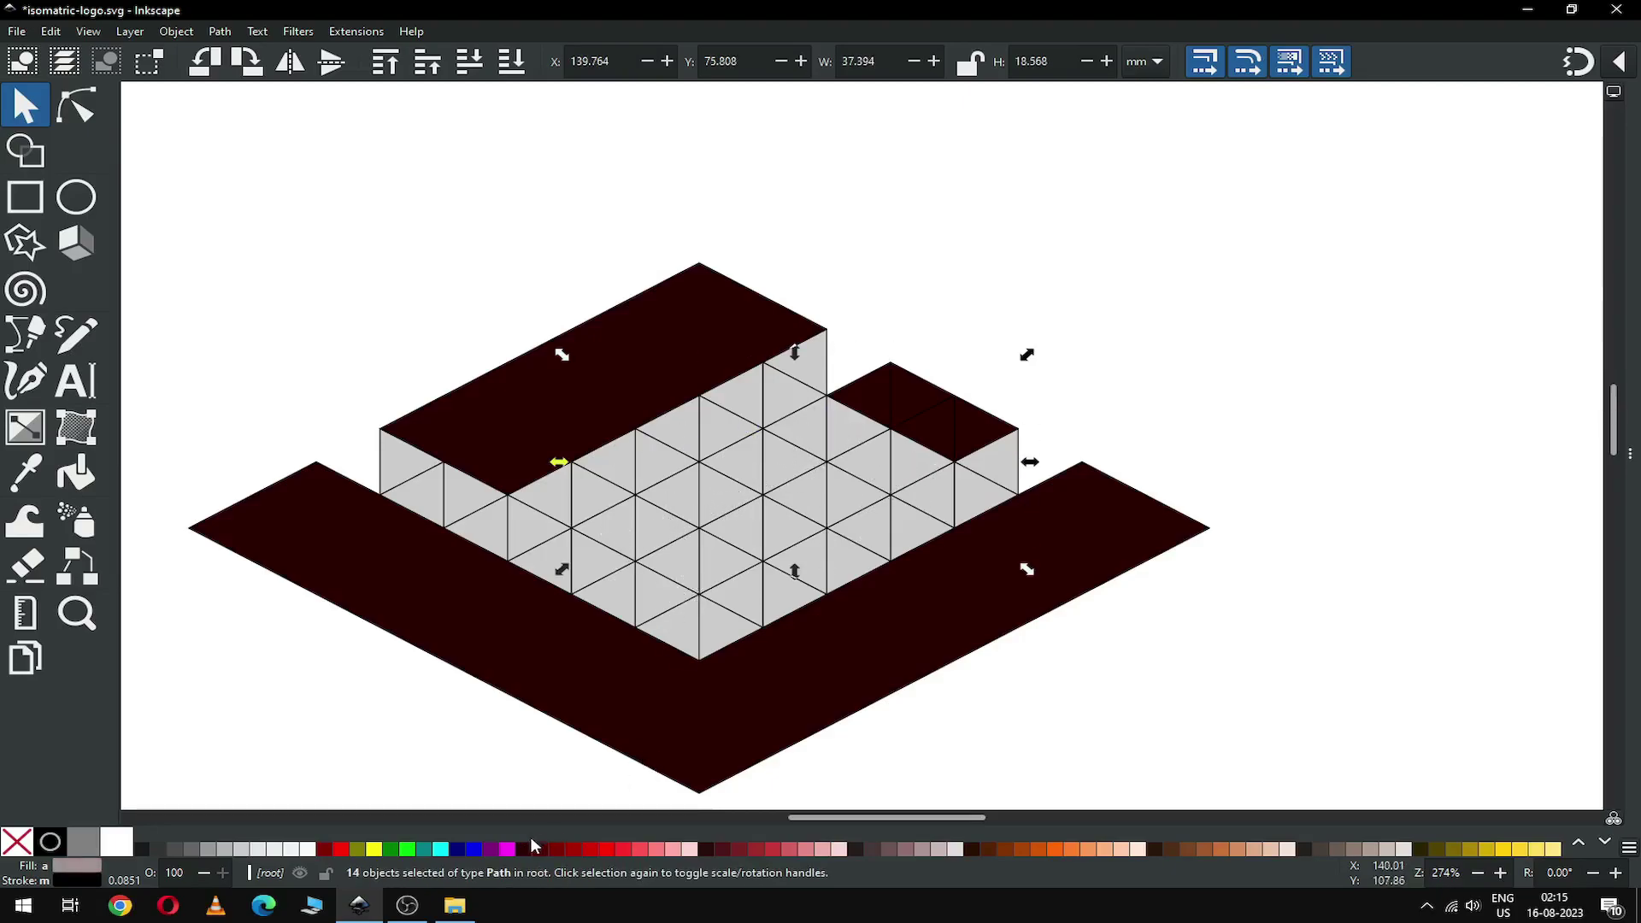
click(532, 846)
Add the second bar's remaining triangles, fill them #2B0000, unite the bar into one path, and clear the selection
shift+click(683, 573)
shift+click(750, 538)
shift+click(790, 535)
shift+click(824, 521)
shift+click(858, 504)
click(532, 849)
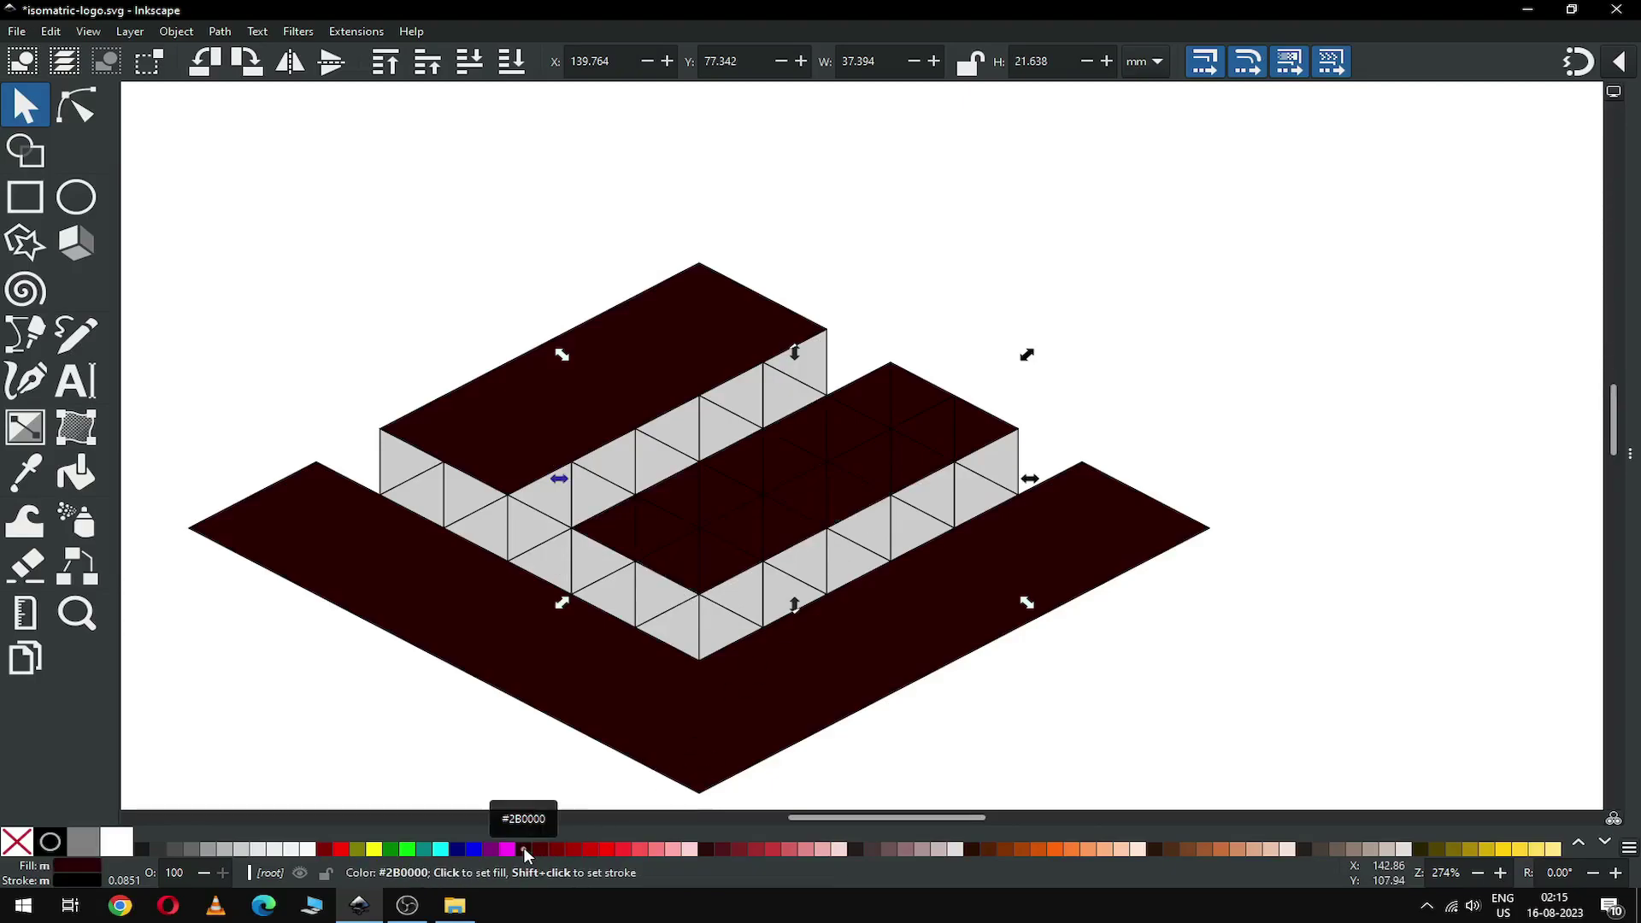
click(229, 36)
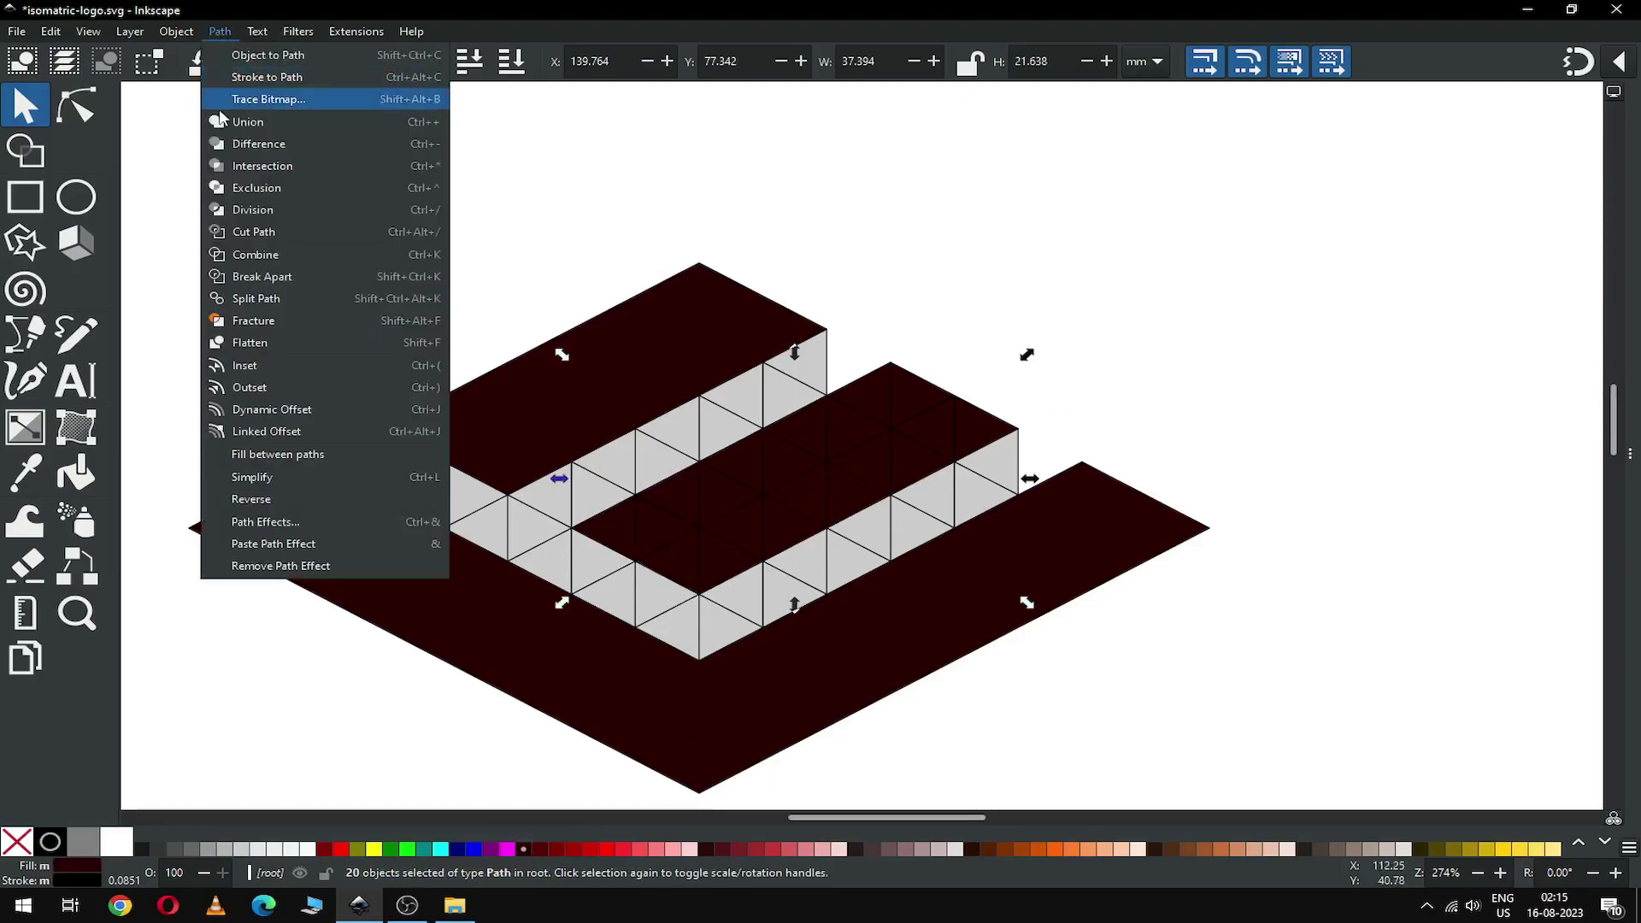
click(222, 120)
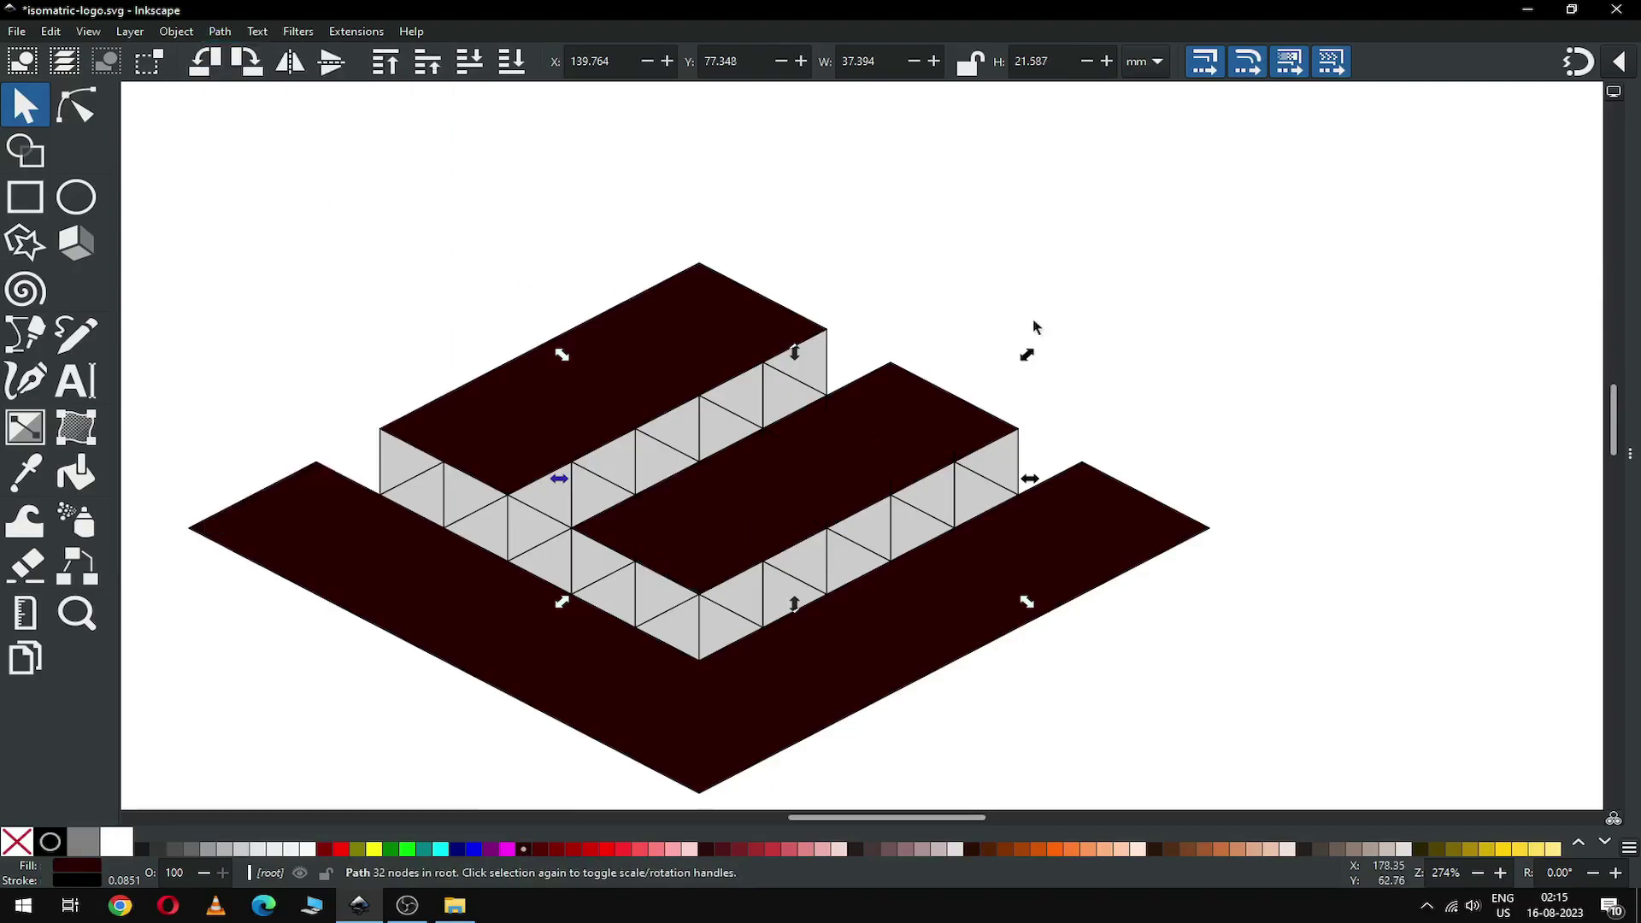
click(1136, 341)
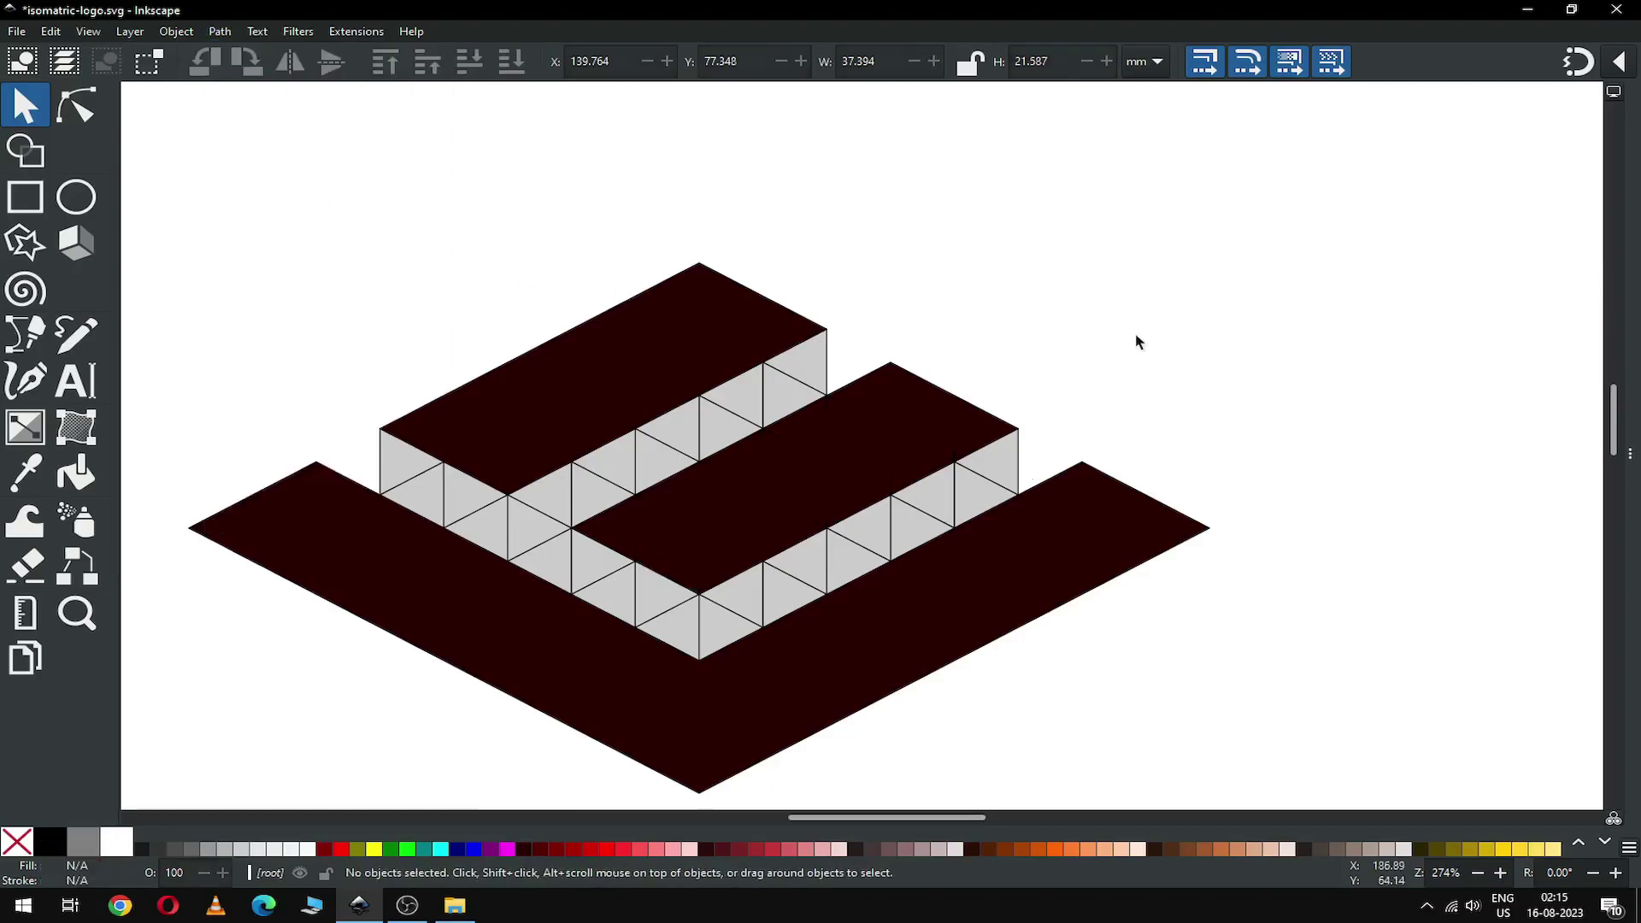
Select all ten grey triangles of the lower bar's long side face and unite them into one path
click(713, 628)
shift+click(736, 593)
shift+click(790, 598)
shift+click(782, 555)
shift+click(846, 581)
shift+click(863, 532)
shift+click(914, 526)
shift+click(936, 492)
shift+click(974, 508)
shift+click(995, 461)
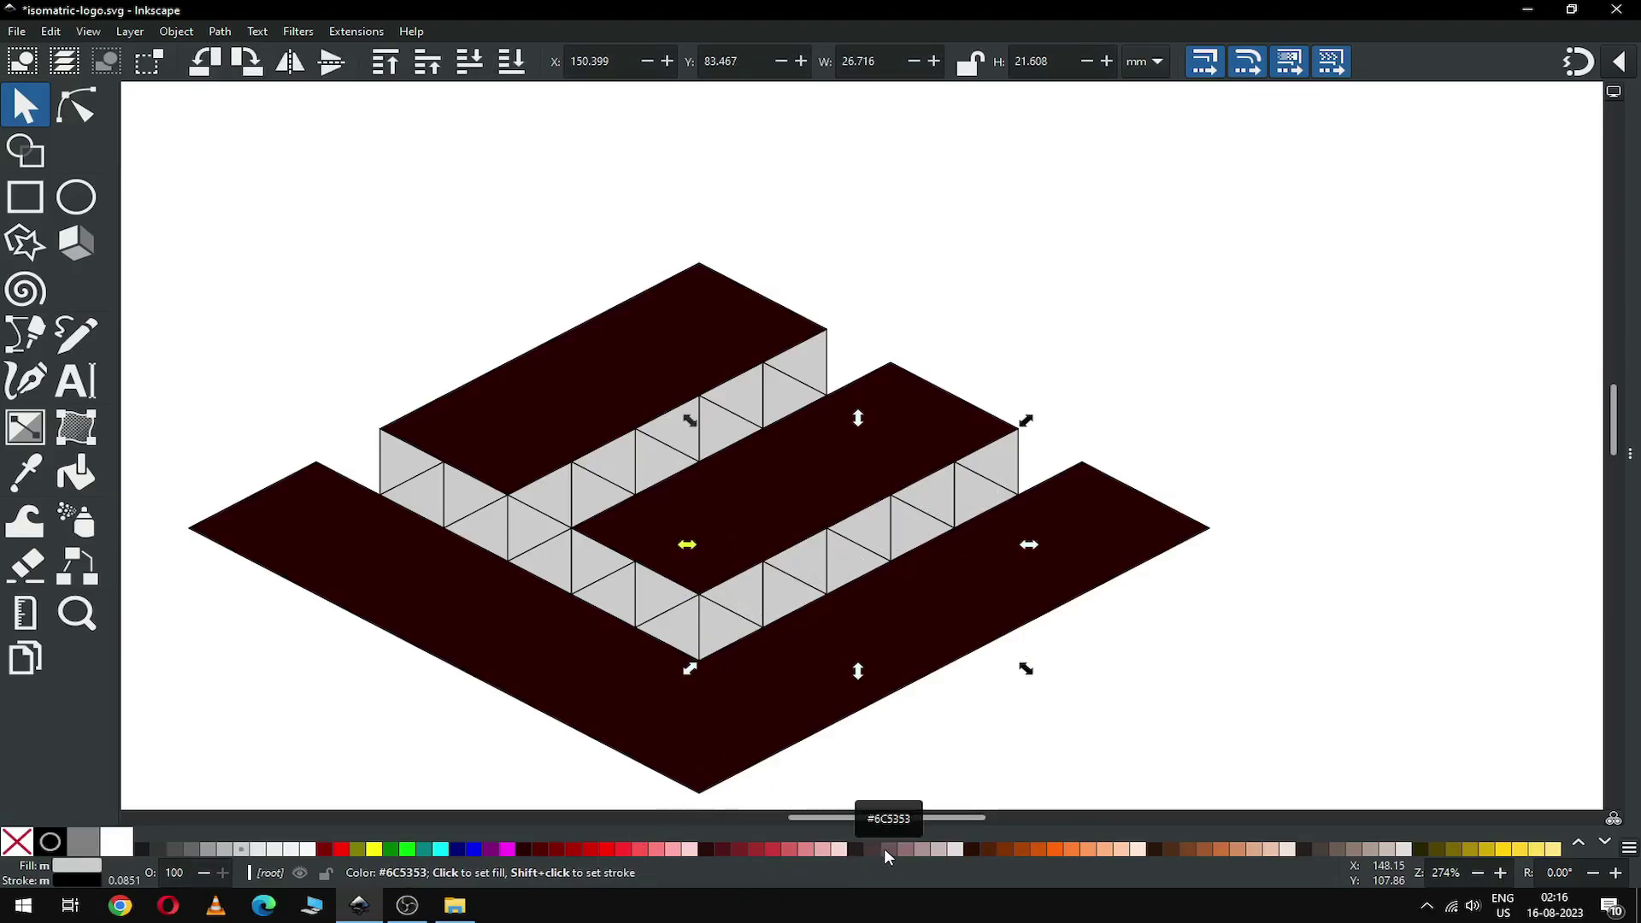
click(220, 31)
click(249, 124)
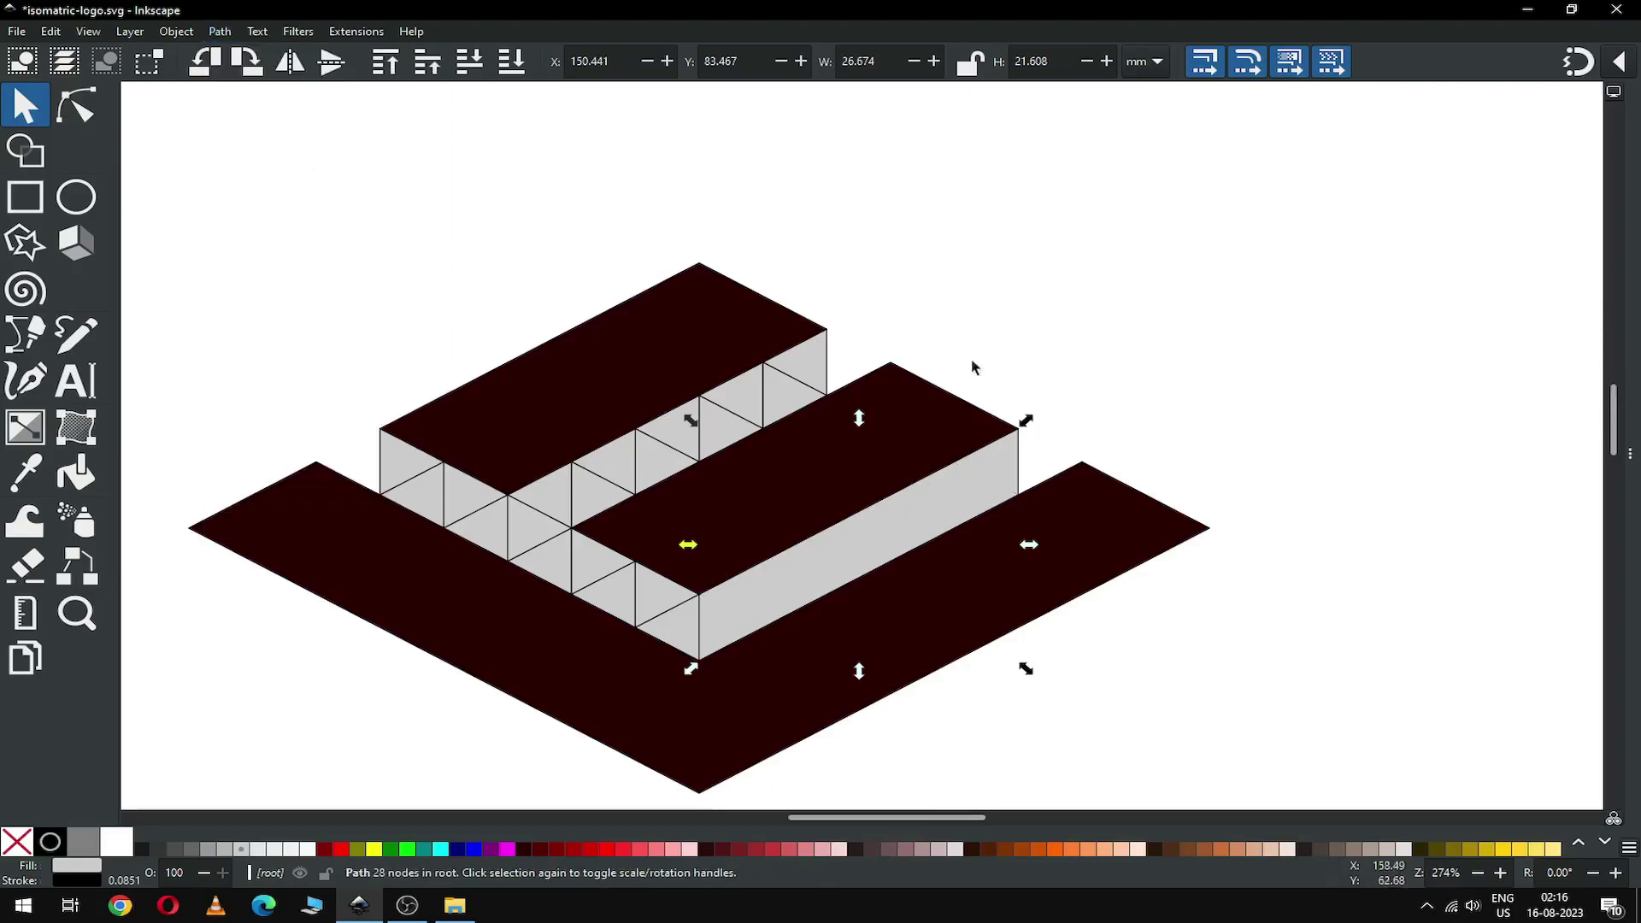
Fill the lower bar's united long side face #6C5353 and clear the selection
click(524, 848)
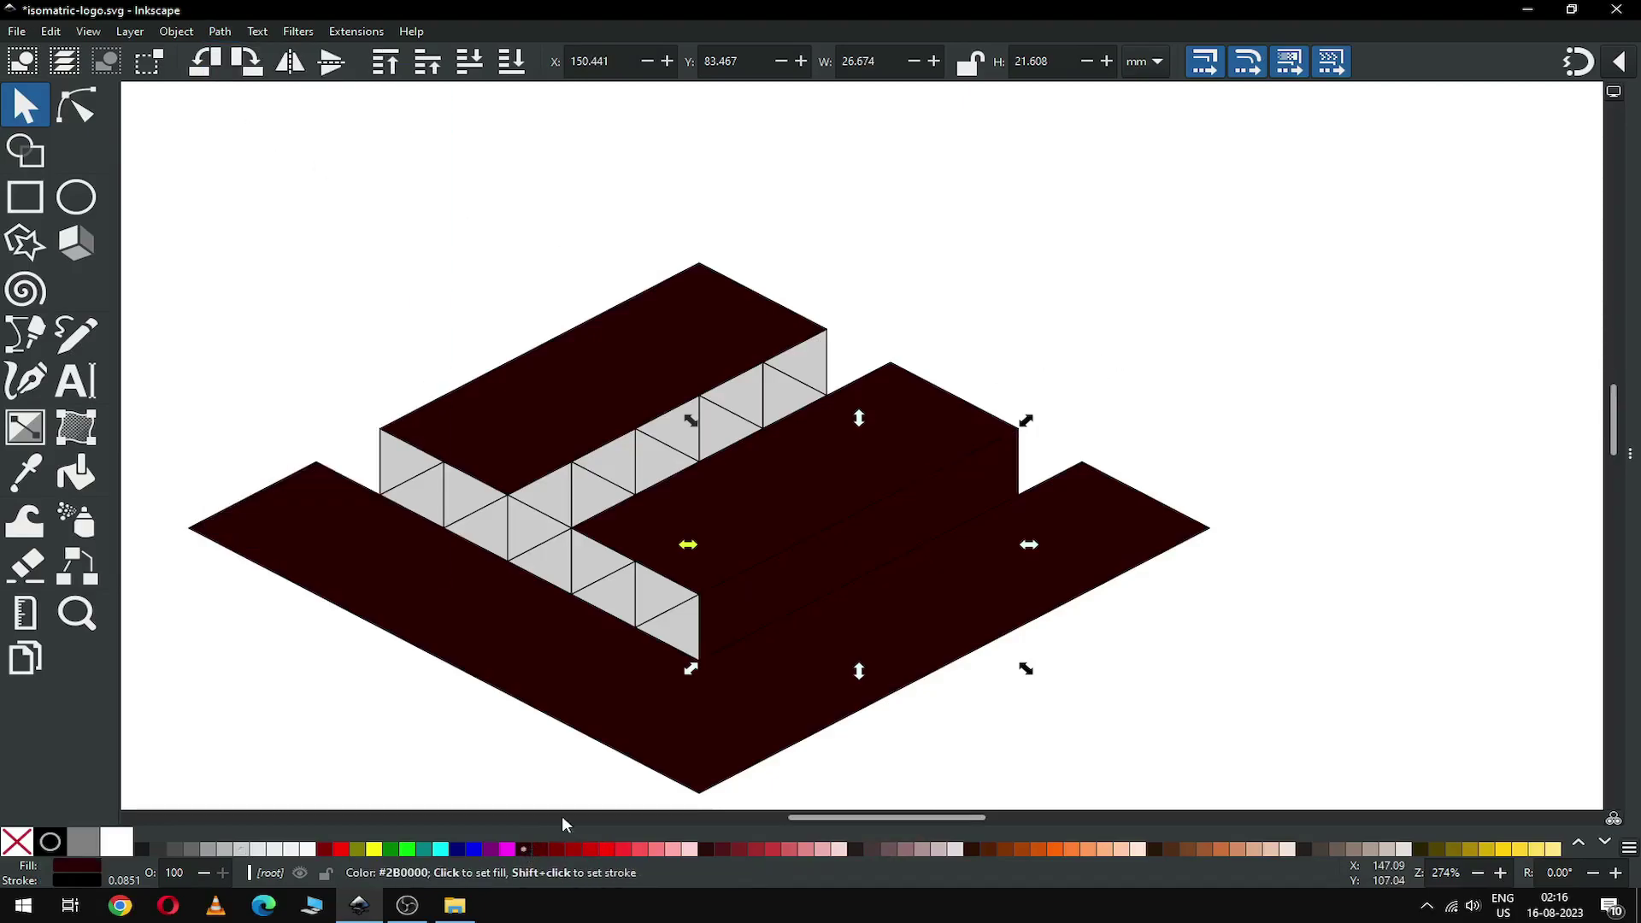
click(881, 846)
click(1125, 332)
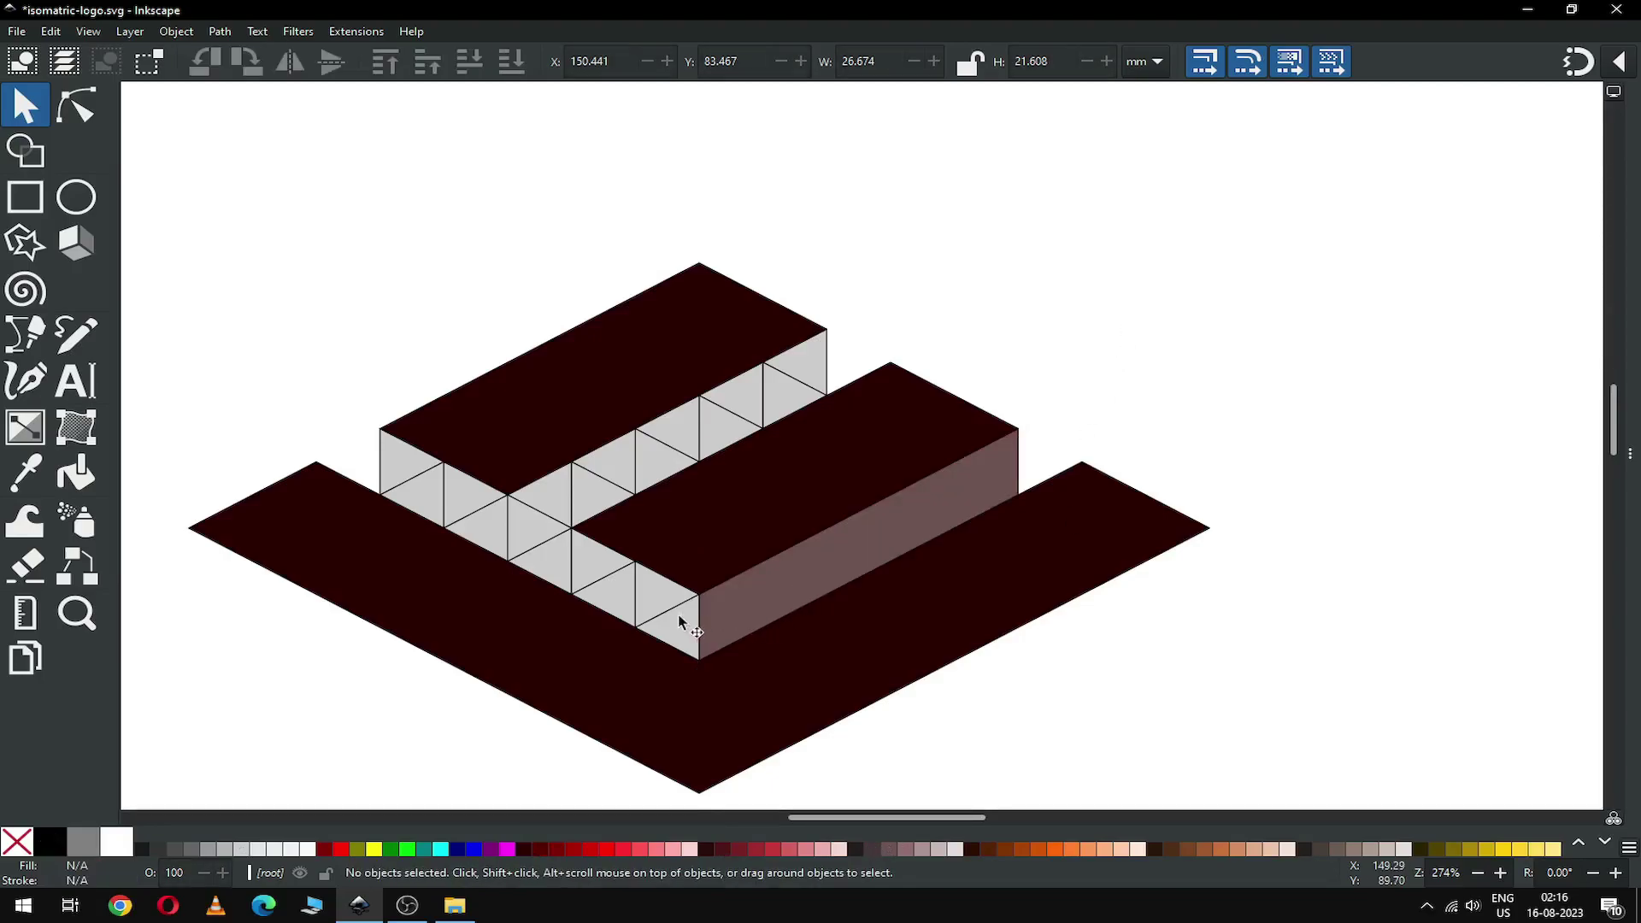
Select the four triangles of the lower bar's short end face, fill them light greyish pink, and unite them into one path
click(674, 629)
shift+click(658, 603)
shift+click(602, 579)
shift+click(591, 557)
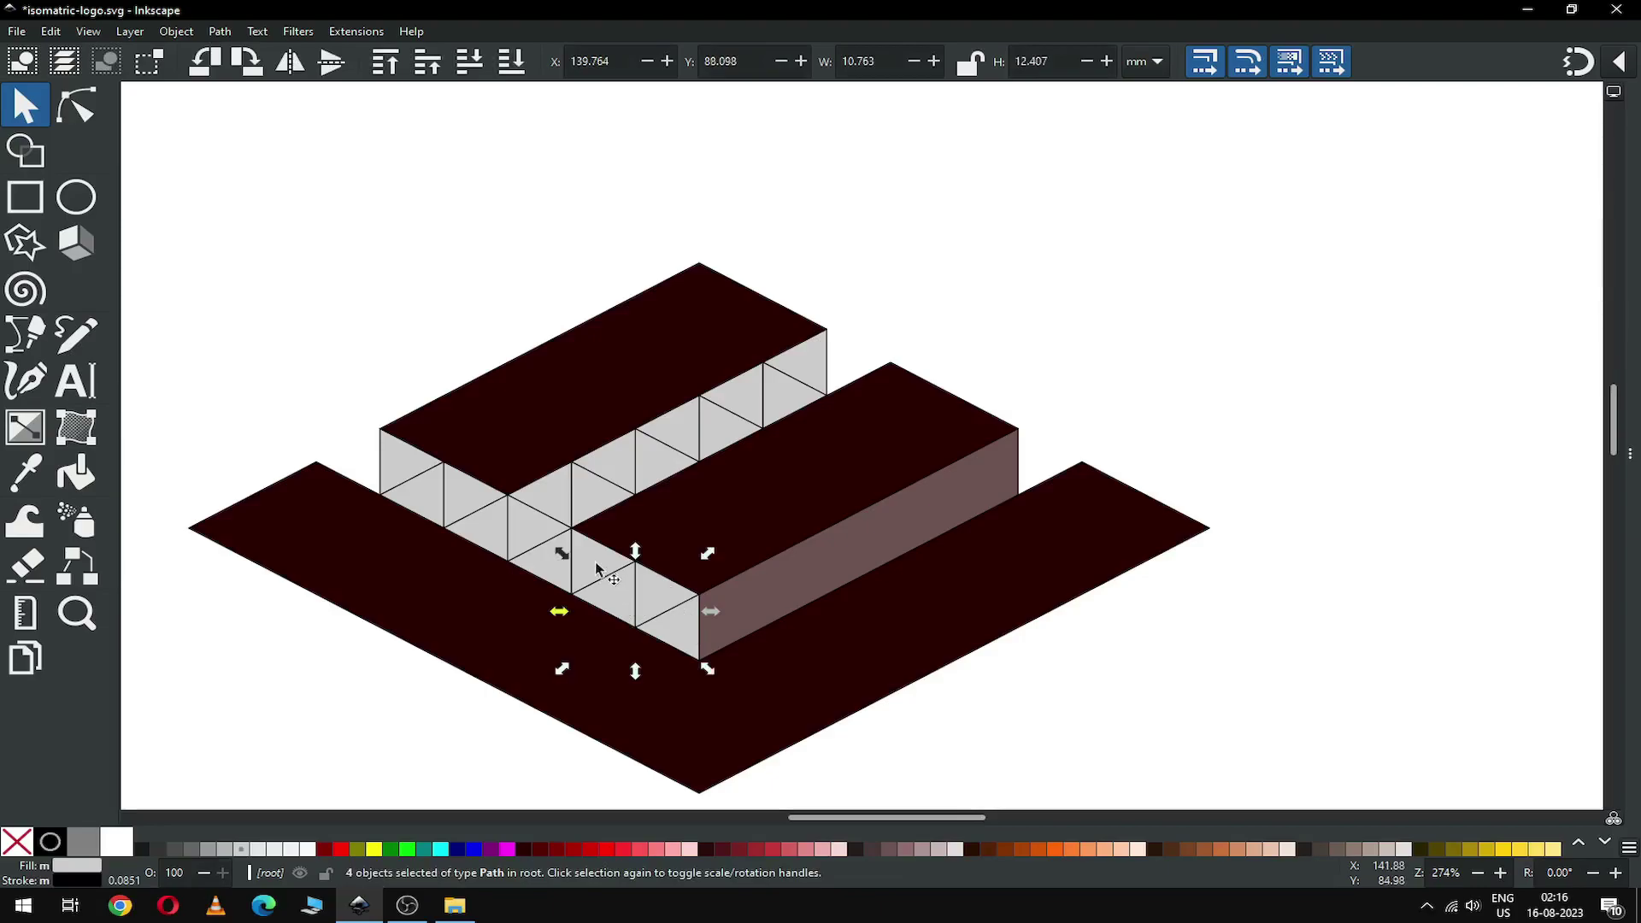
click(916, 846)
click(232, 41)
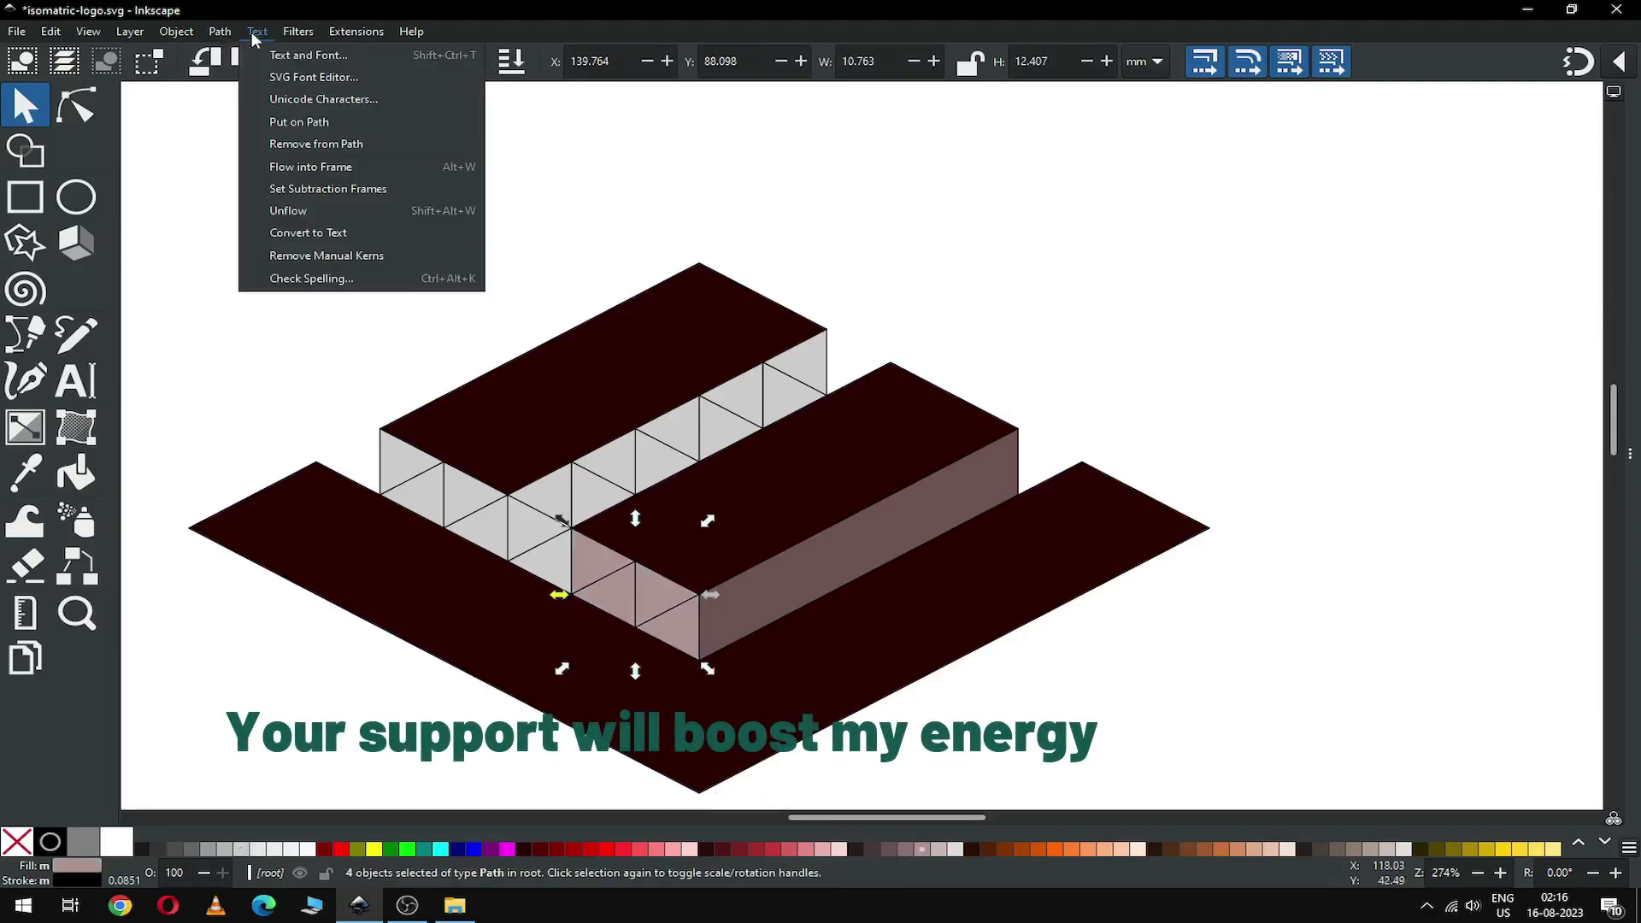
click(229, 86)
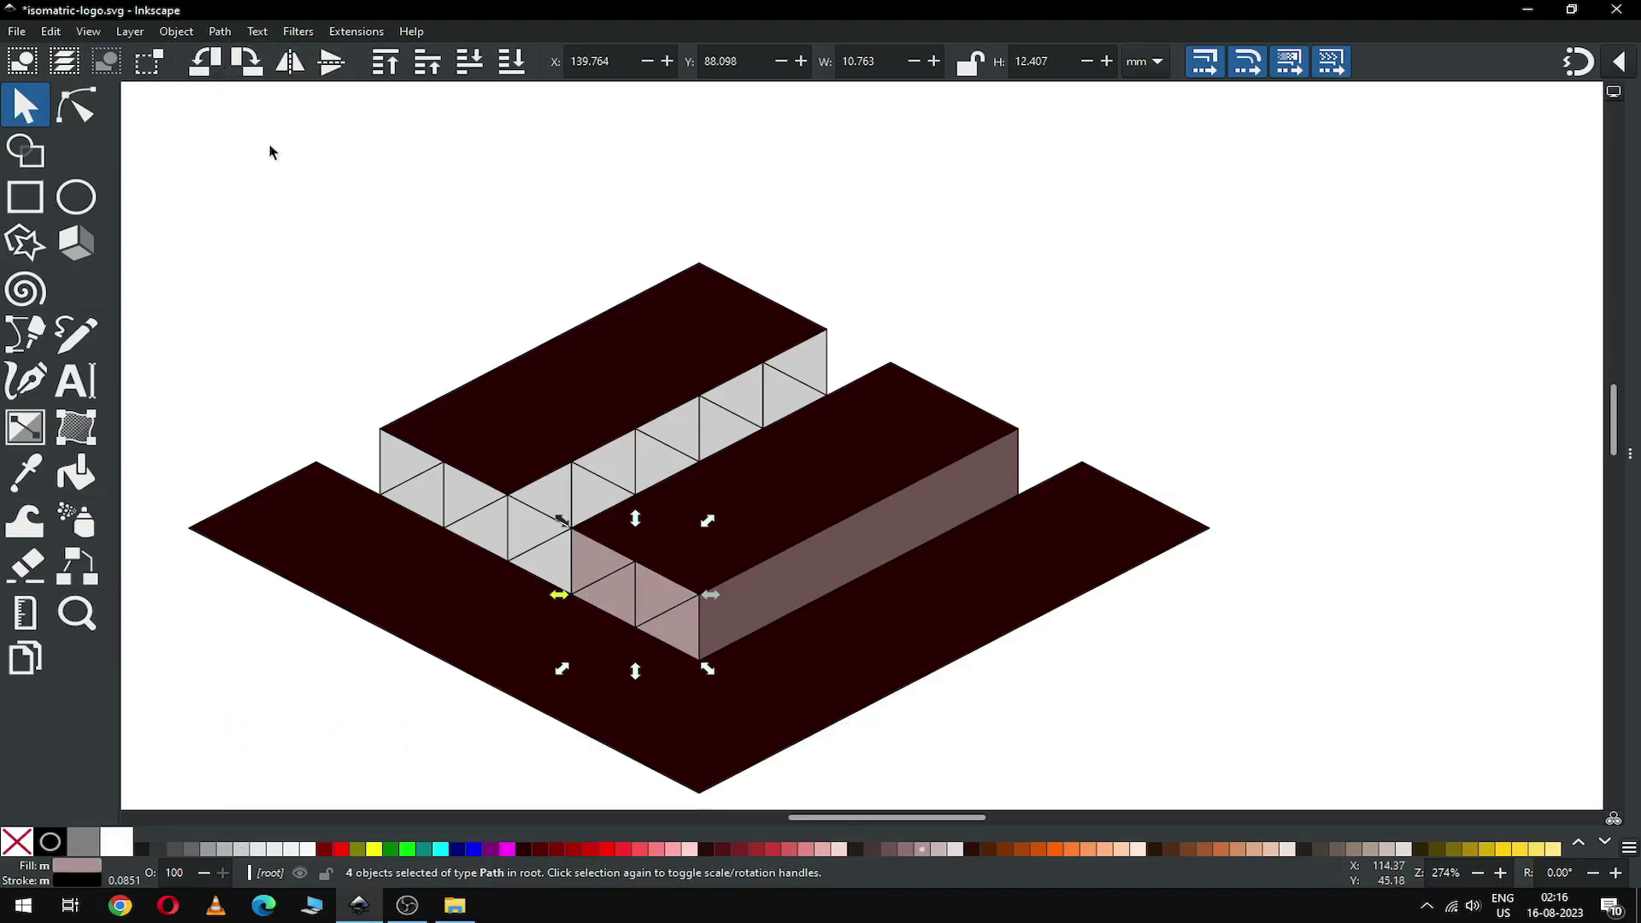
click(227, 38)
click(238, 130)
click(1051, 309)
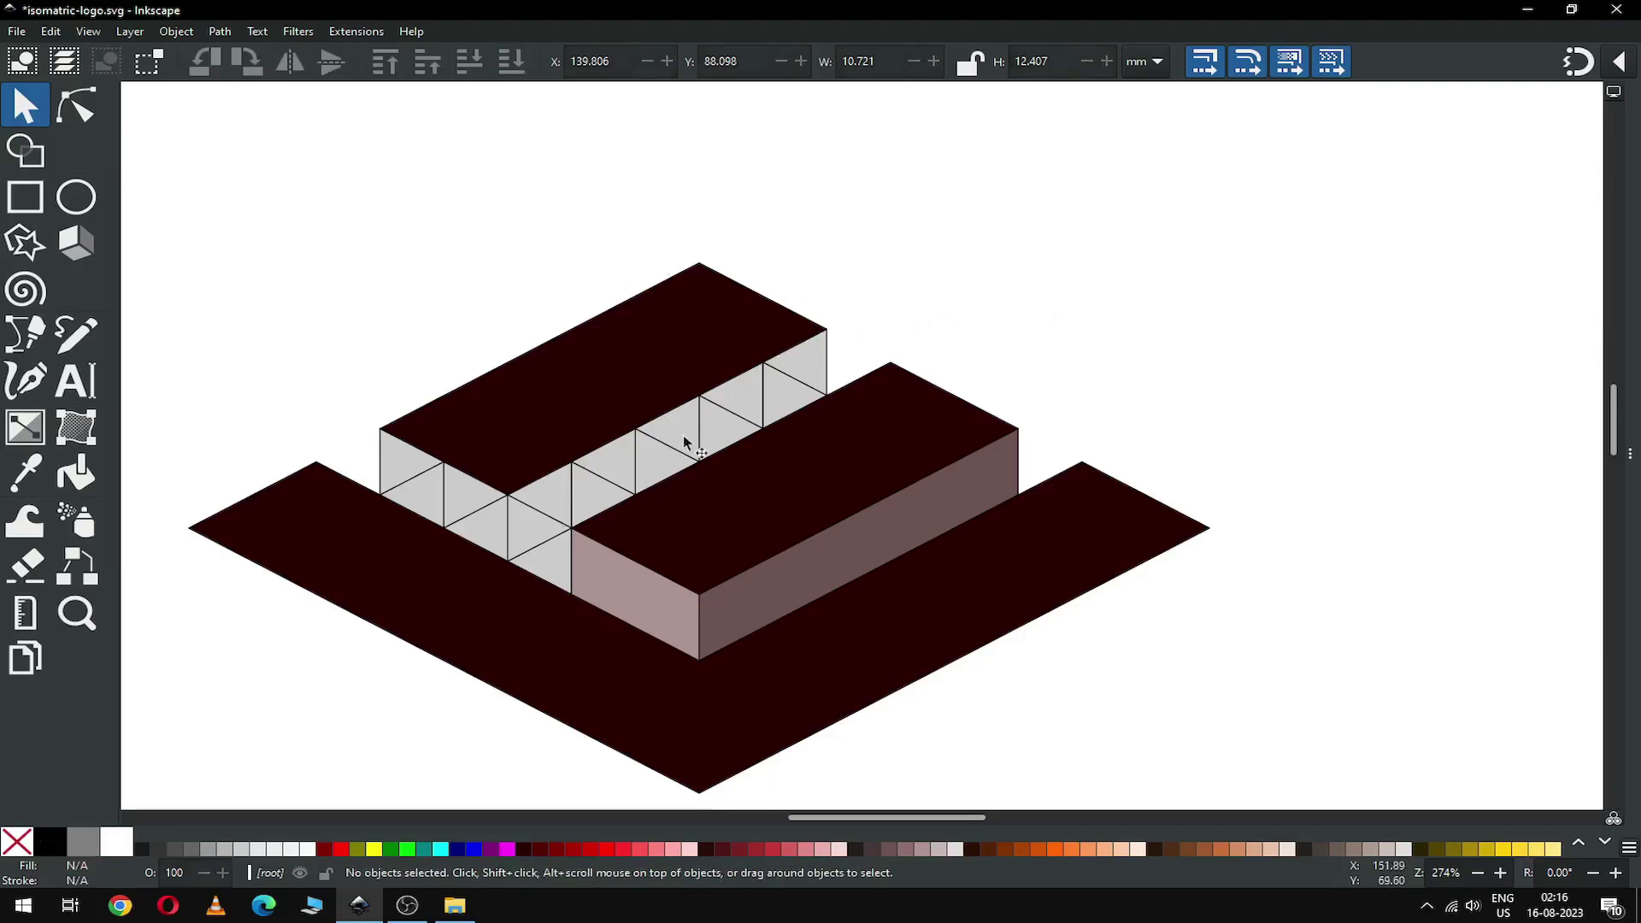
Select the four triangles of the upper bar's short end face, fill them pinkish red, and unite them into one path
click(530, 483)
click(501, 275)
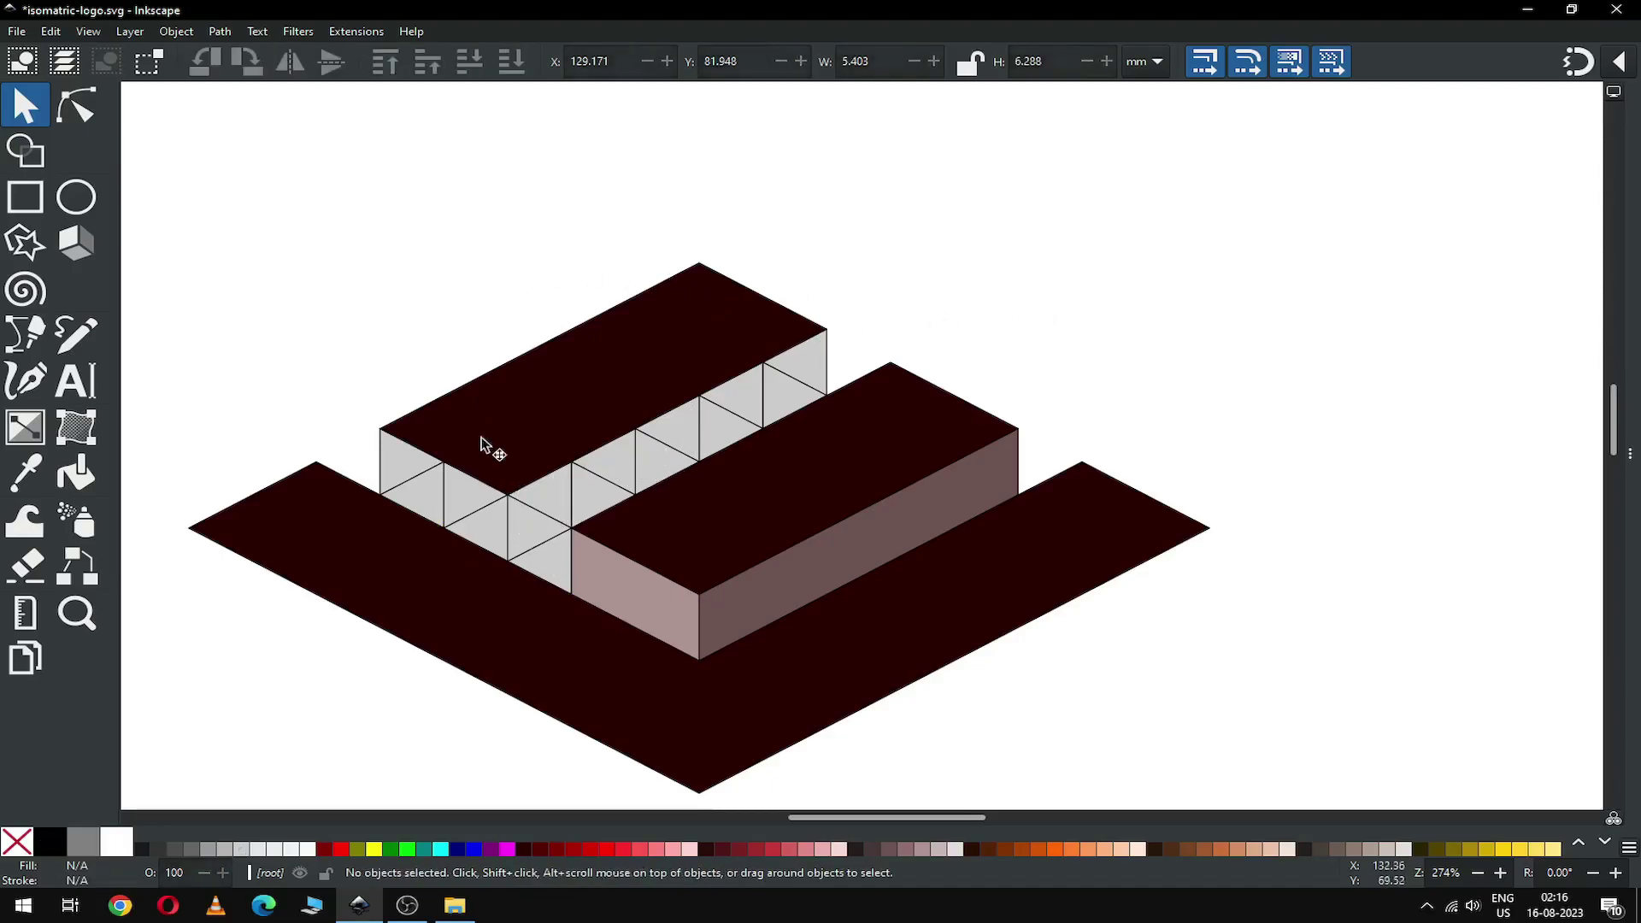
click(396, 473)
shift+click(439, 499)
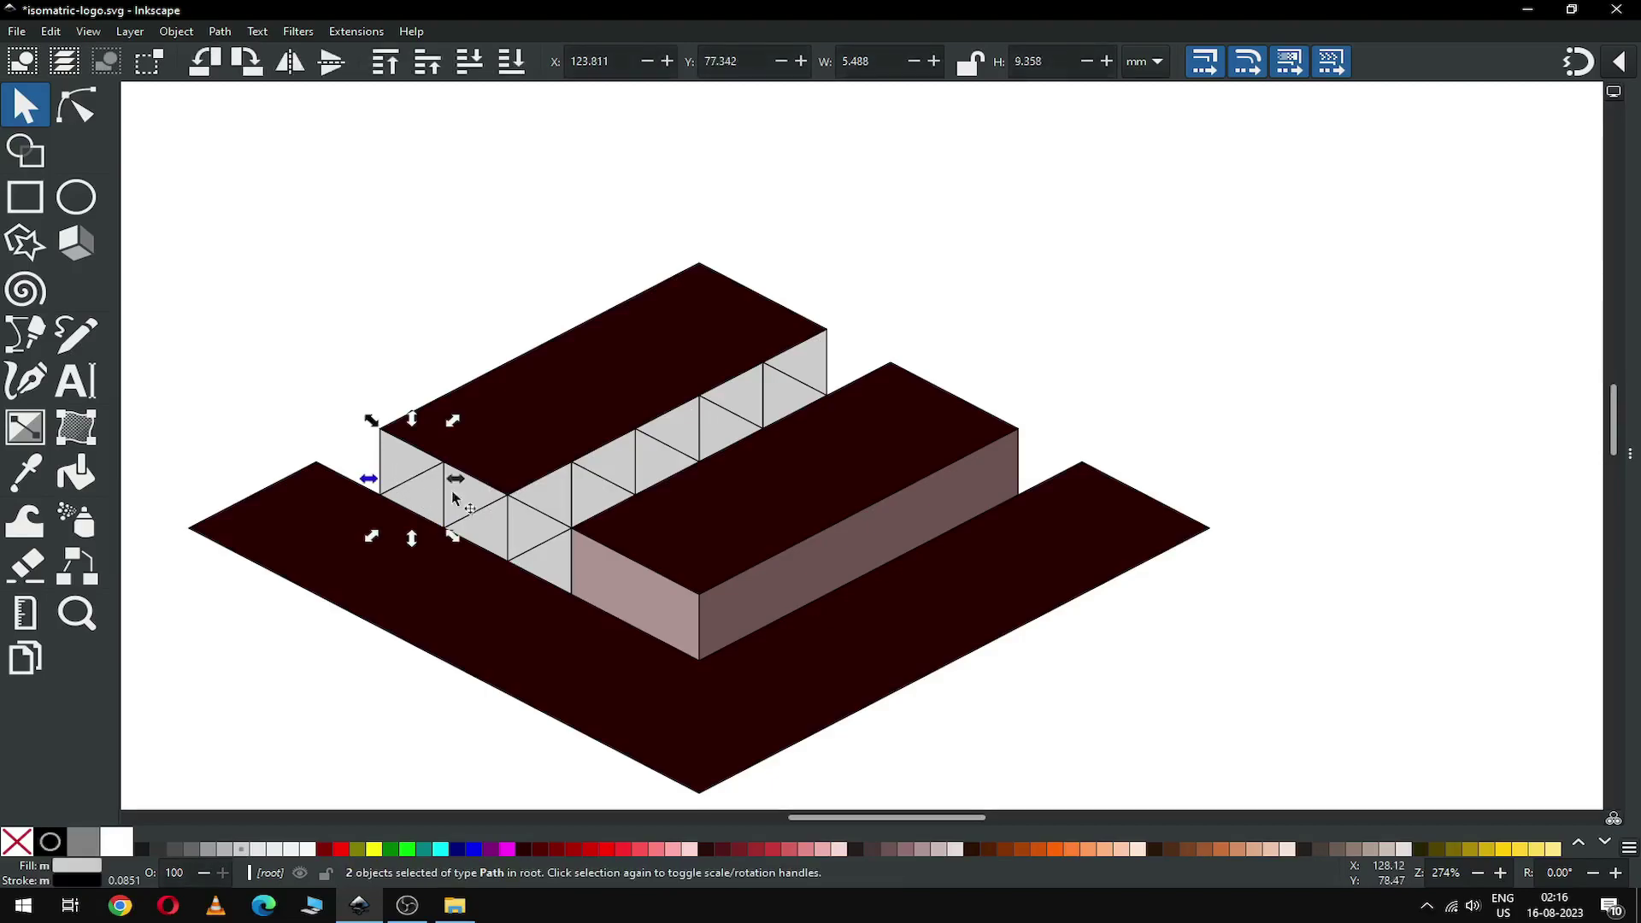
shift+click(477, 498)
shift+click(489, 530)
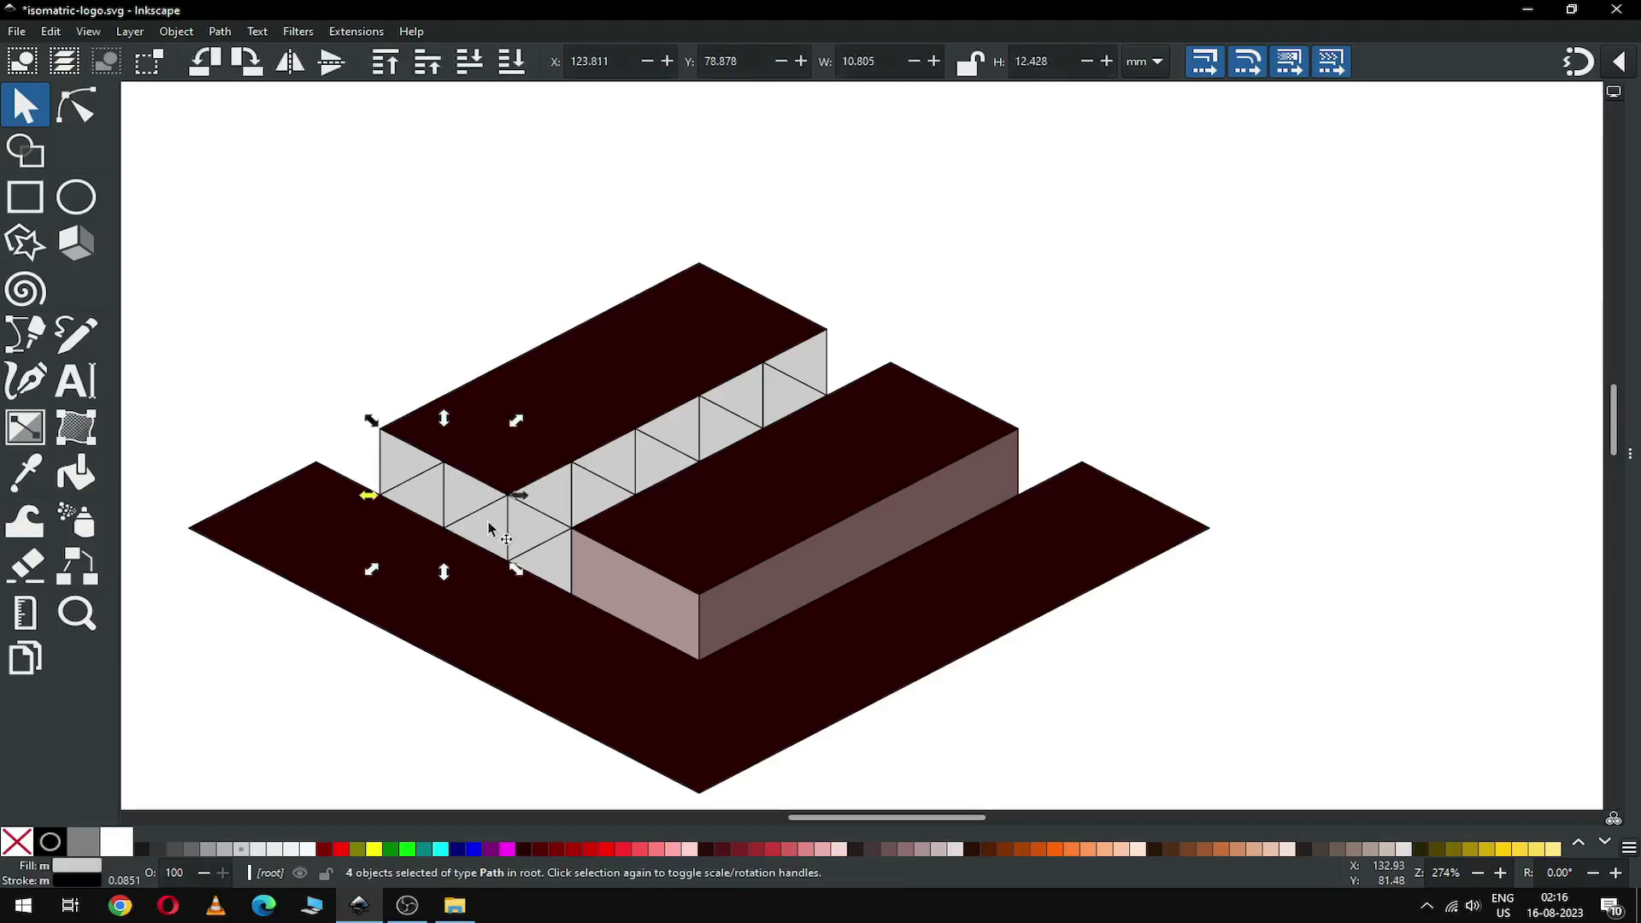
click(794, 851)
click(220, 31)
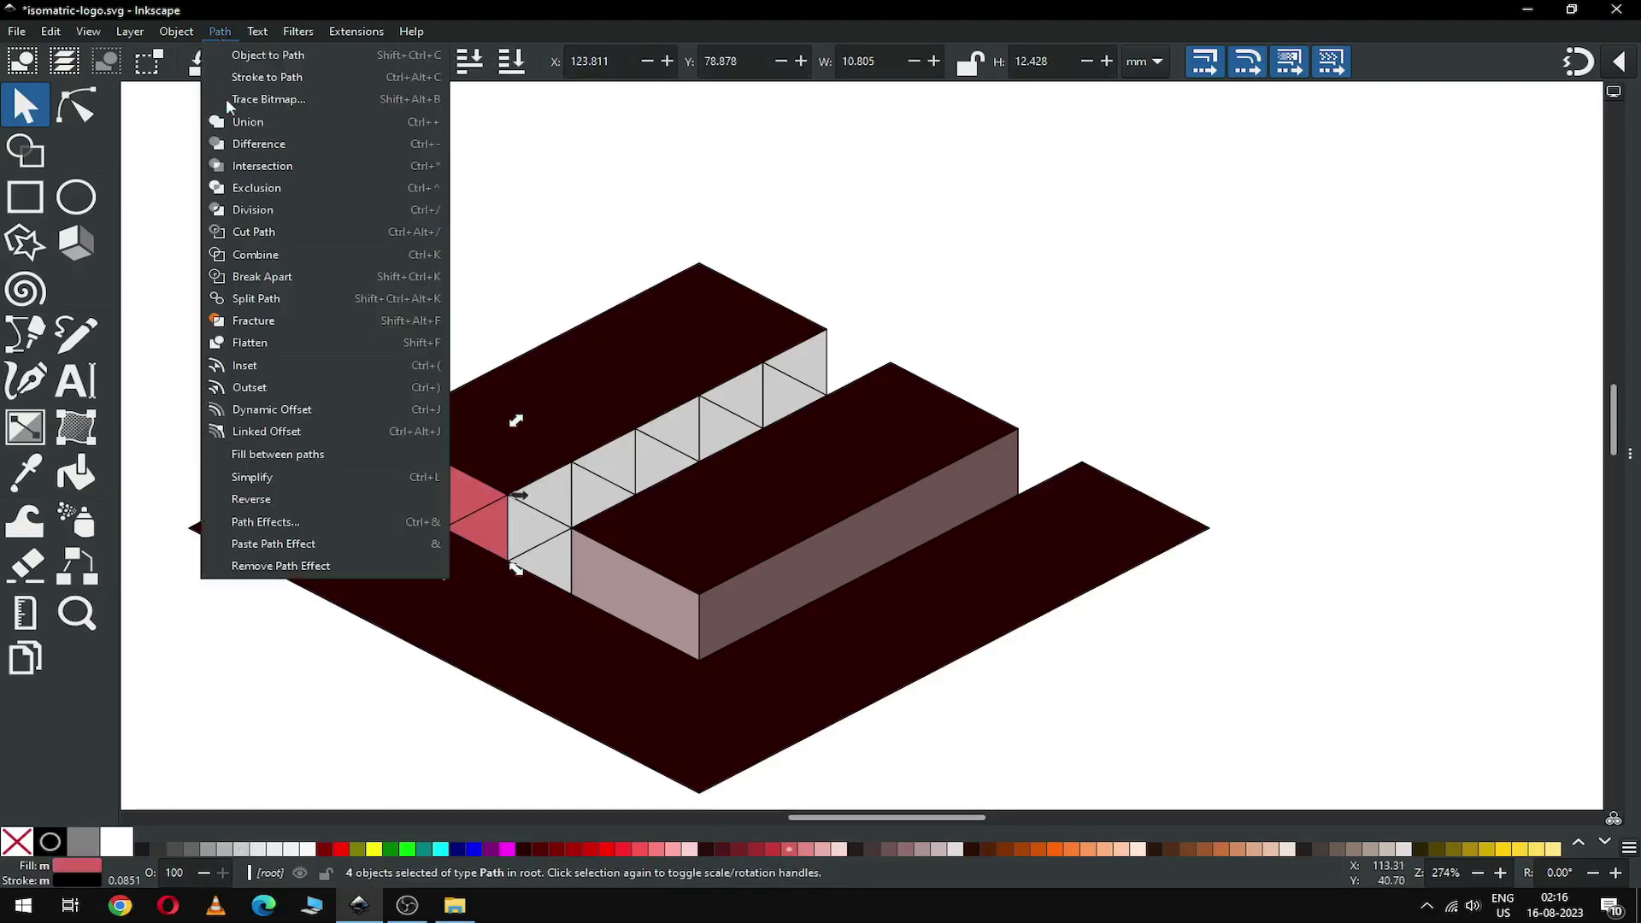
click(256, 120)
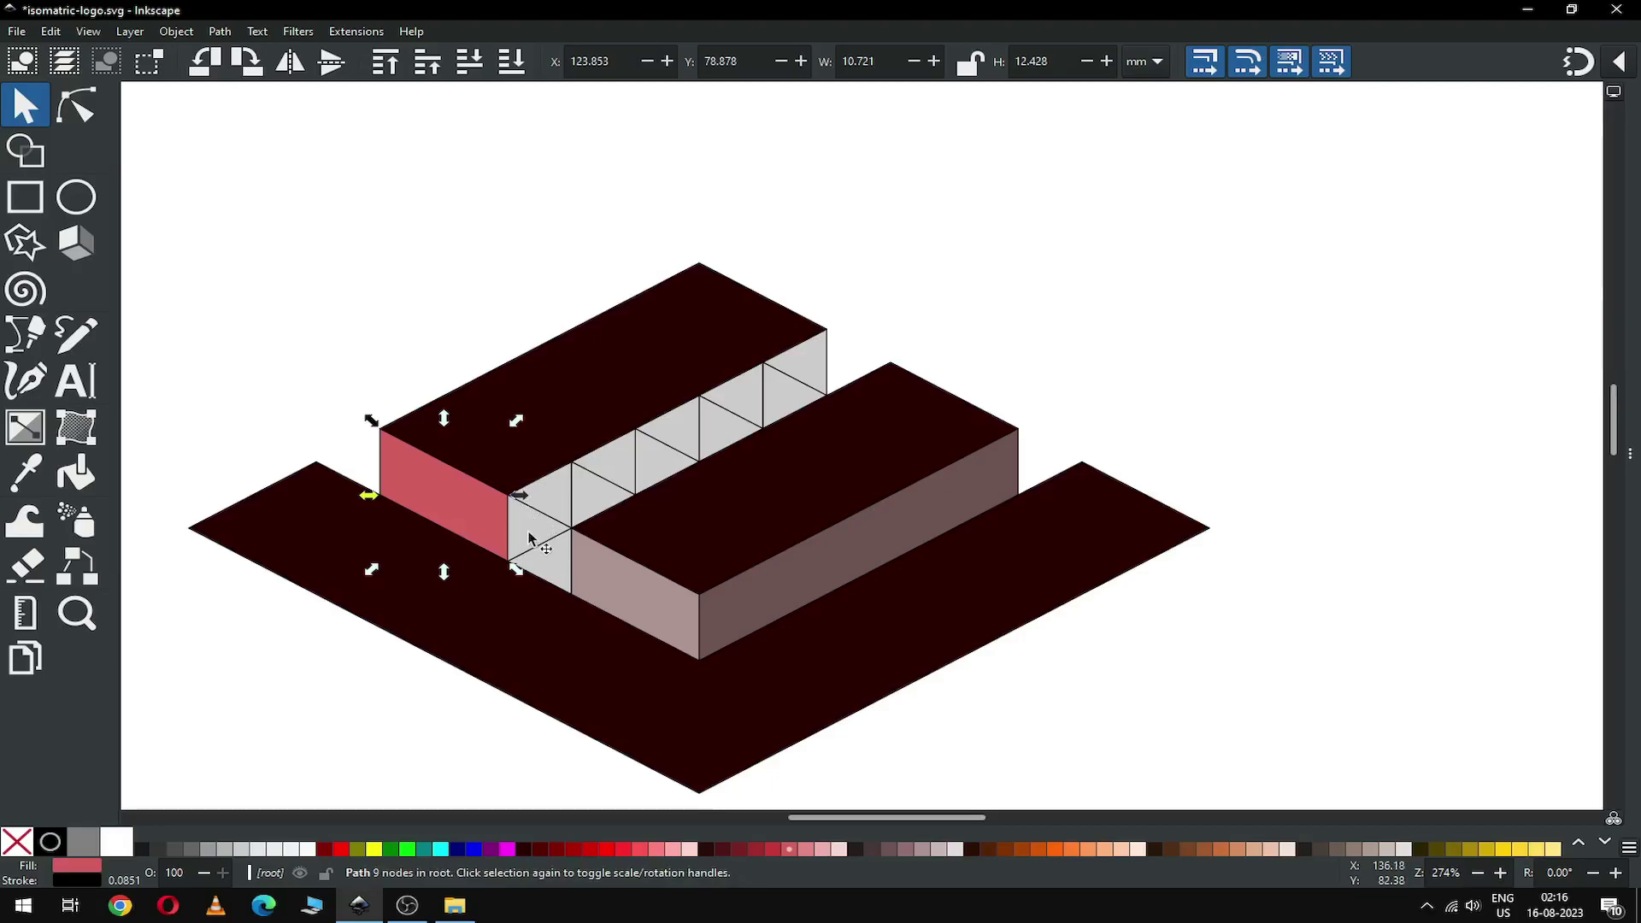
Select the remaining grey triangles of the upper bar's long side face, fill them #6C5353, and unite them into one path
click(551, 571)
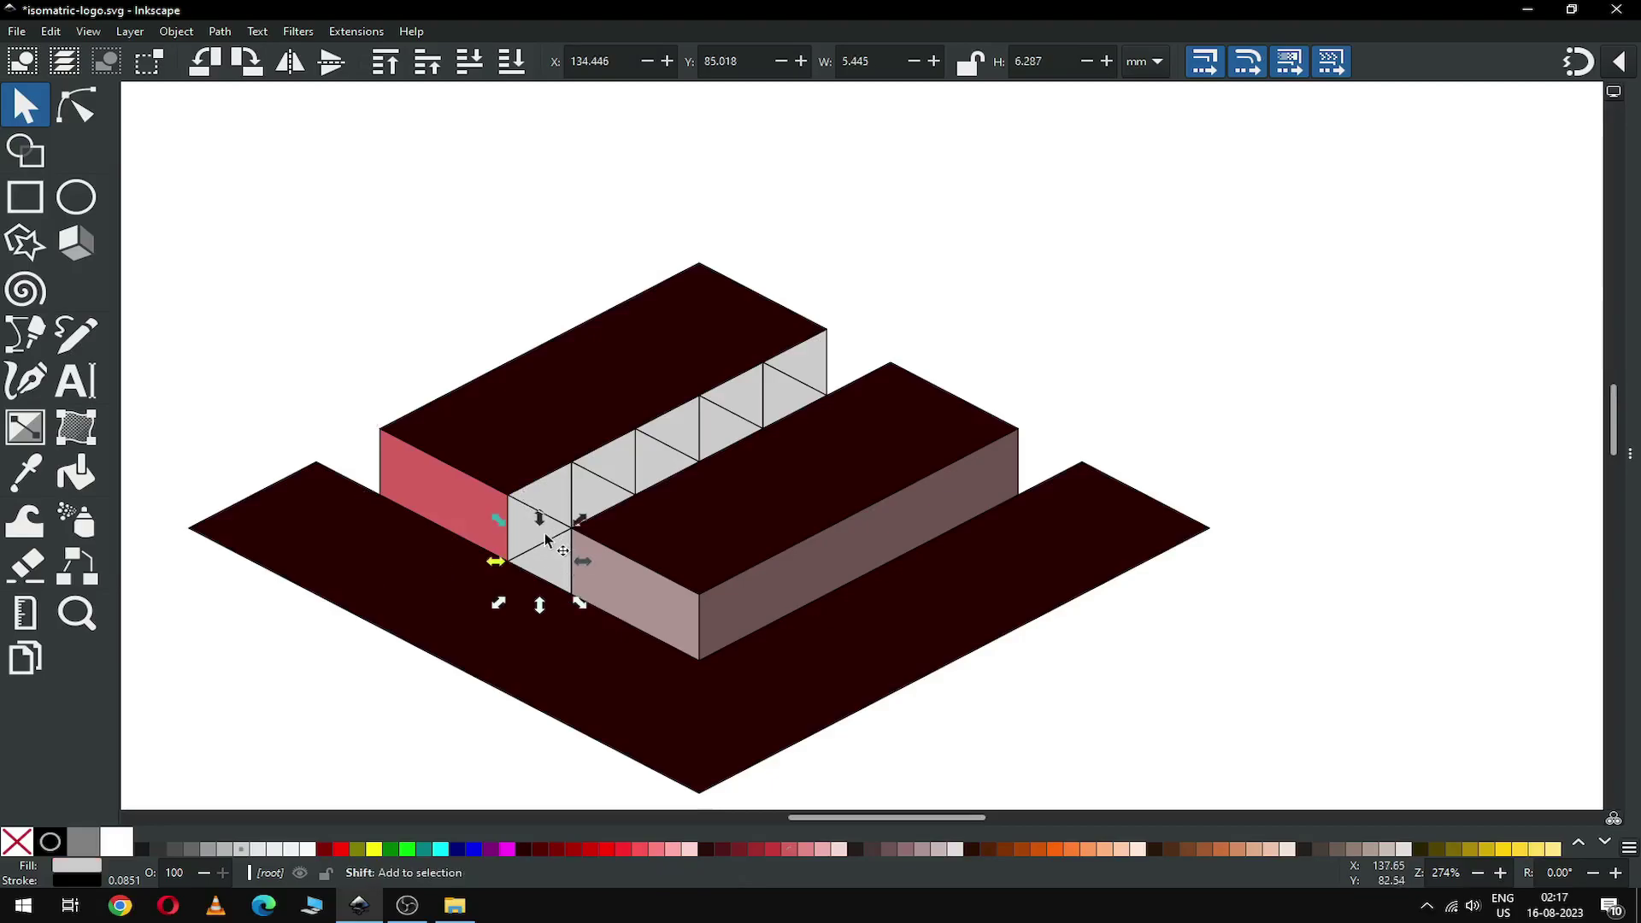
shift+click(538, 506)
shift+click(556, 555)
shift+click(590, 479)
shift+click(611, 452)
shift+click(649, 466)
shift+click(675, 440)
shift+click(721, 427)
shift+click(741, 395)
shift+click(783, 395)
shift+click(805, 367)
click(888, 848)
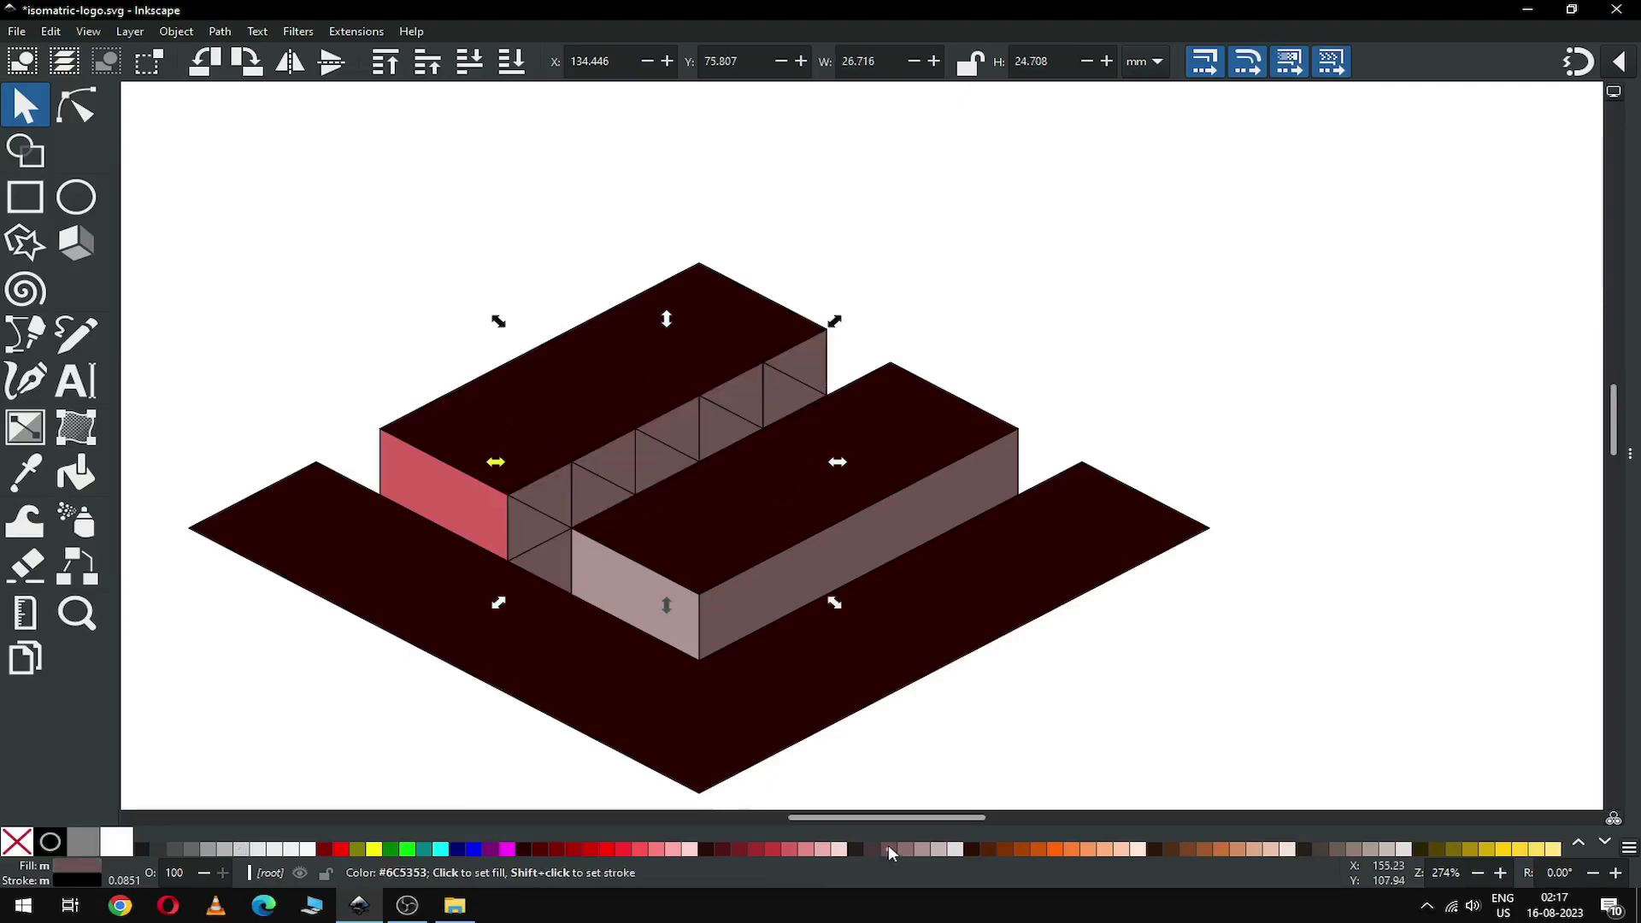
click(227, 34)
click(241, 123)
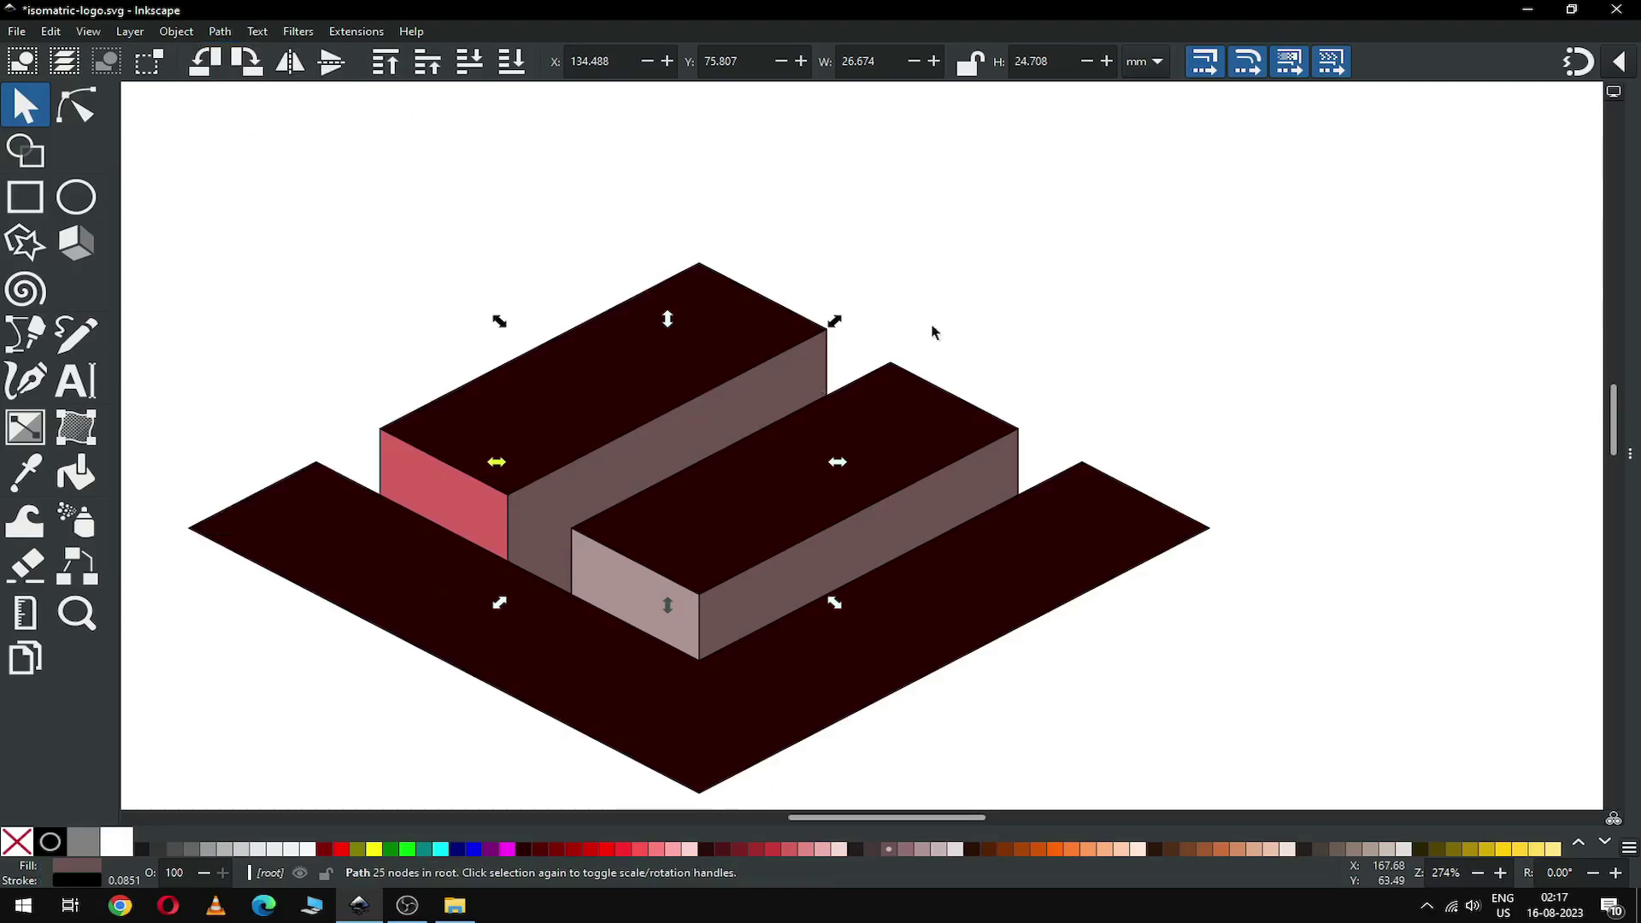
click(1003, 333)
Remove the stroke from all of the logo's shapes and clear the selection
key(minus)
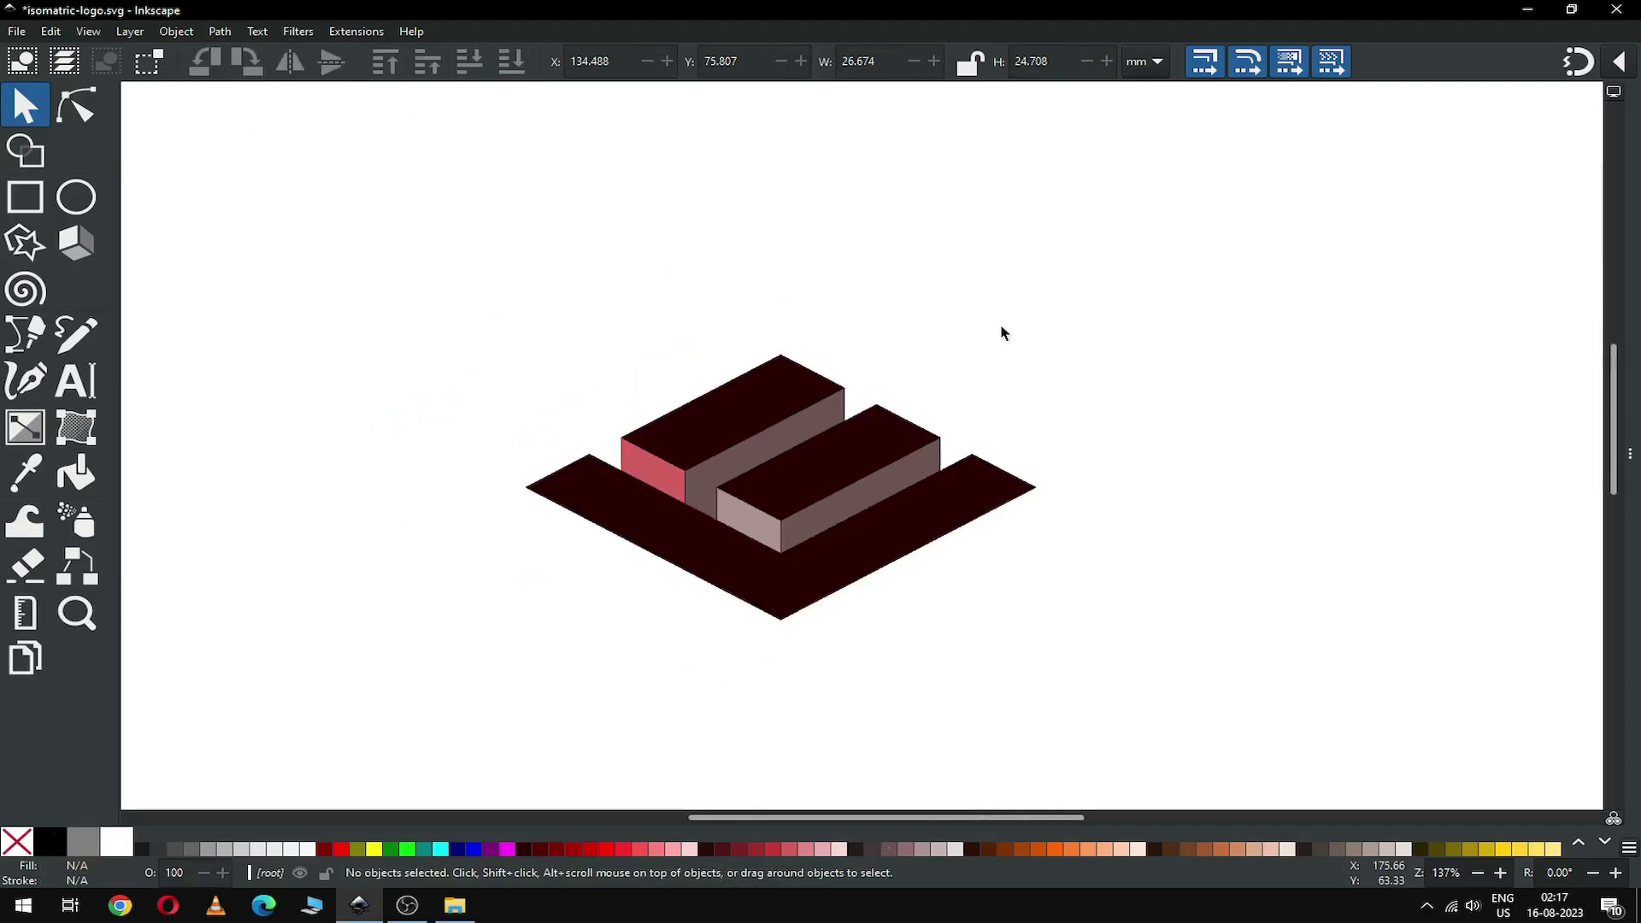
mouse_move(451, 297)
mouse_down()
mouse_move(1117, 608)
mouse_move(1128, 700)
mouse_move(1074, 643)
mouse_up()
shift+click(16, 842)
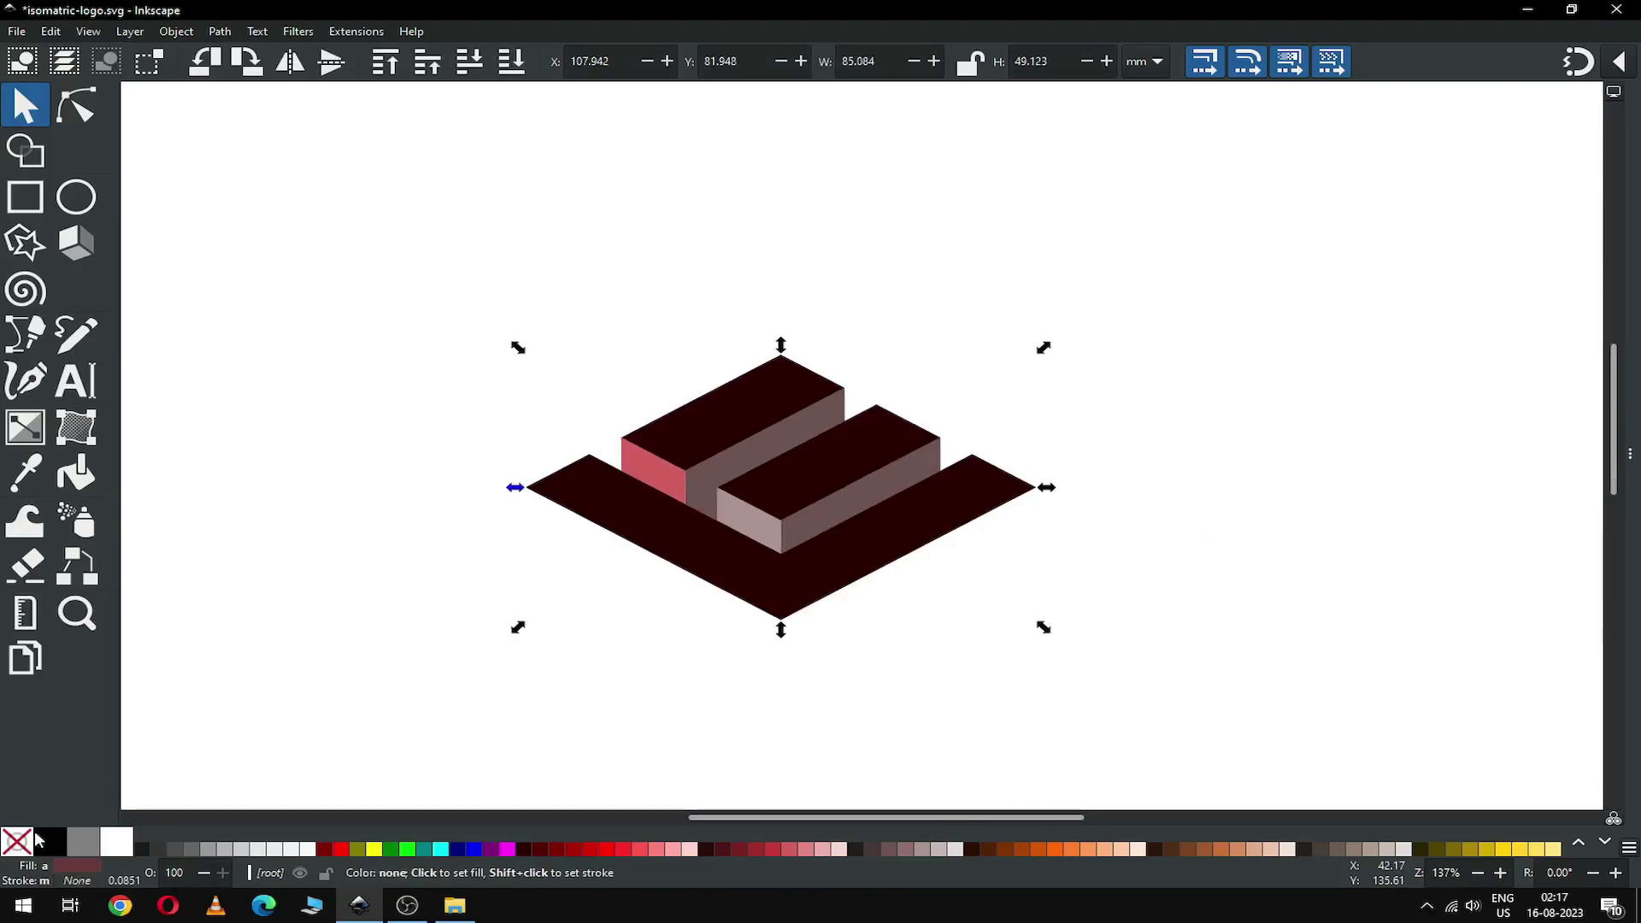
click(627, 664)
Examine the edges between the logo's faces up close and save the document
key(z)
drag(632, 435, 738, 539)
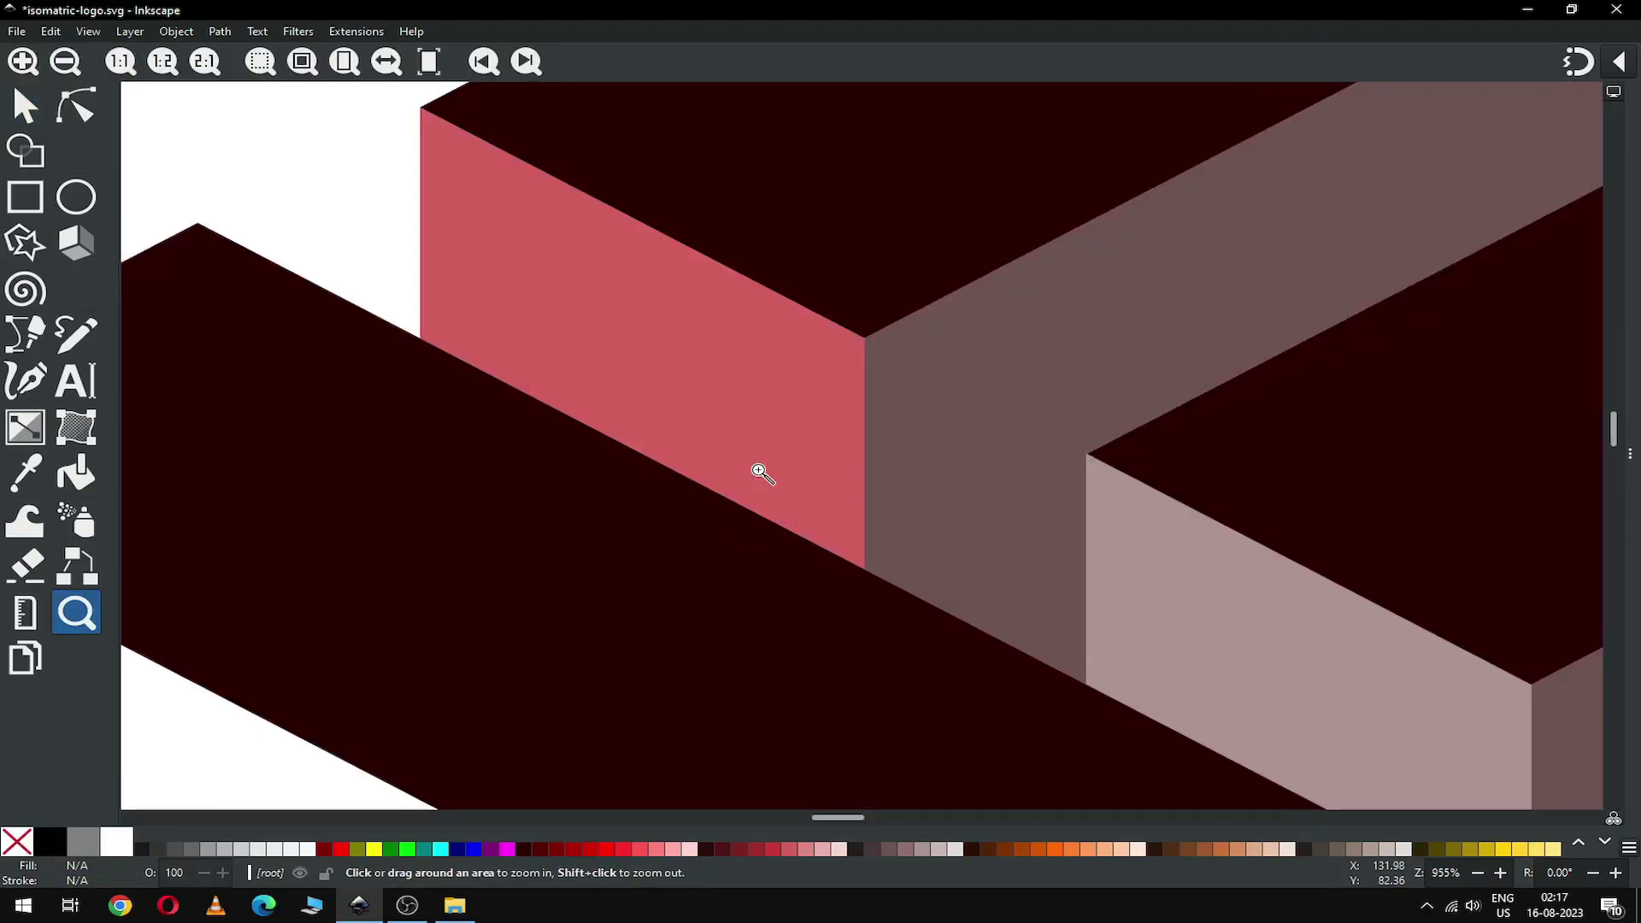
scroll(760, 470, down, 7)
drag(695, 306, 1401, 722)
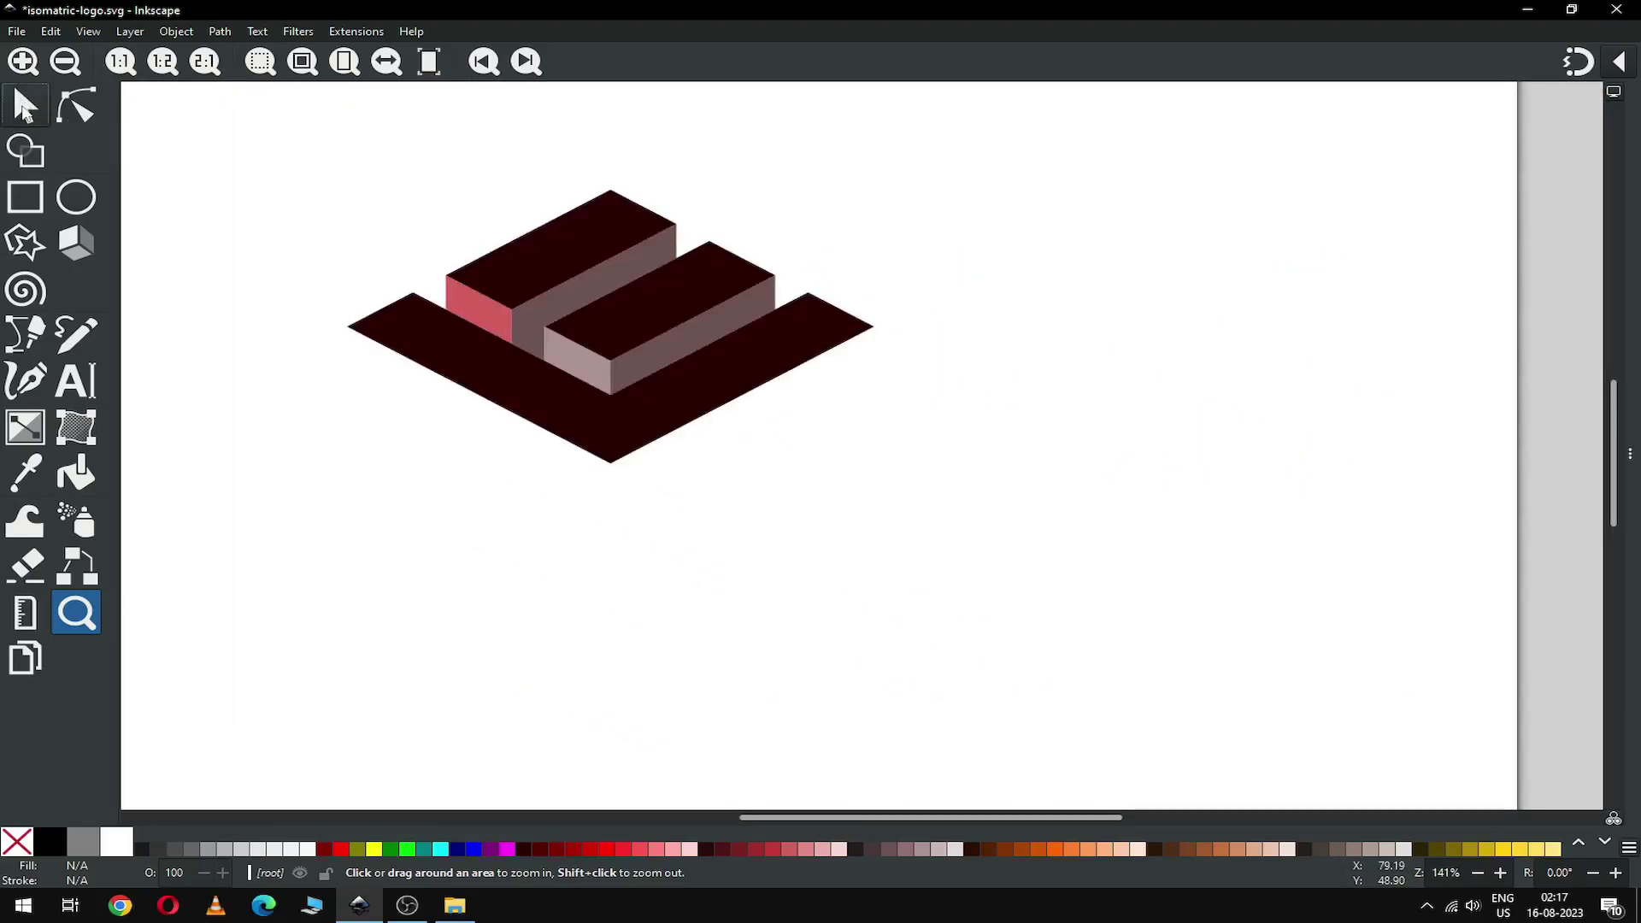
key(s)
key(ctrl+s)
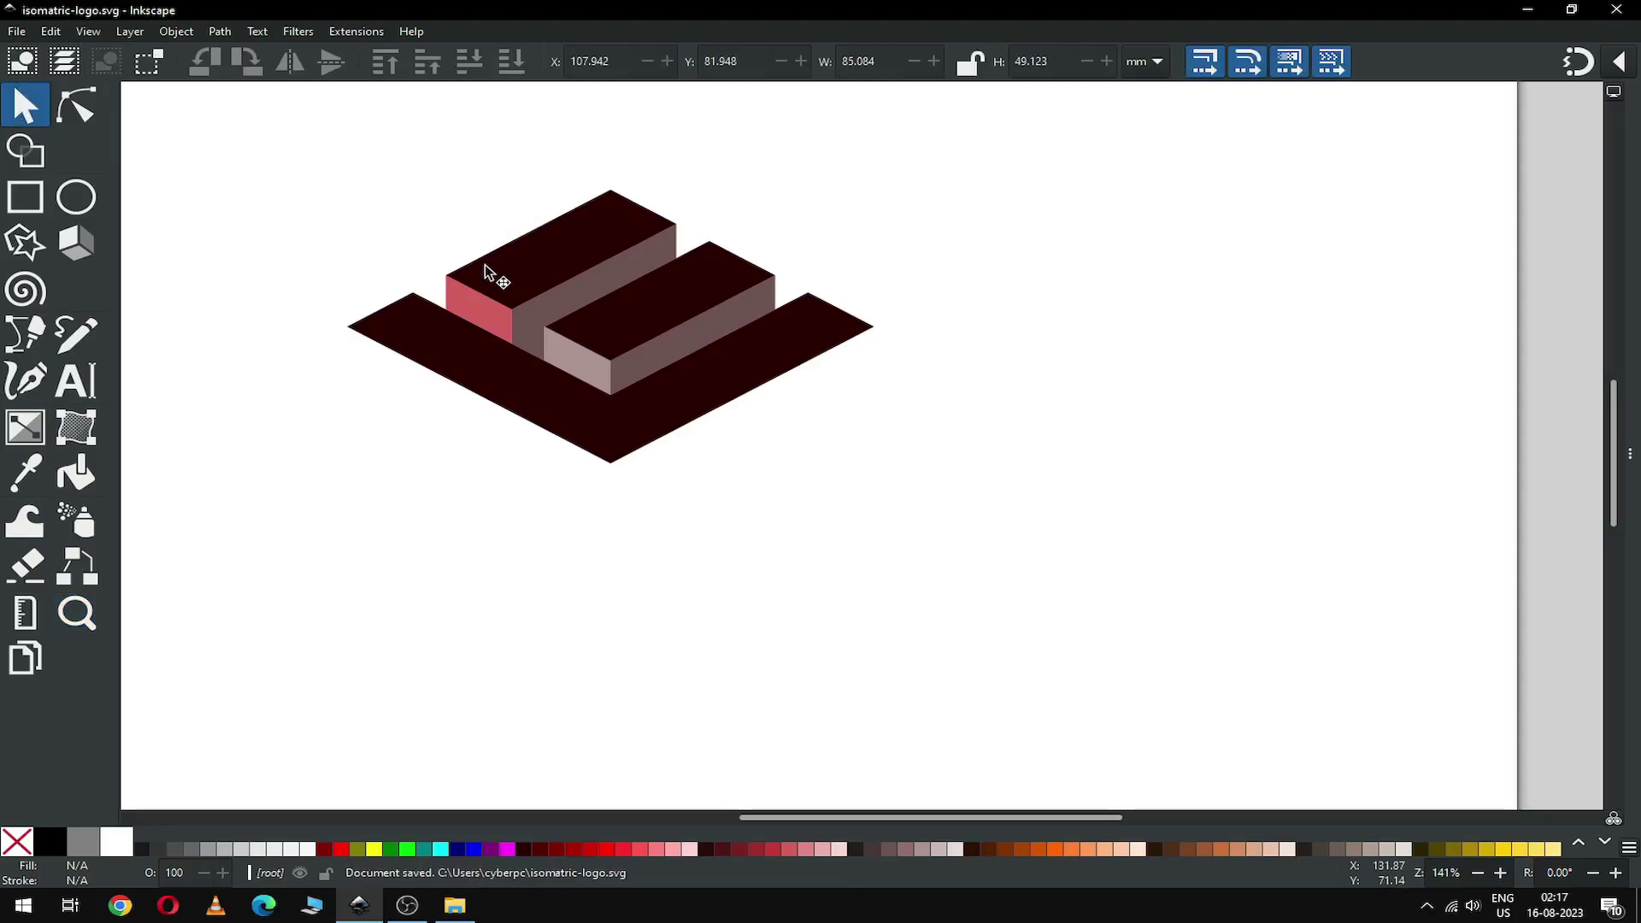
Select the two bars' dark top faces and the V-shaped base, and unite them into one path
double_click(532, 267)
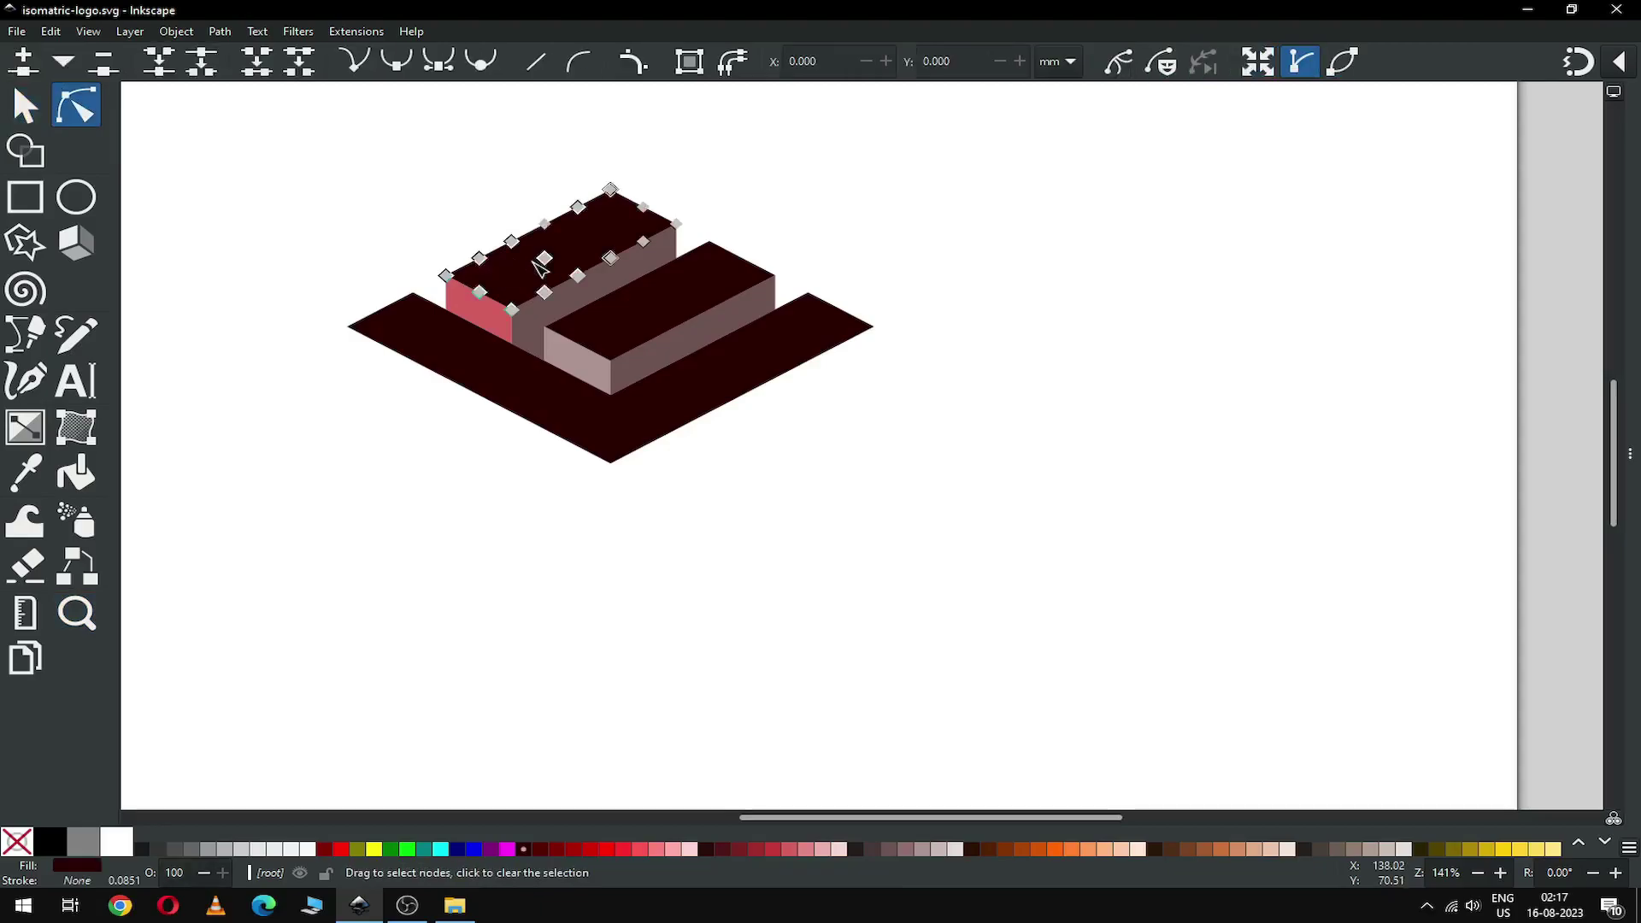
click(24, 106)
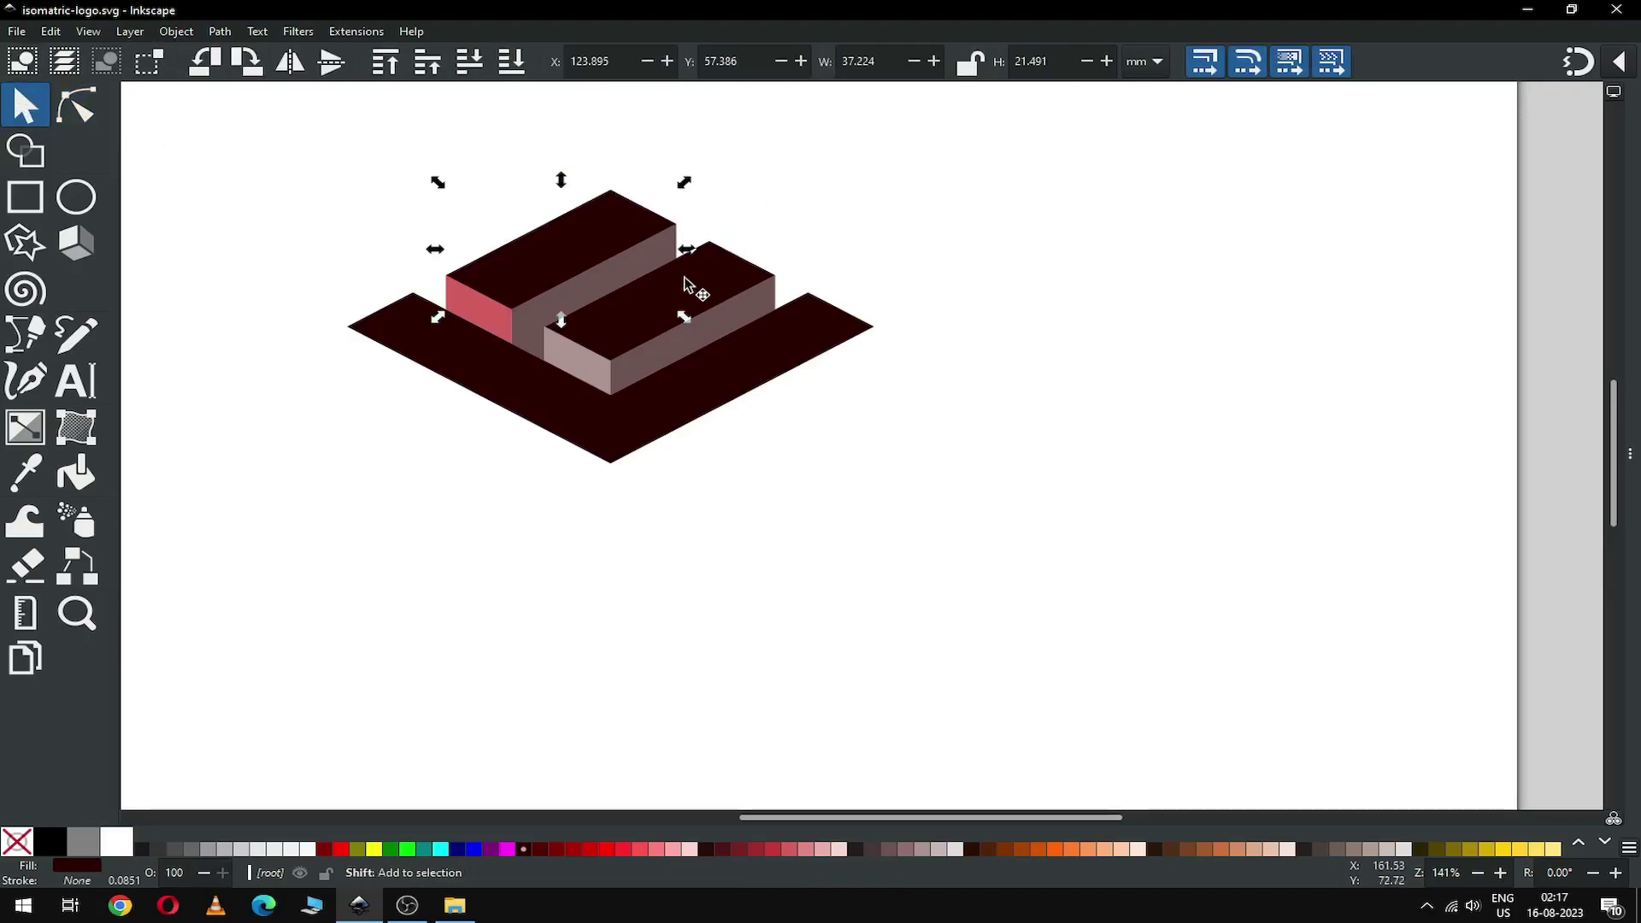
shift+click(707, 286)
shift+click(686, 390)
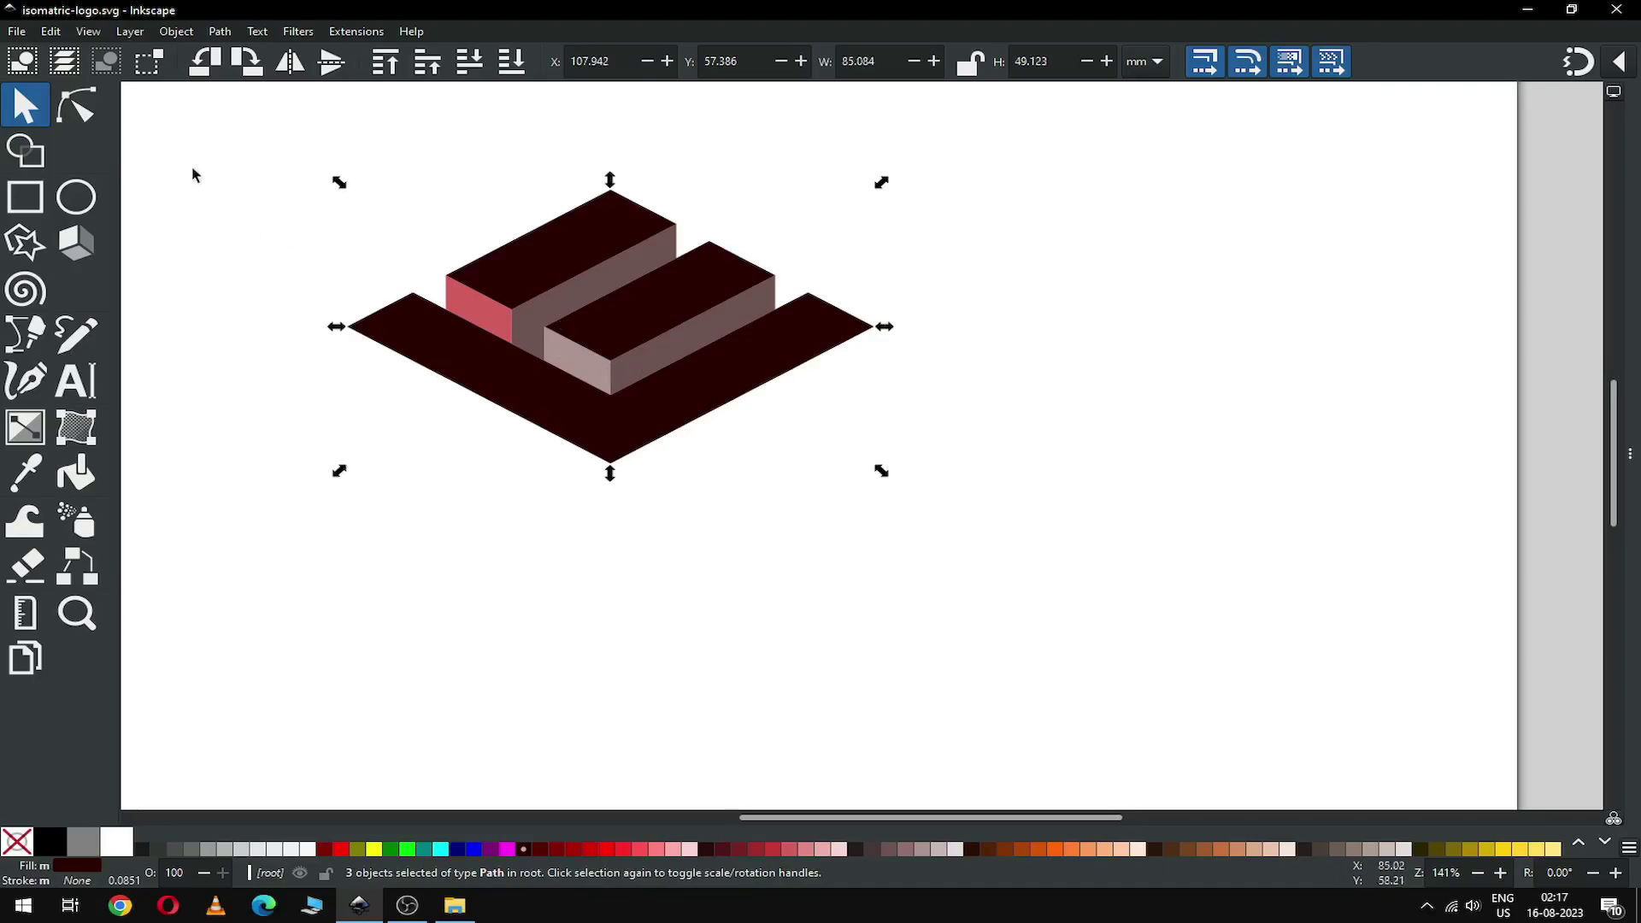
click(219, 31)
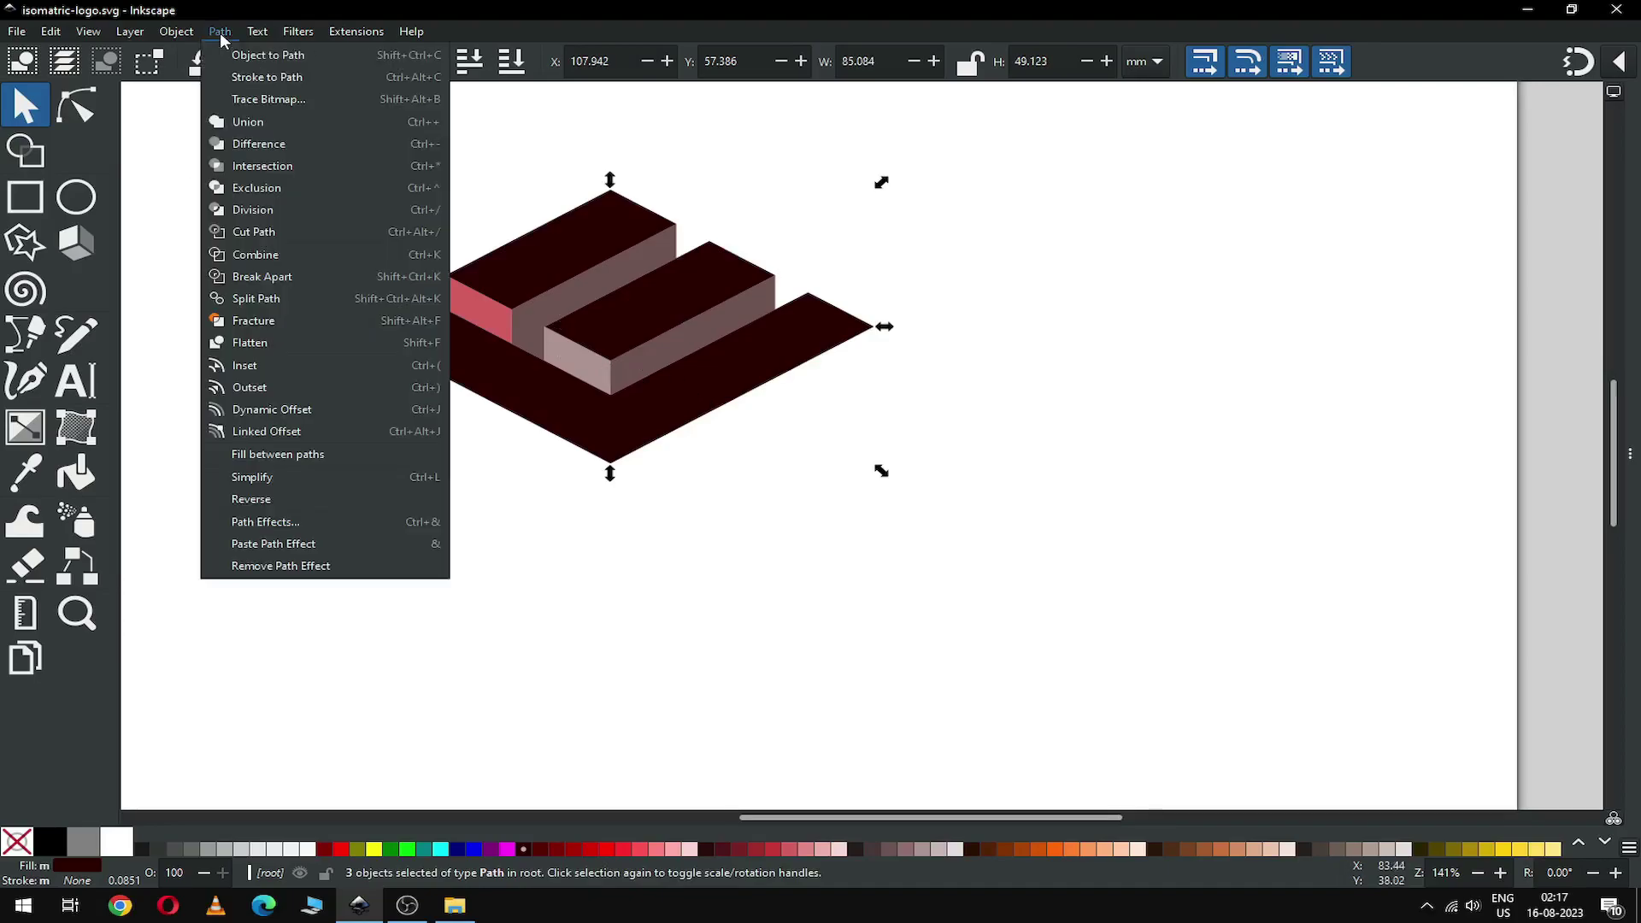
click(233, 123)
click(1122, 282)
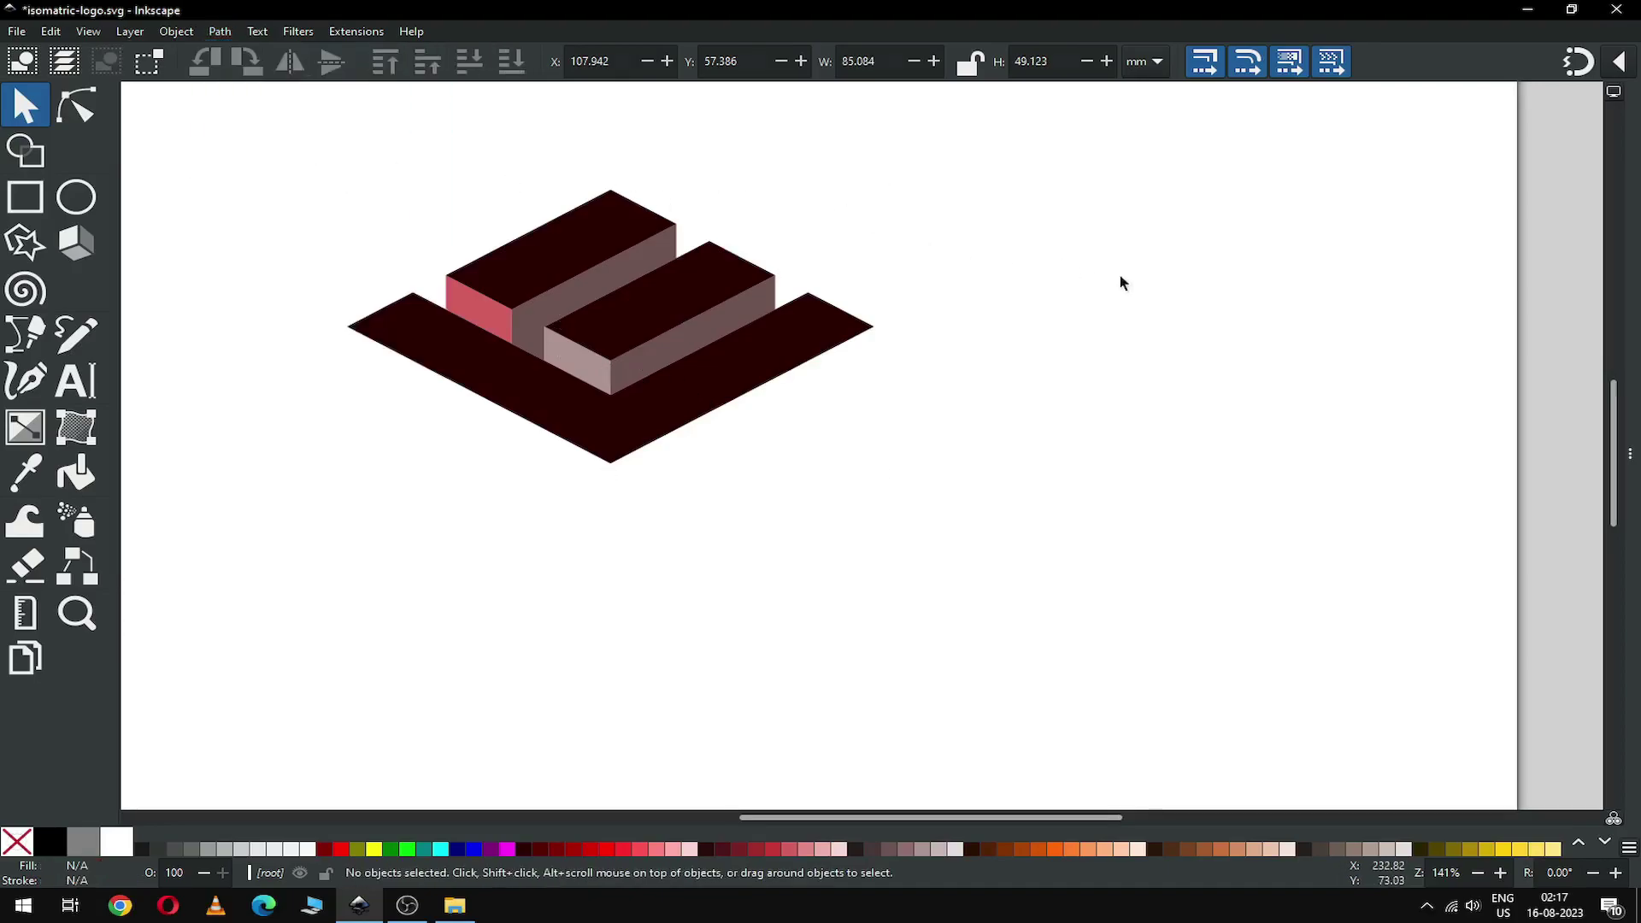
Unite the two bars' #6C5353 long side faces into one path and clear the selection
click(731, 322)
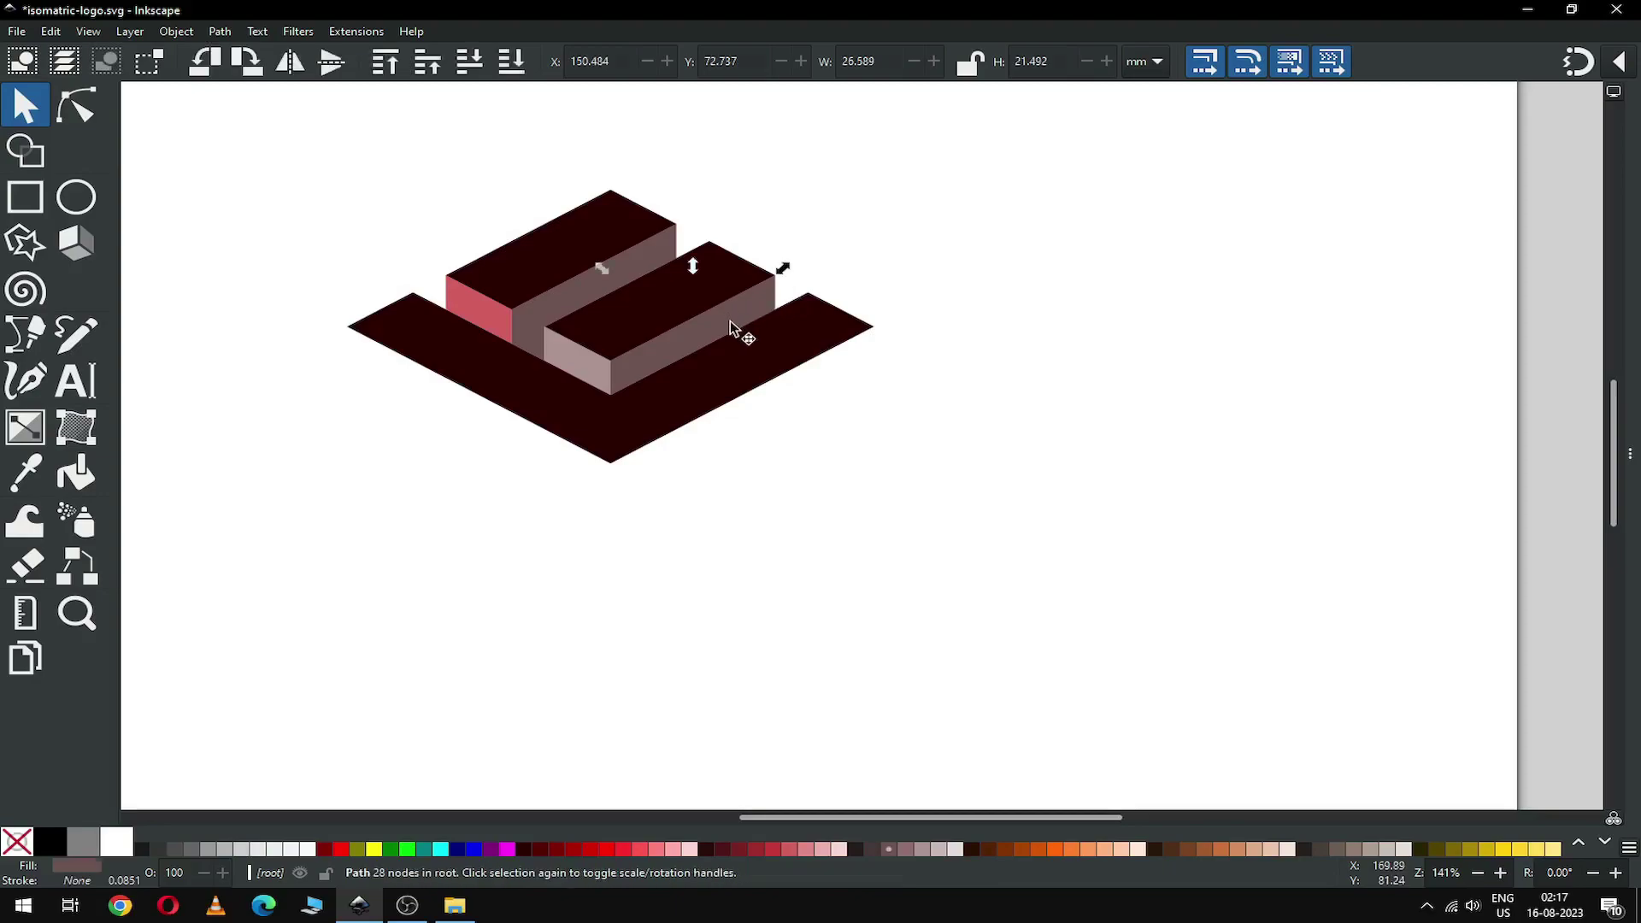
shift+click(567, 305)
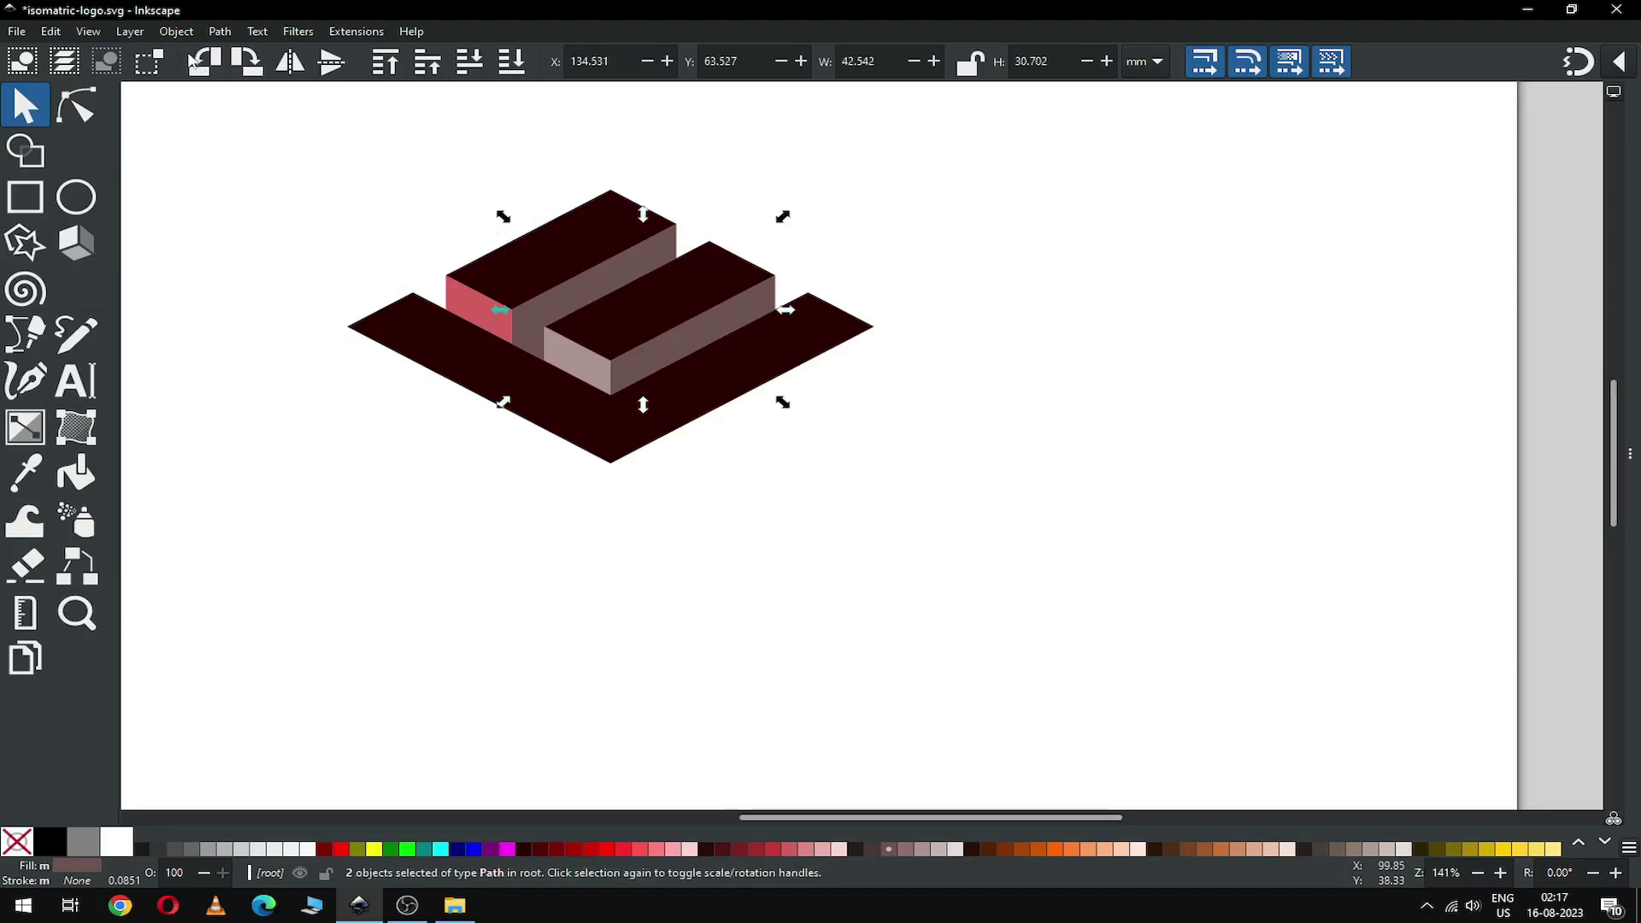
click(220, 31)
click(248, 120)
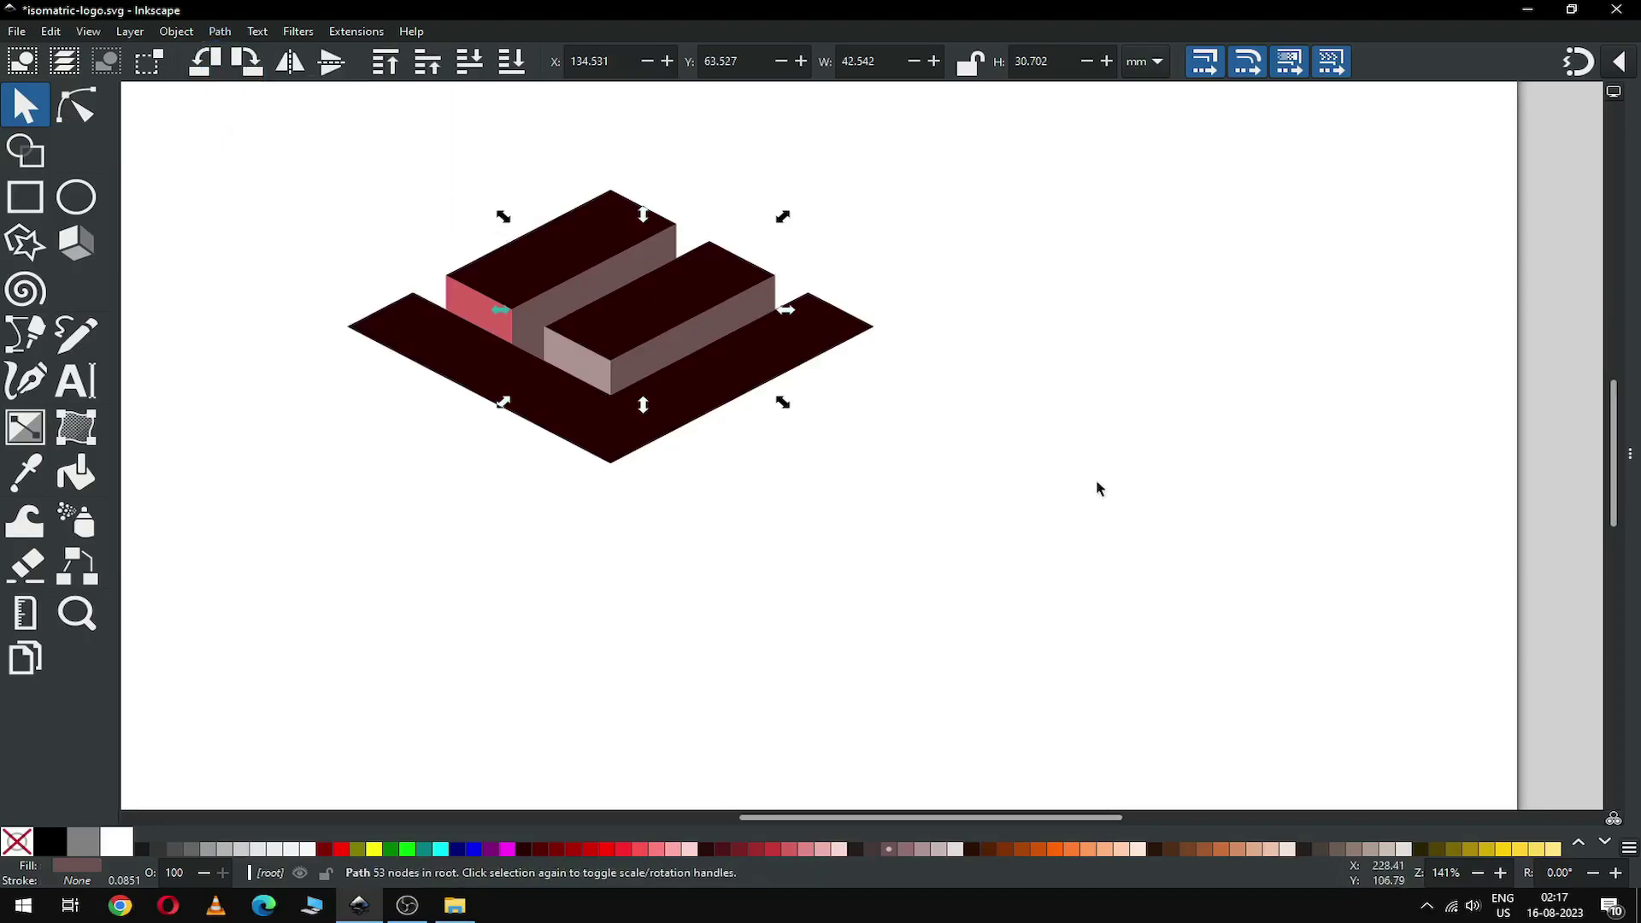
click(1115, 490)
Unite the two bars' short end faces into one pinkish-red path and save the document
click(553, 358)
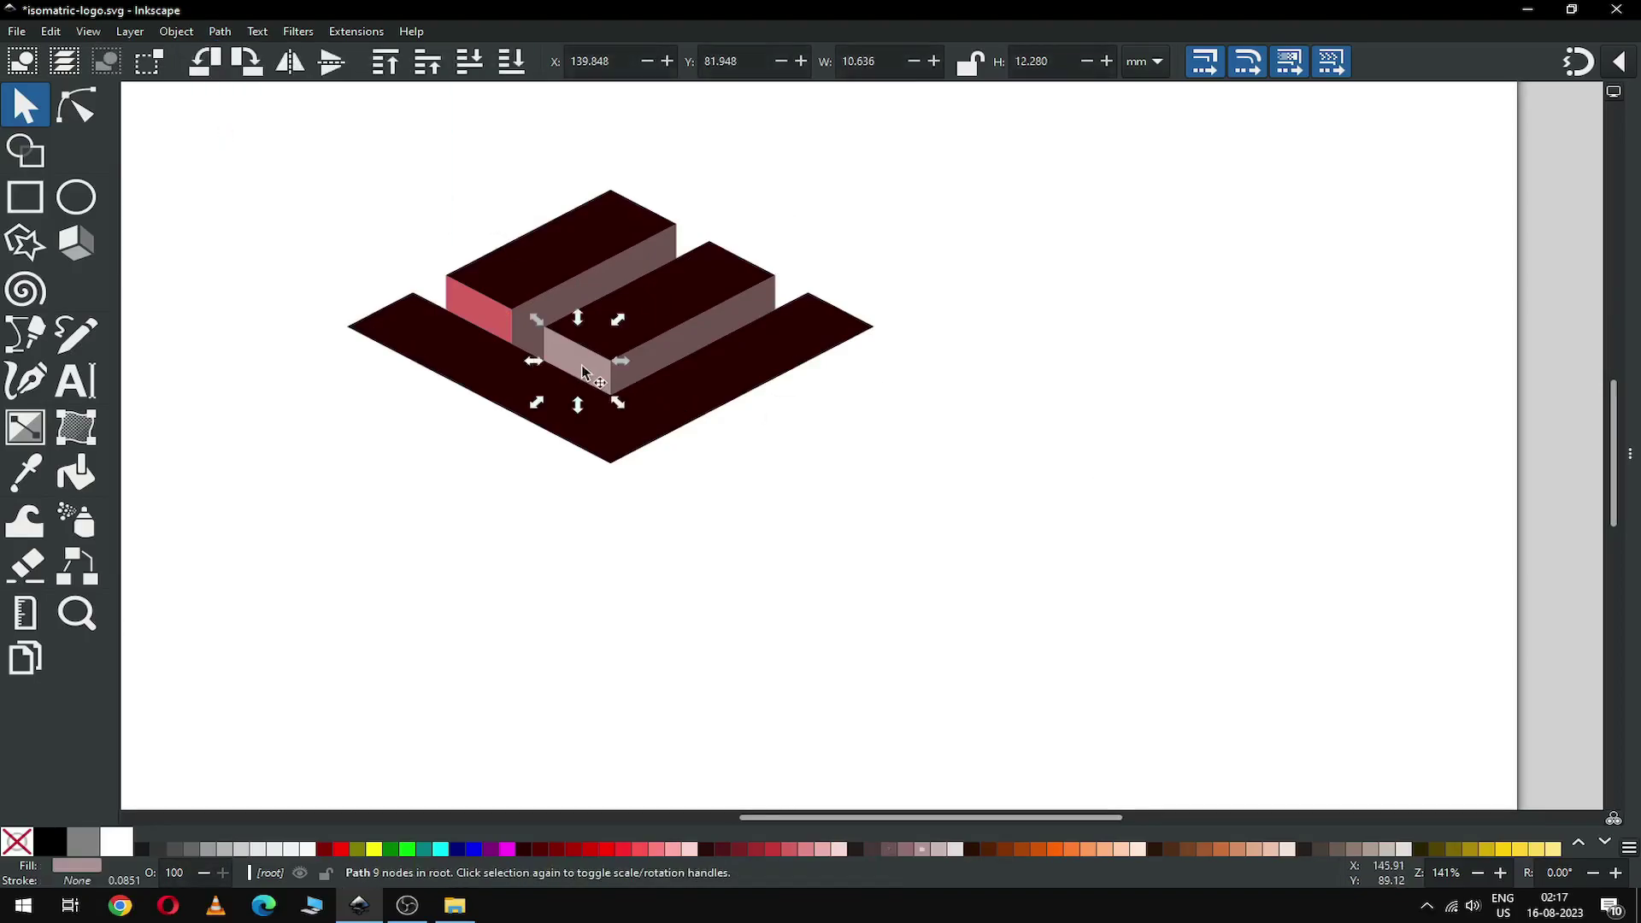
shift+click(500, 318)
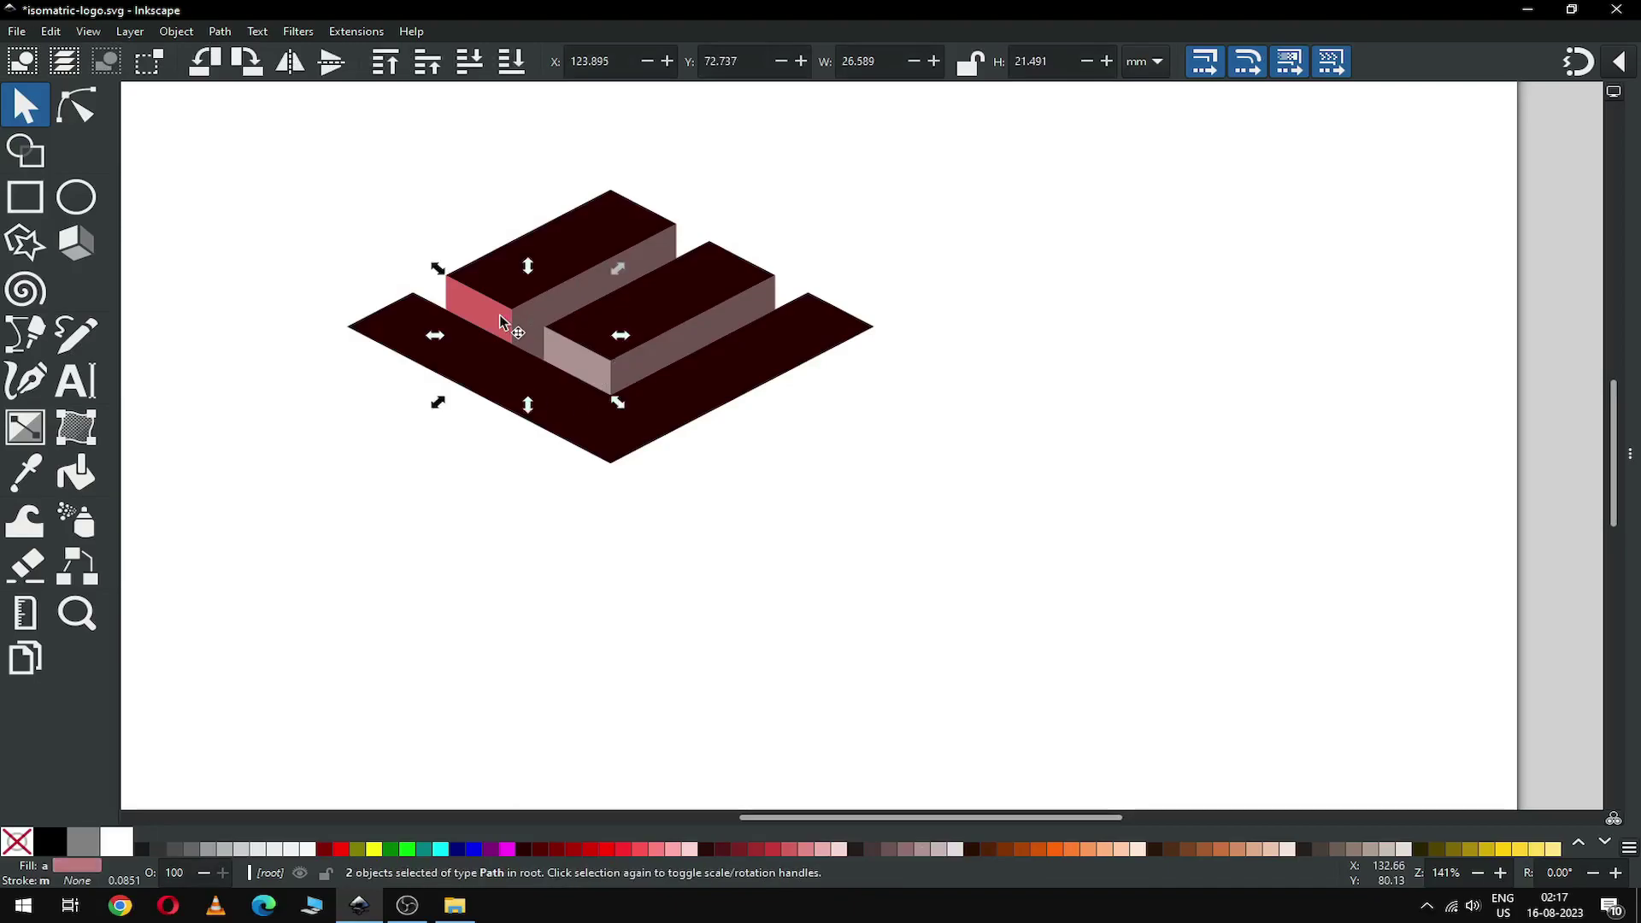
click(219, 31)
click(238, 122)
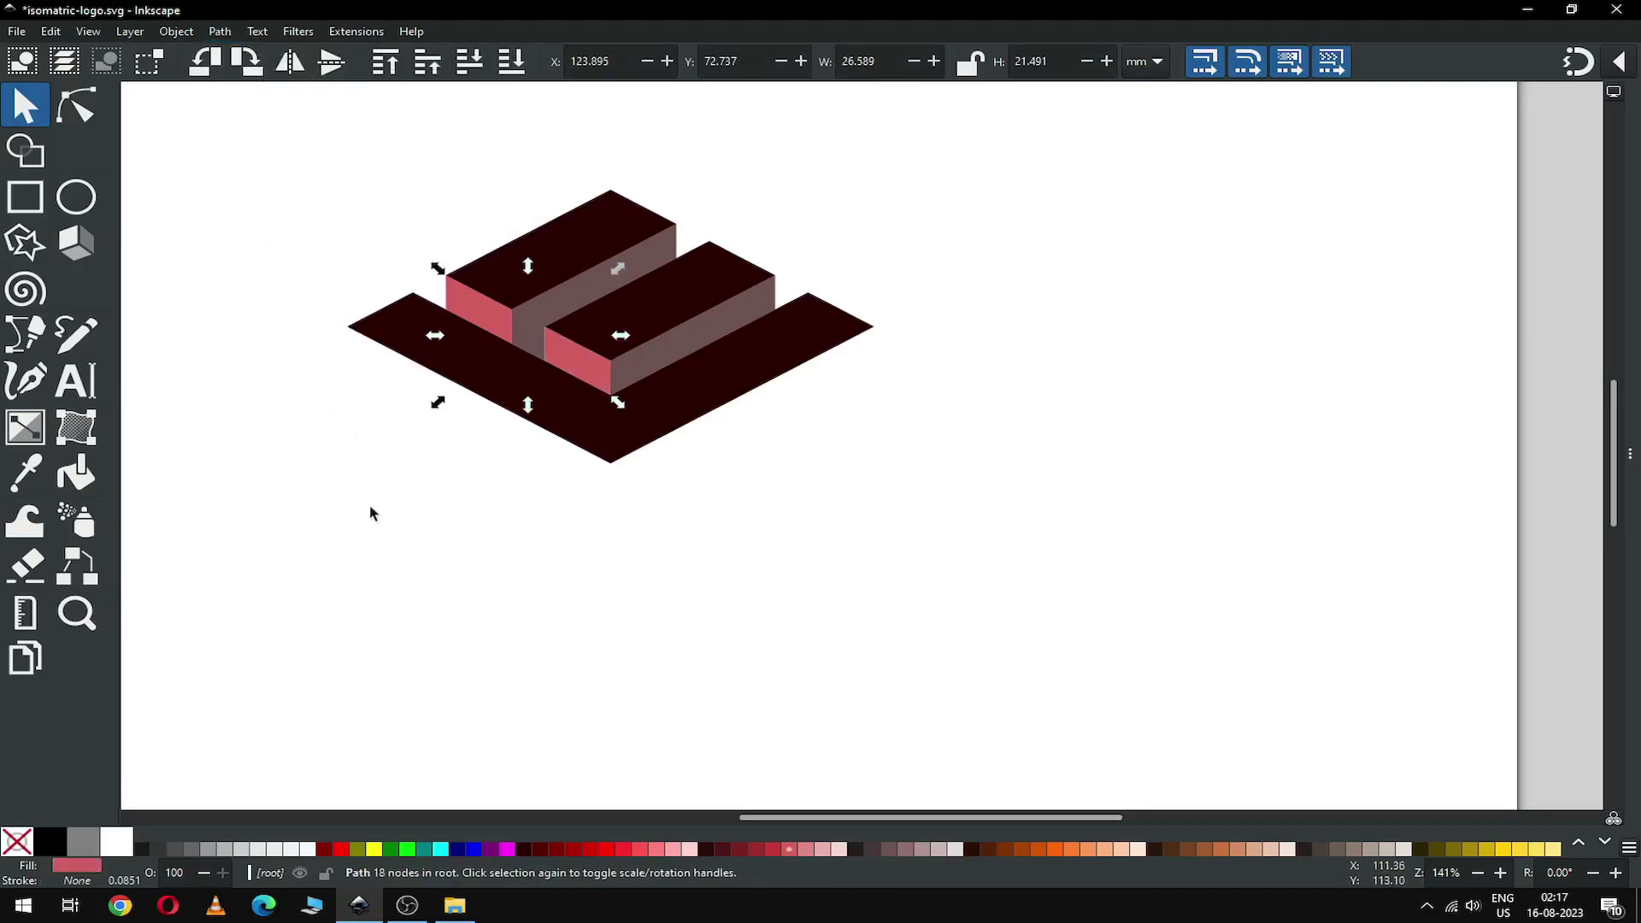
key(ctrl+s)
Select the three paths of the whole logo and group them
key(minus)
key(minus)
drag(535, 274, 991, 513)
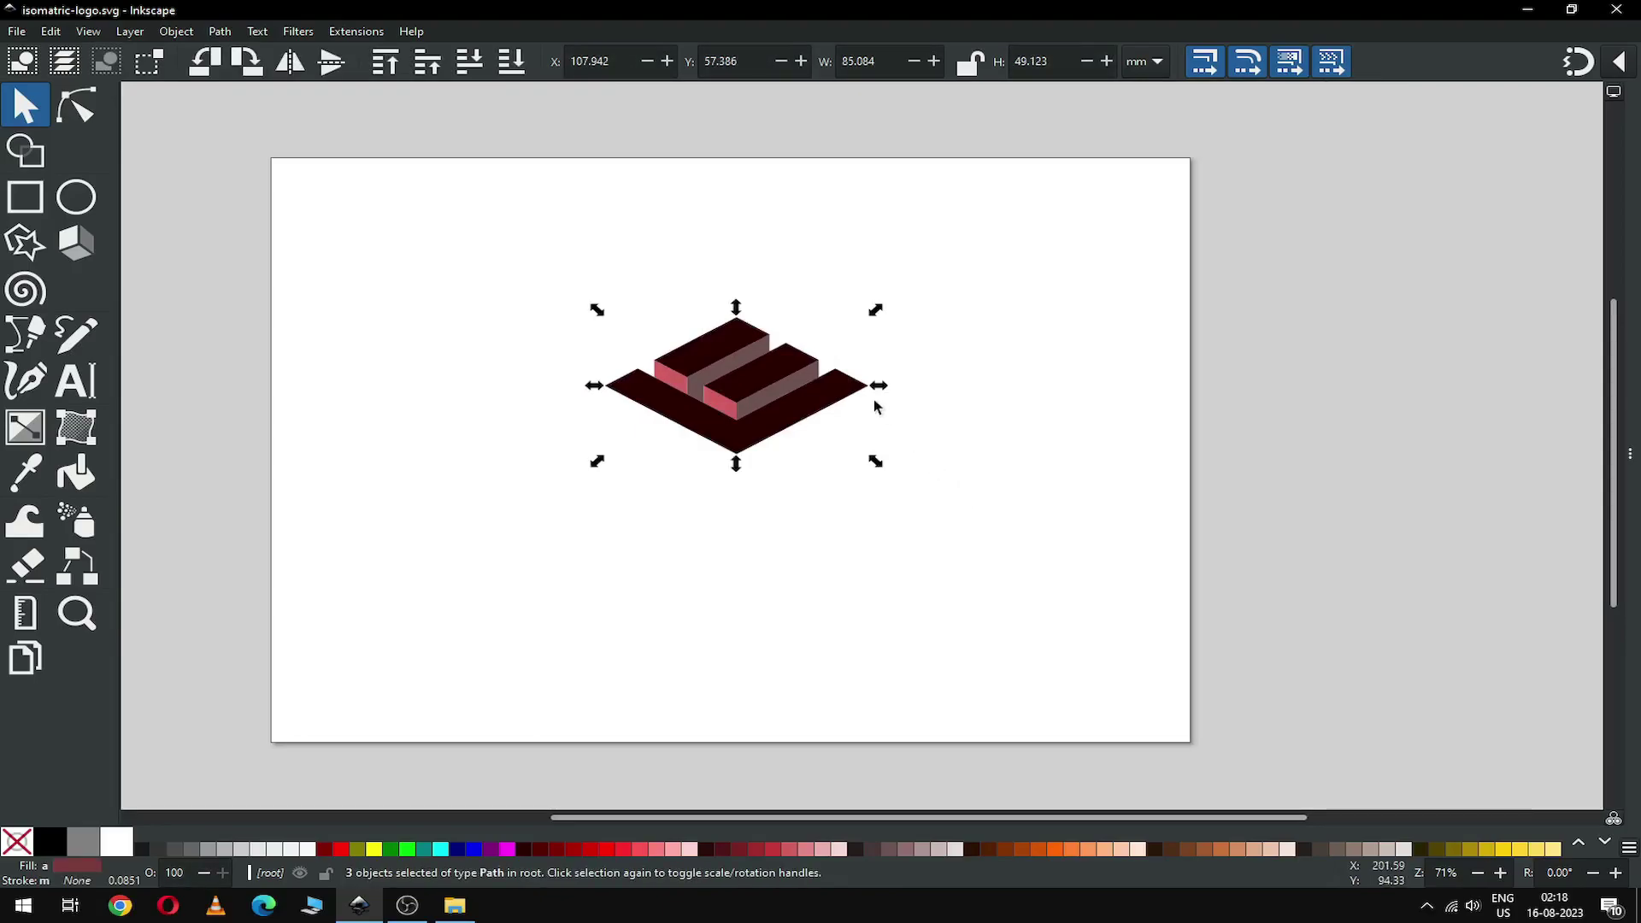
right_click(803, 408)
click(849, 683)
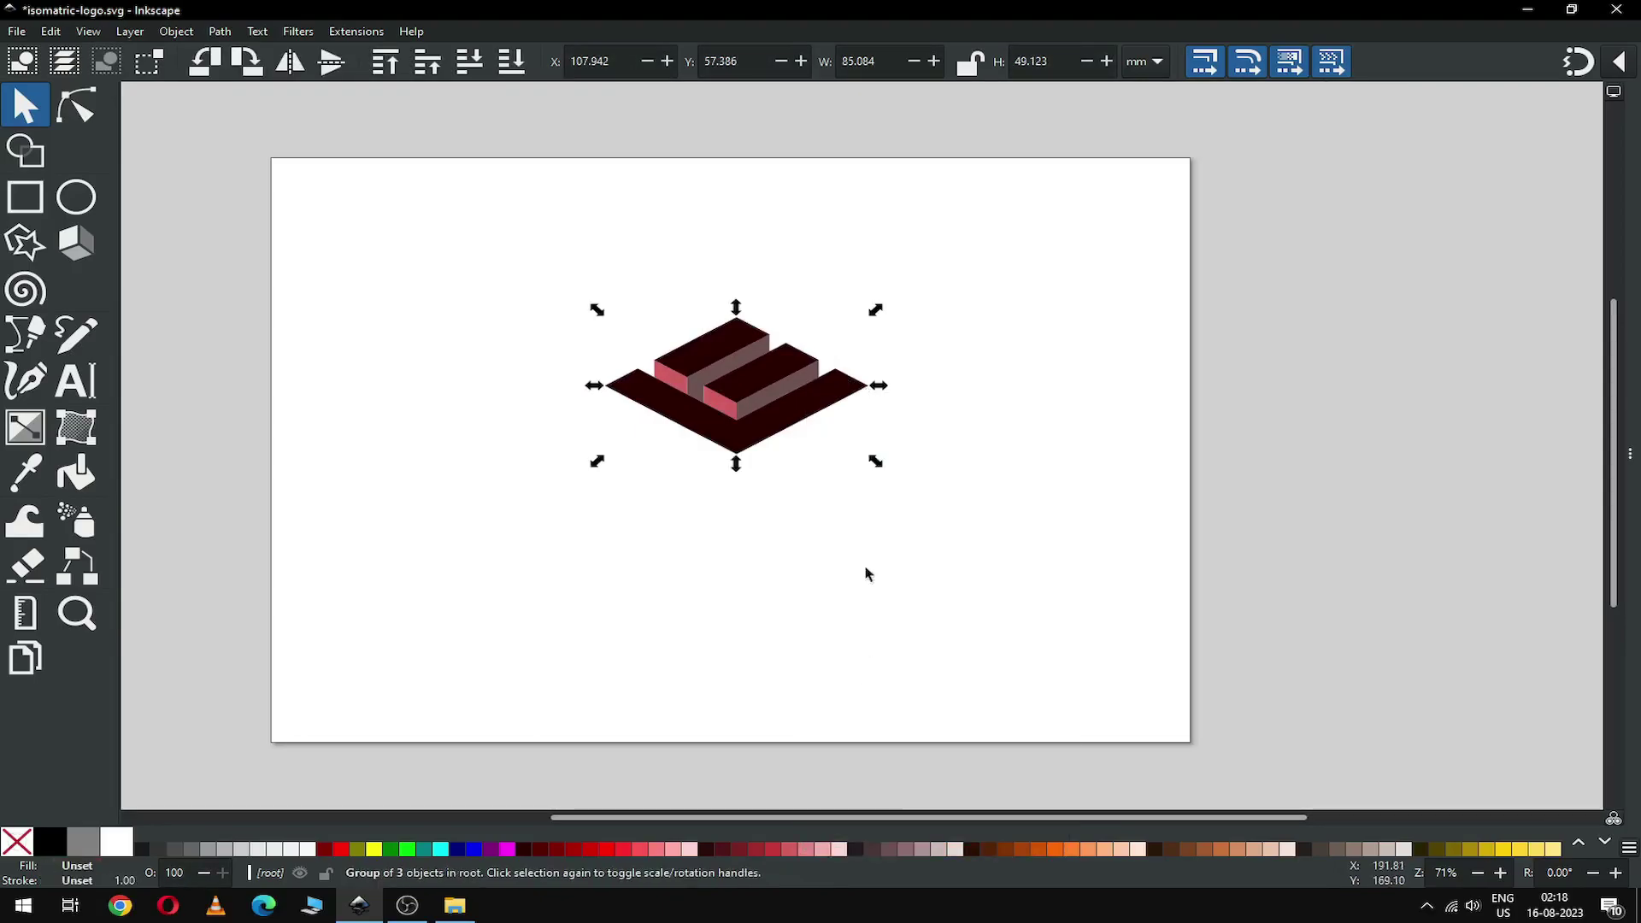
Duplicate the logo group and place the copy below and left of the original, at about X 37.3, Y 87.7 mm
right_click(762, 421)
click(816, 497)
drag(788, 409, 550, 501)
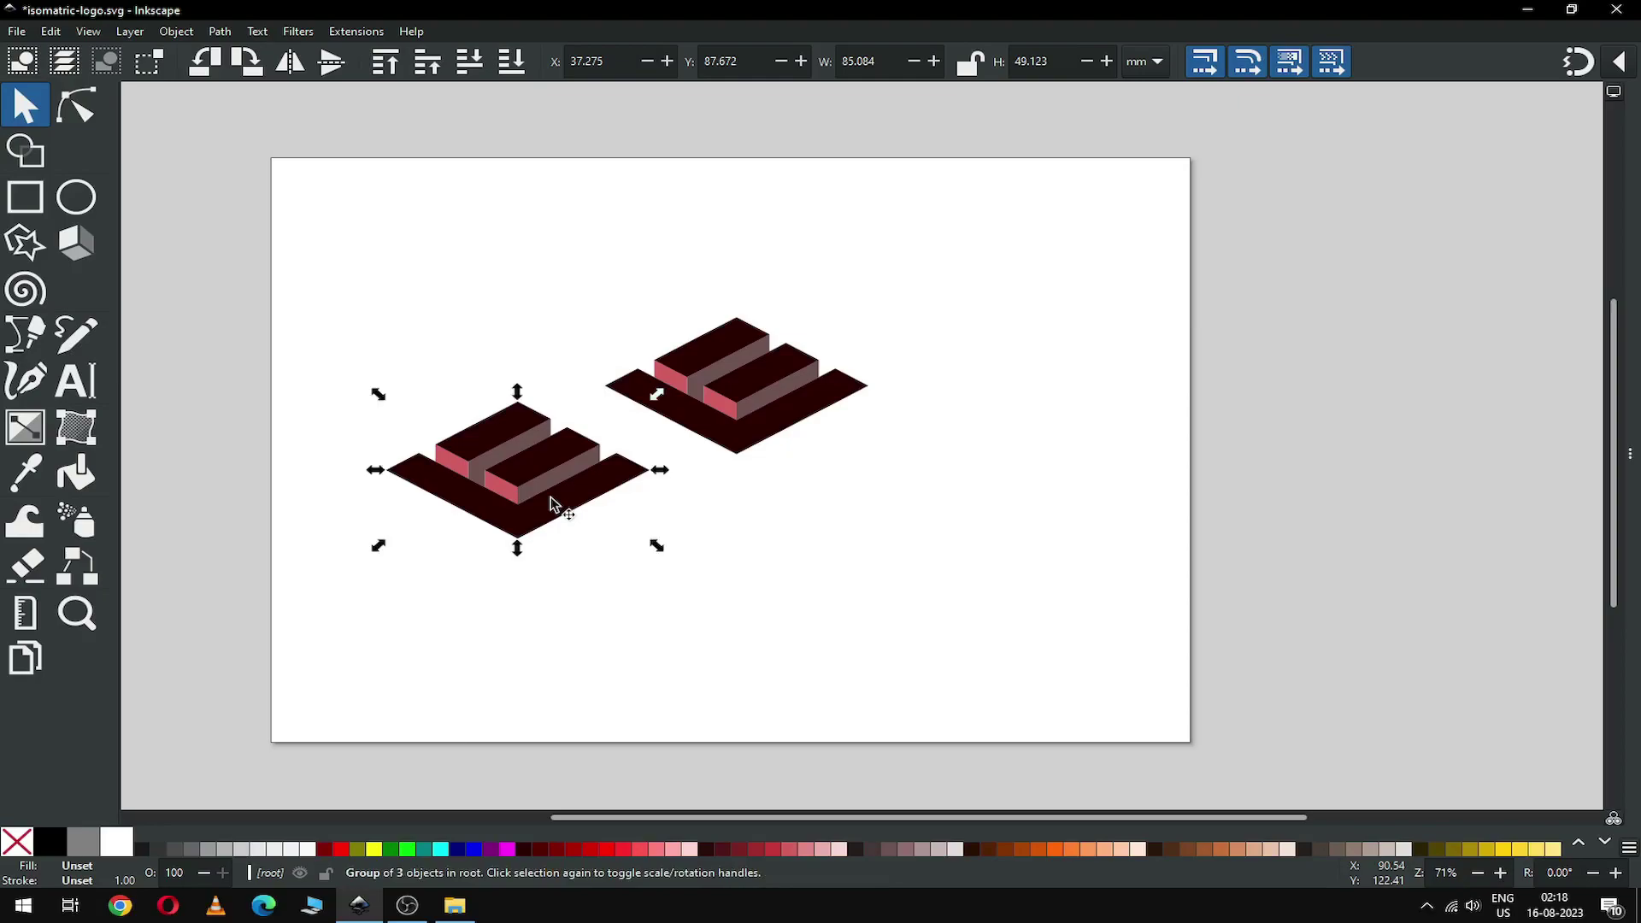
Rotate the logo copy into a left cube face and place it beneath the original's lower-left edge, at about X 107.1, Y 83.3 mm
click(550, 504)
drag(656, 394, 406, 395)
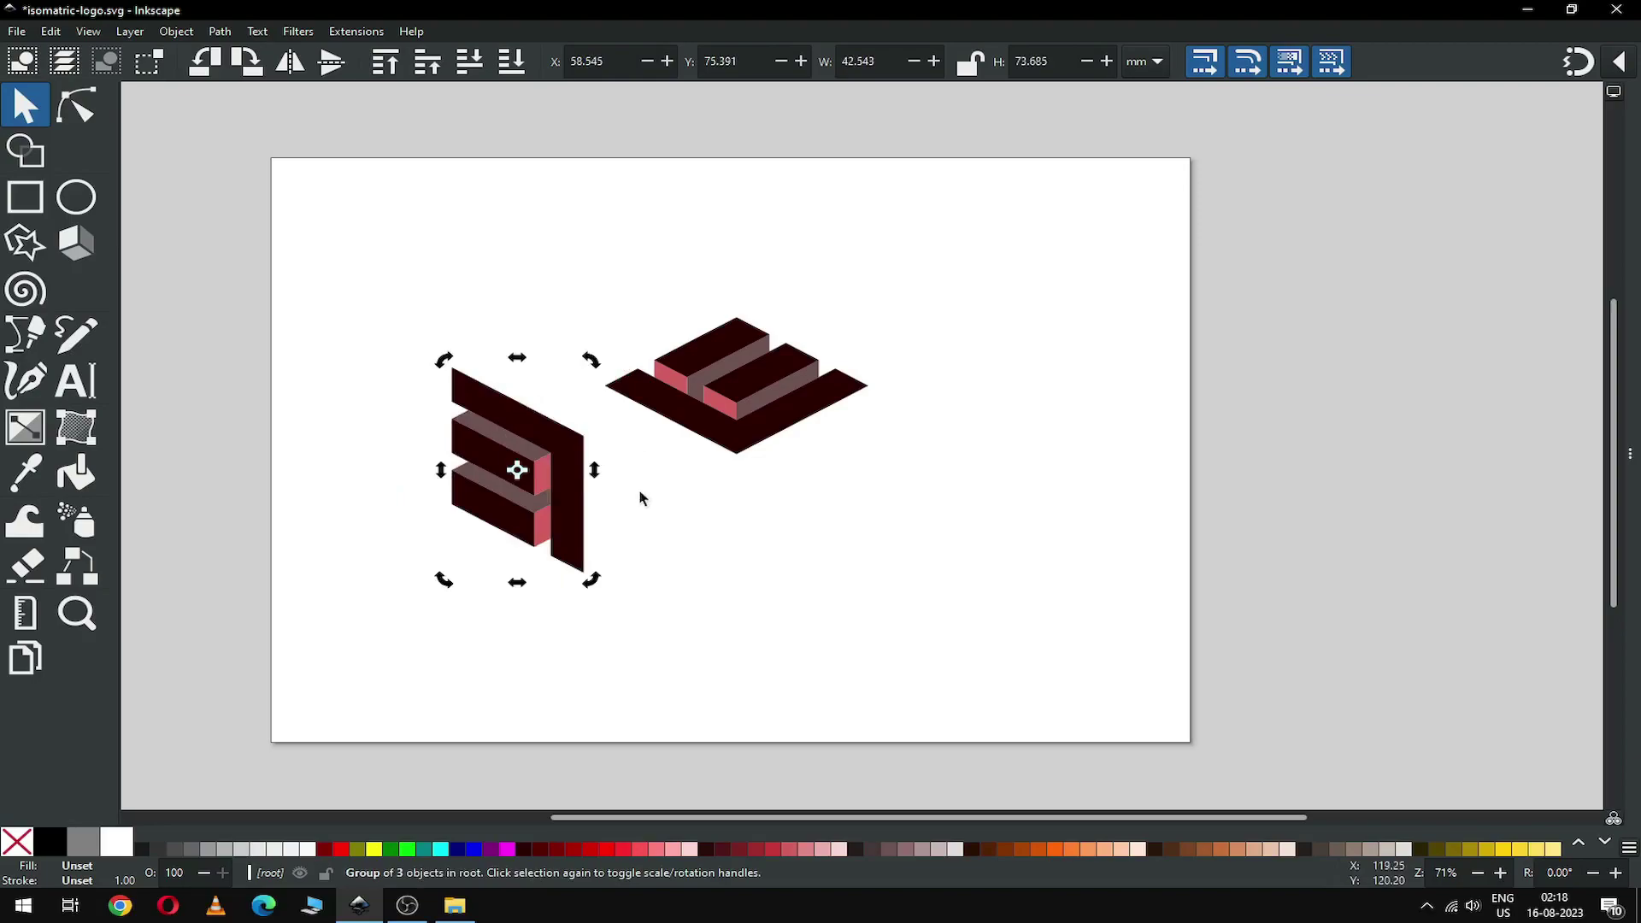
click(485, 411)
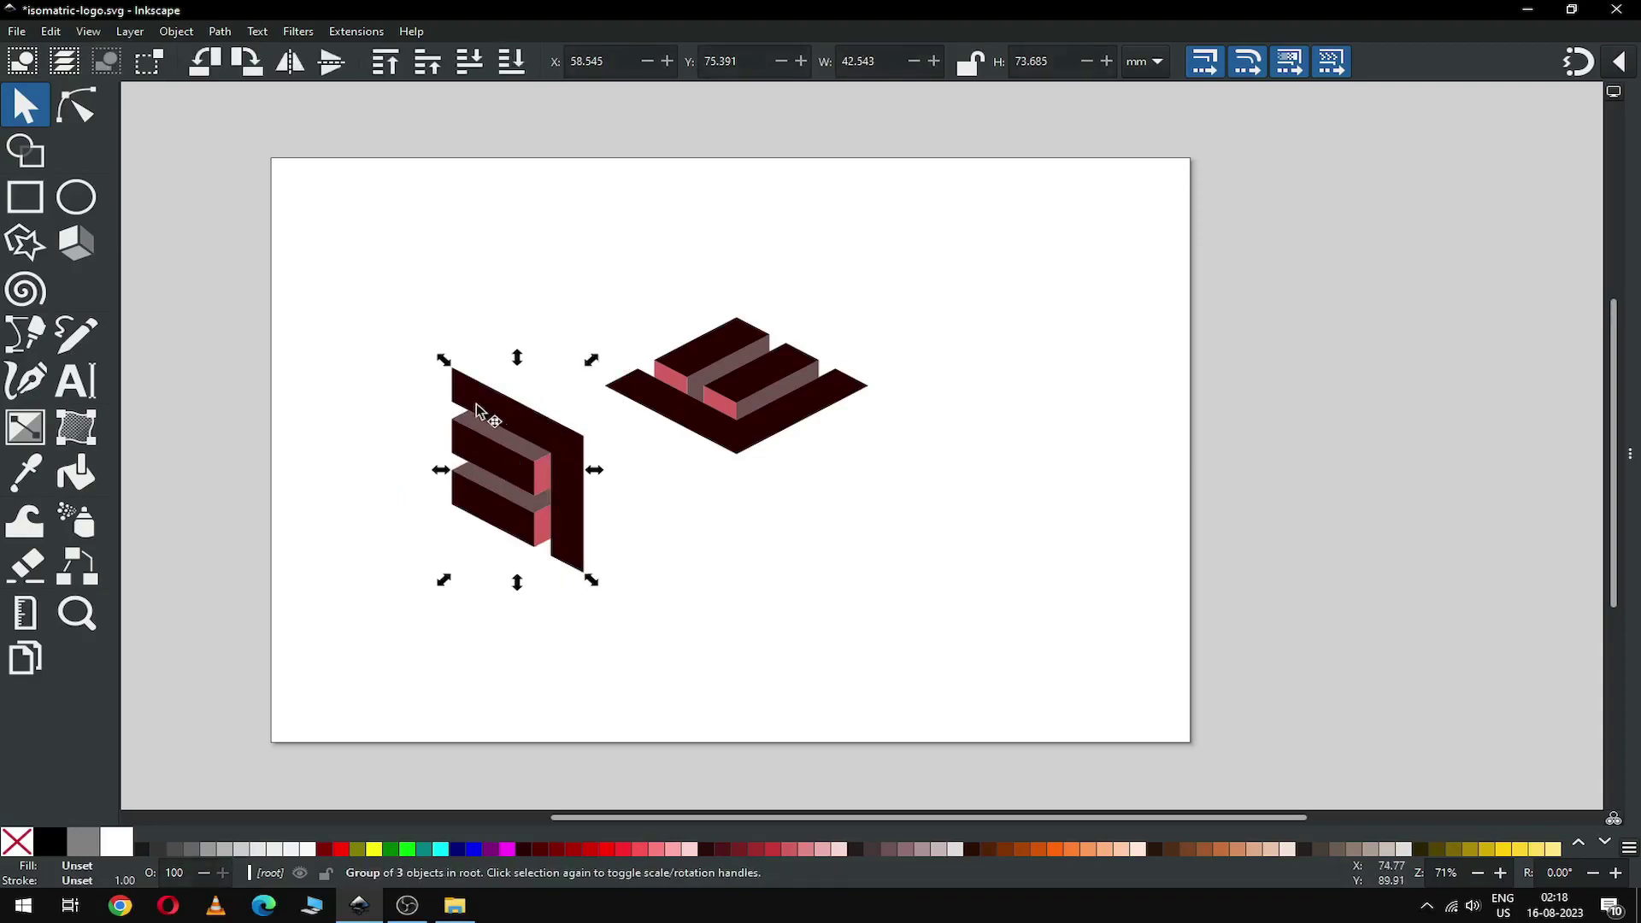
drag(484, 411, 612, 417)
drag(614, 417, 615, 417)
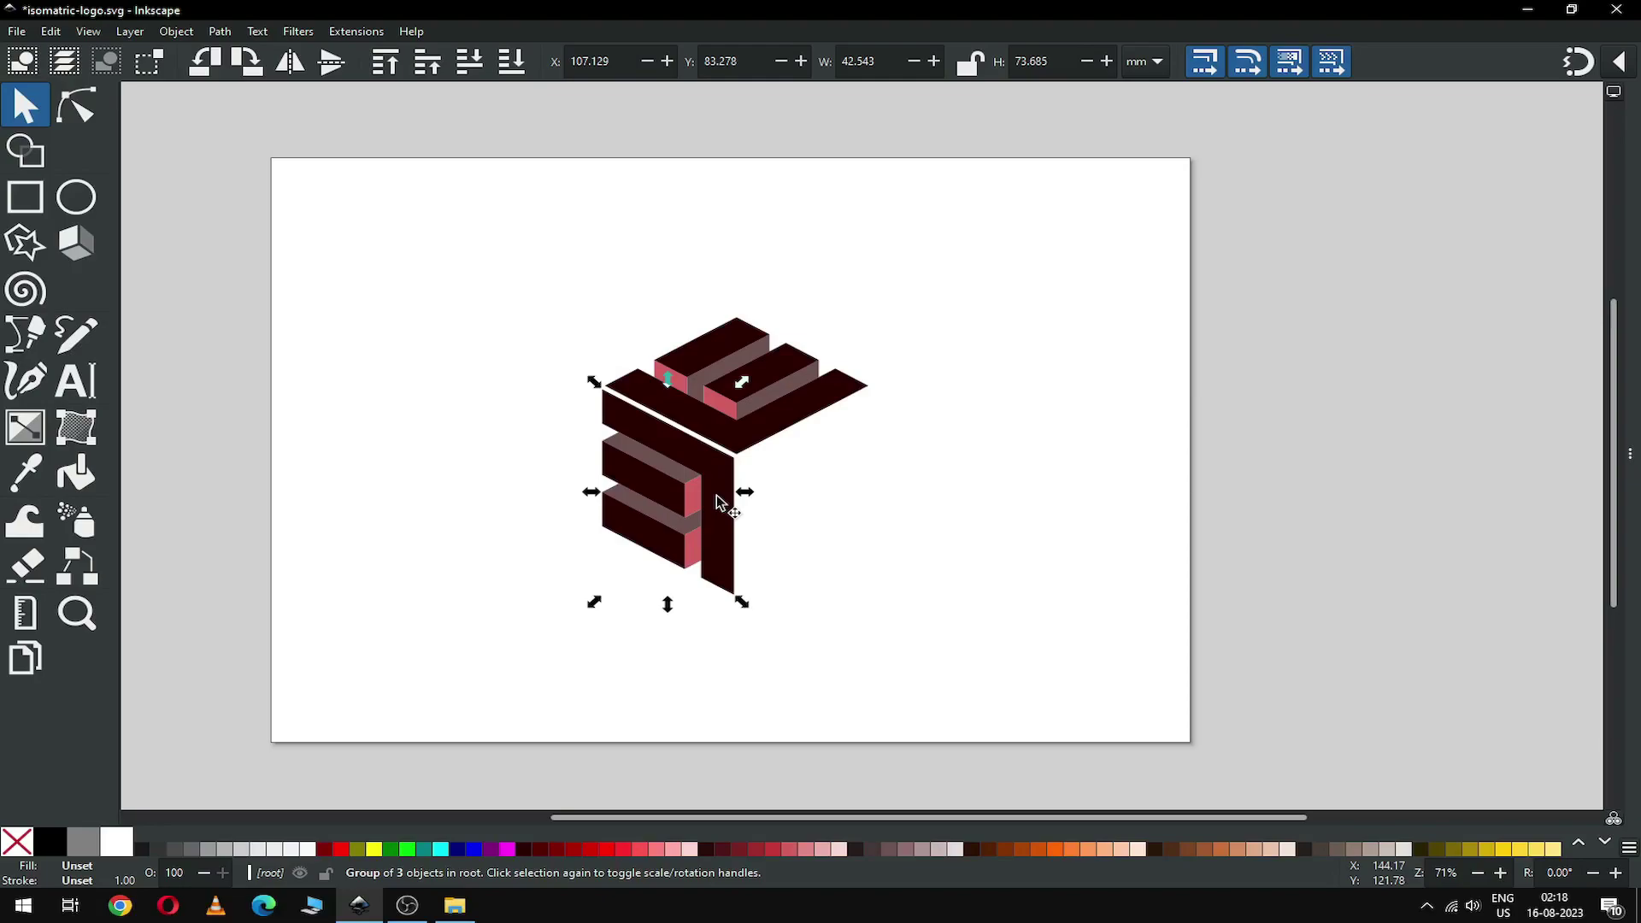
Duplicate the left face, rotate the copy by -120°, and place it as the right cube face at about X 155.4, Y 83.0 mm
key(ctrl)
key(ctrl+d)
drag(721, 505, 886, 563)
click(886, 562)
drag(909, 642, 864, 511)
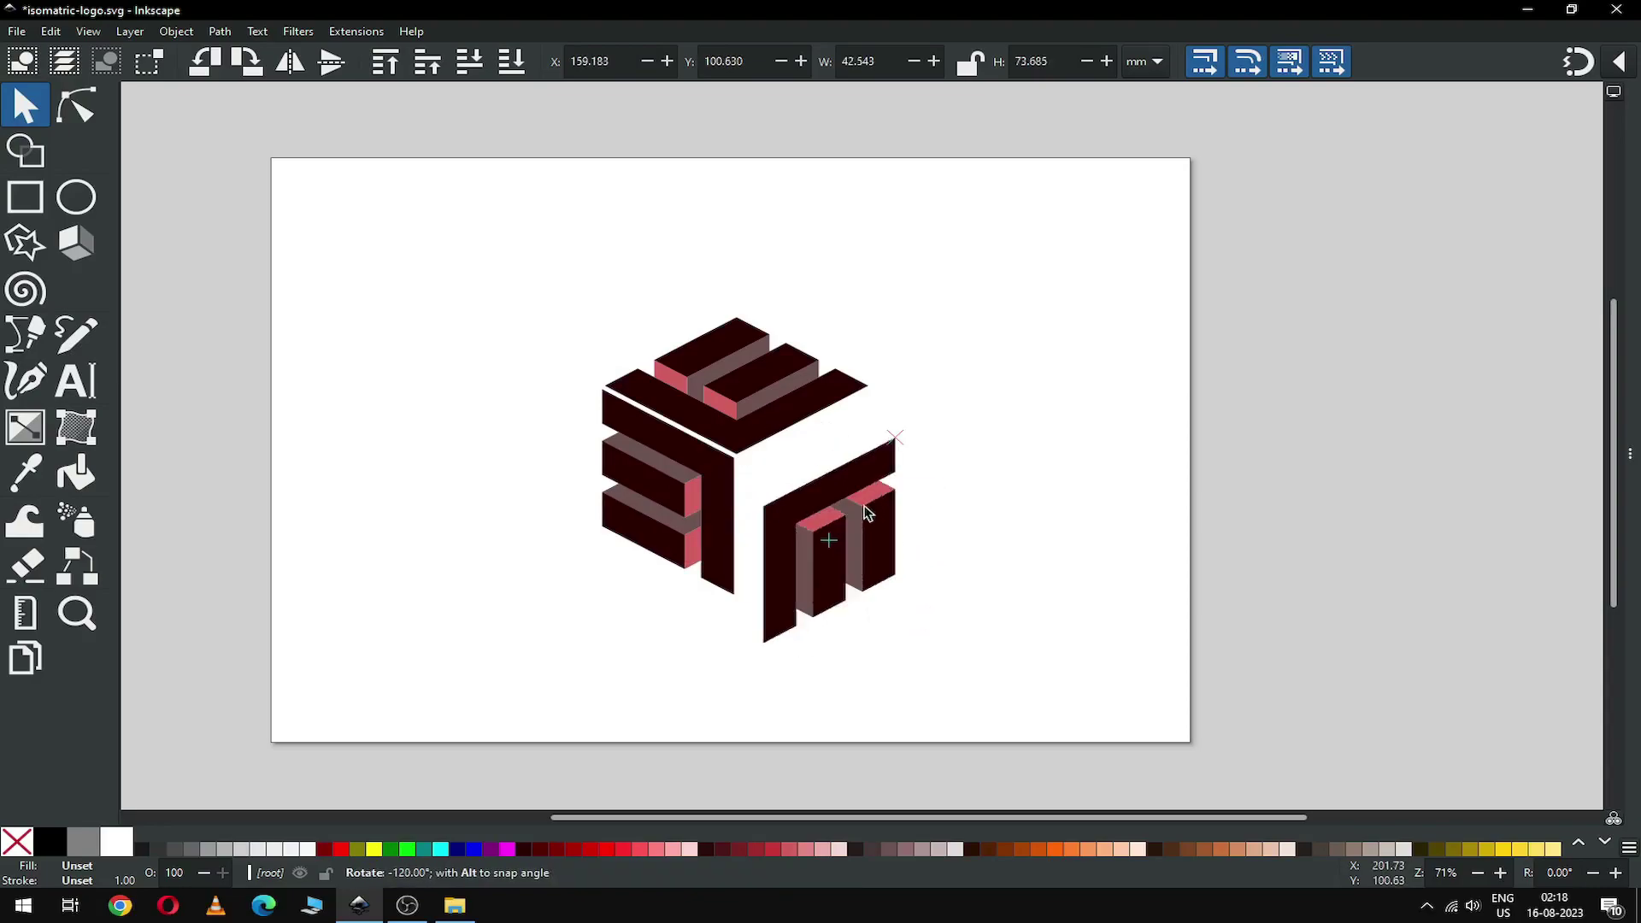
click(983, 511)
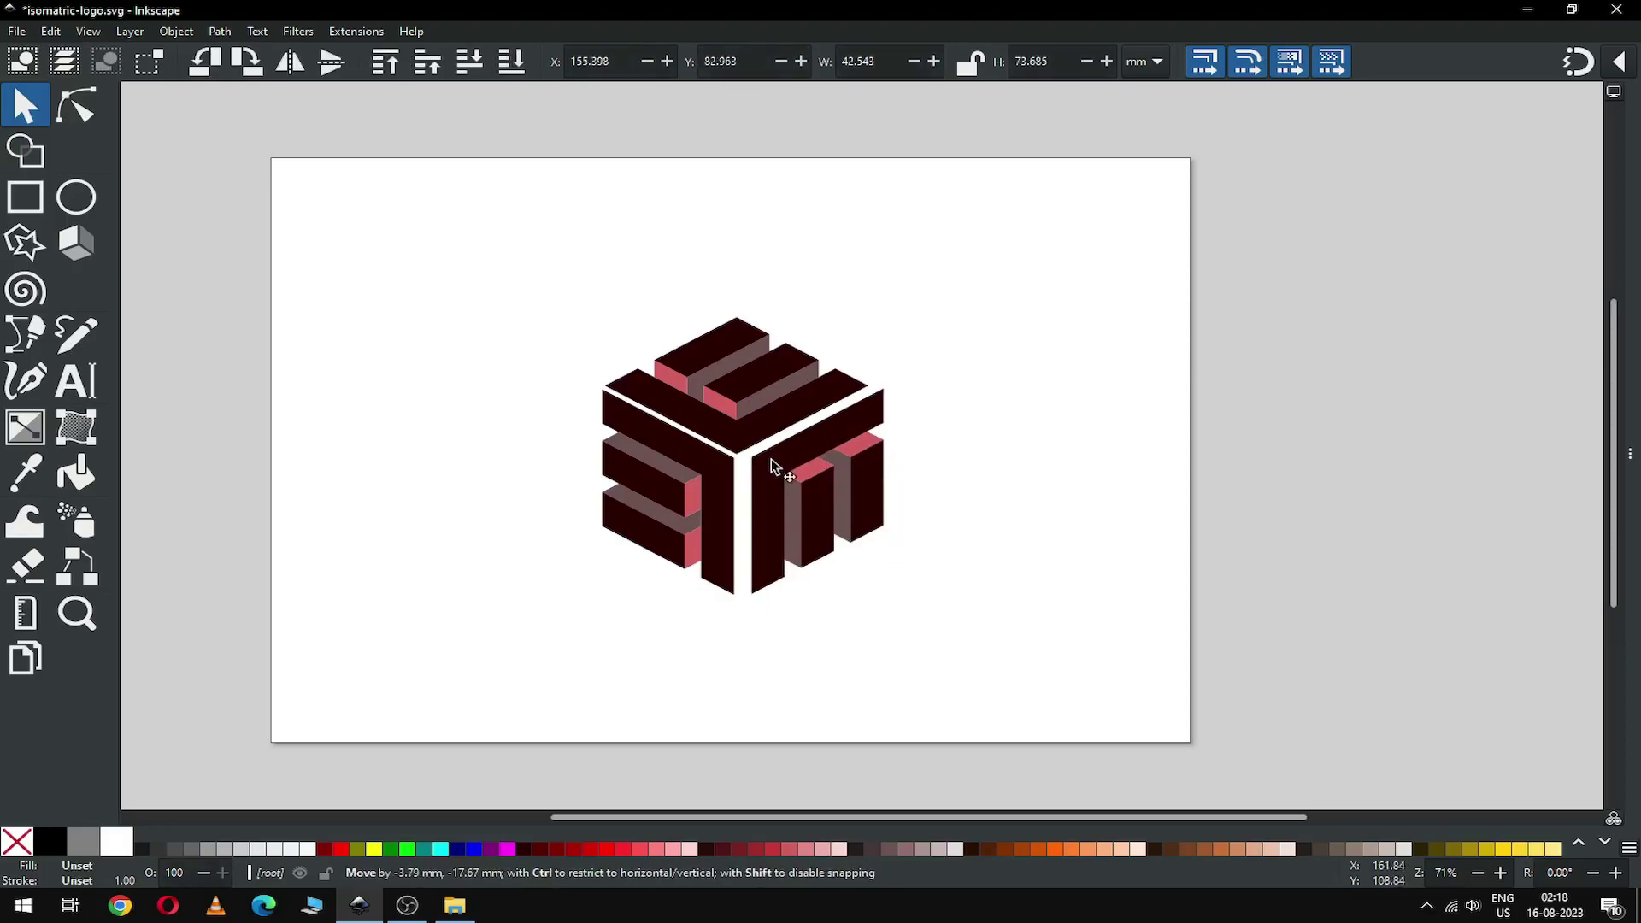
Enable snapping for aligning the three logo faces
key(z)
drag(586, 300, 967, 610)
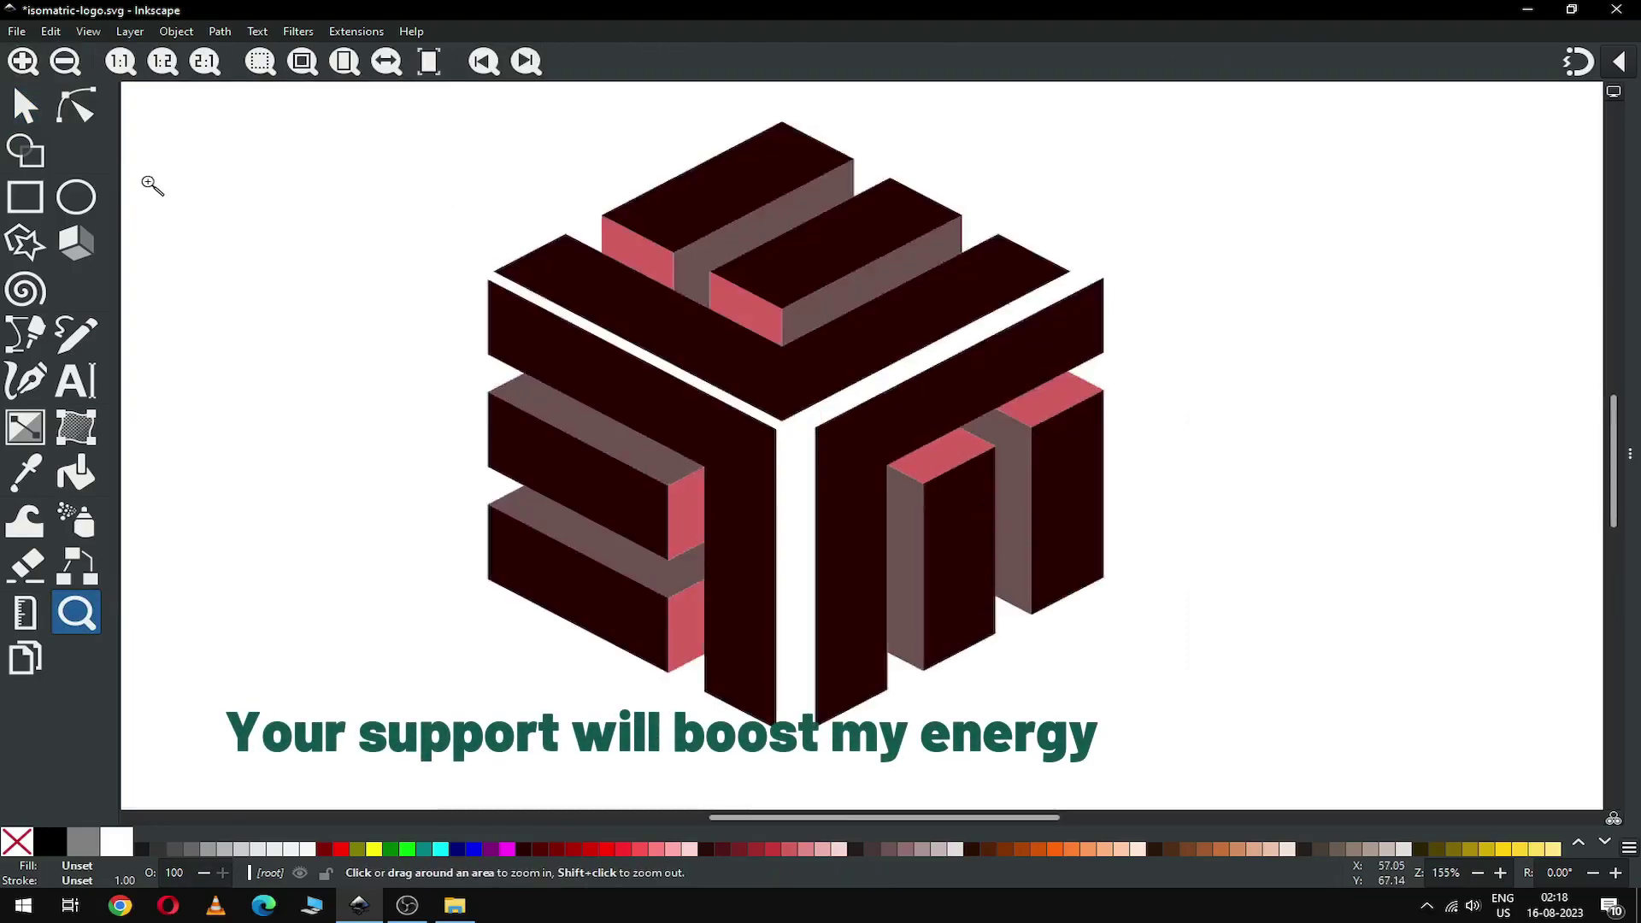
click(25, 109)
key(Tab)
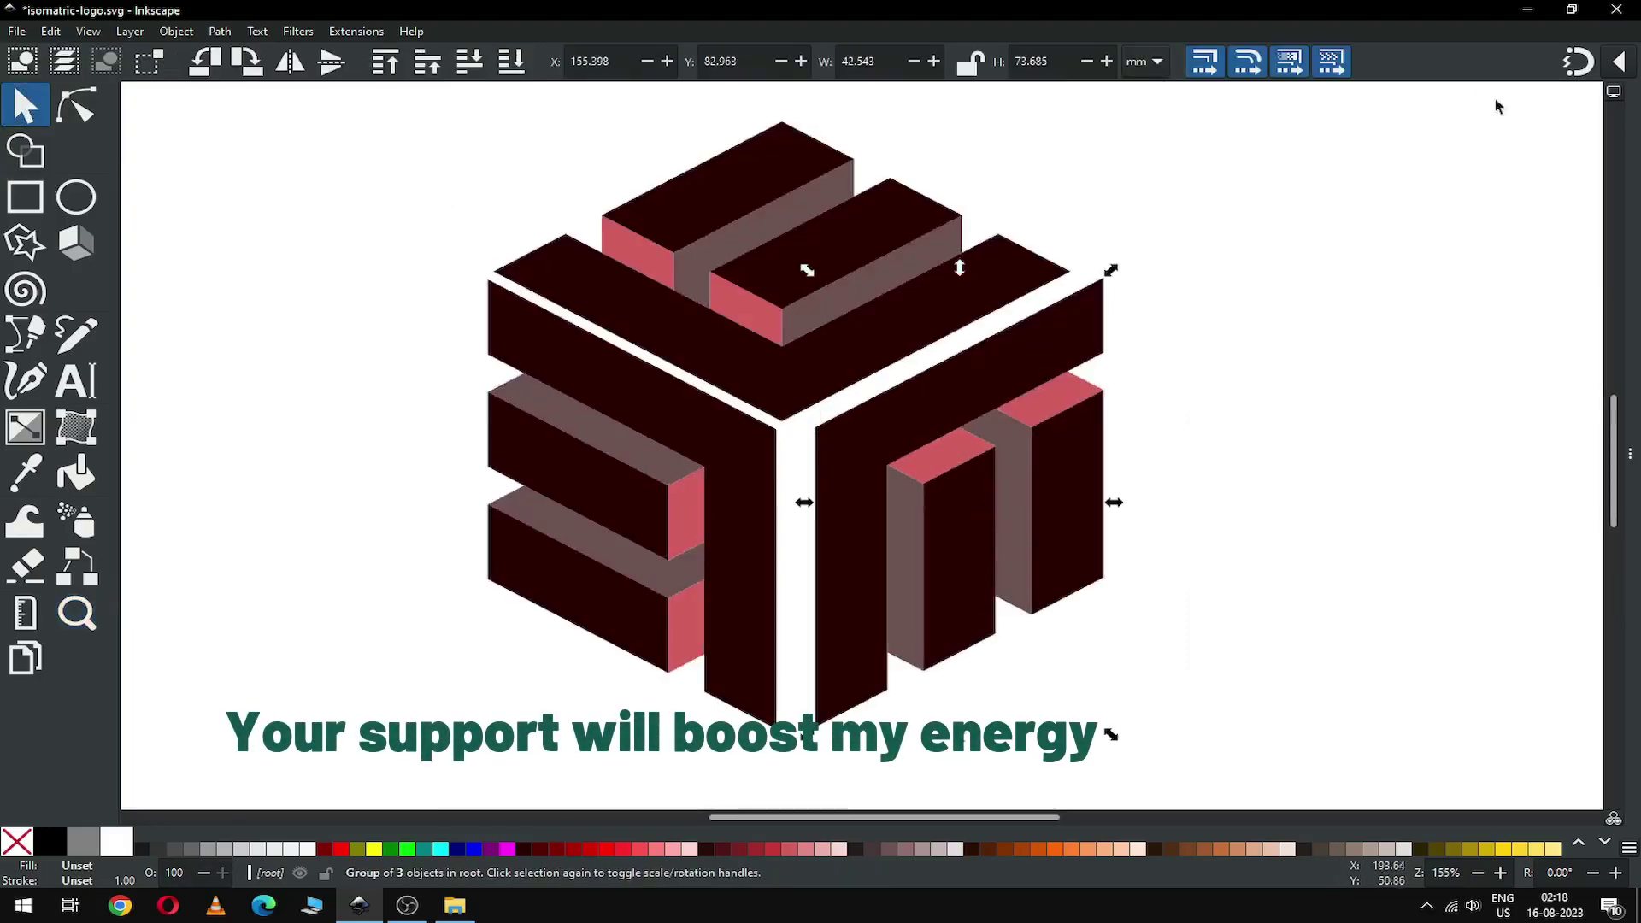
click(1613, 68)
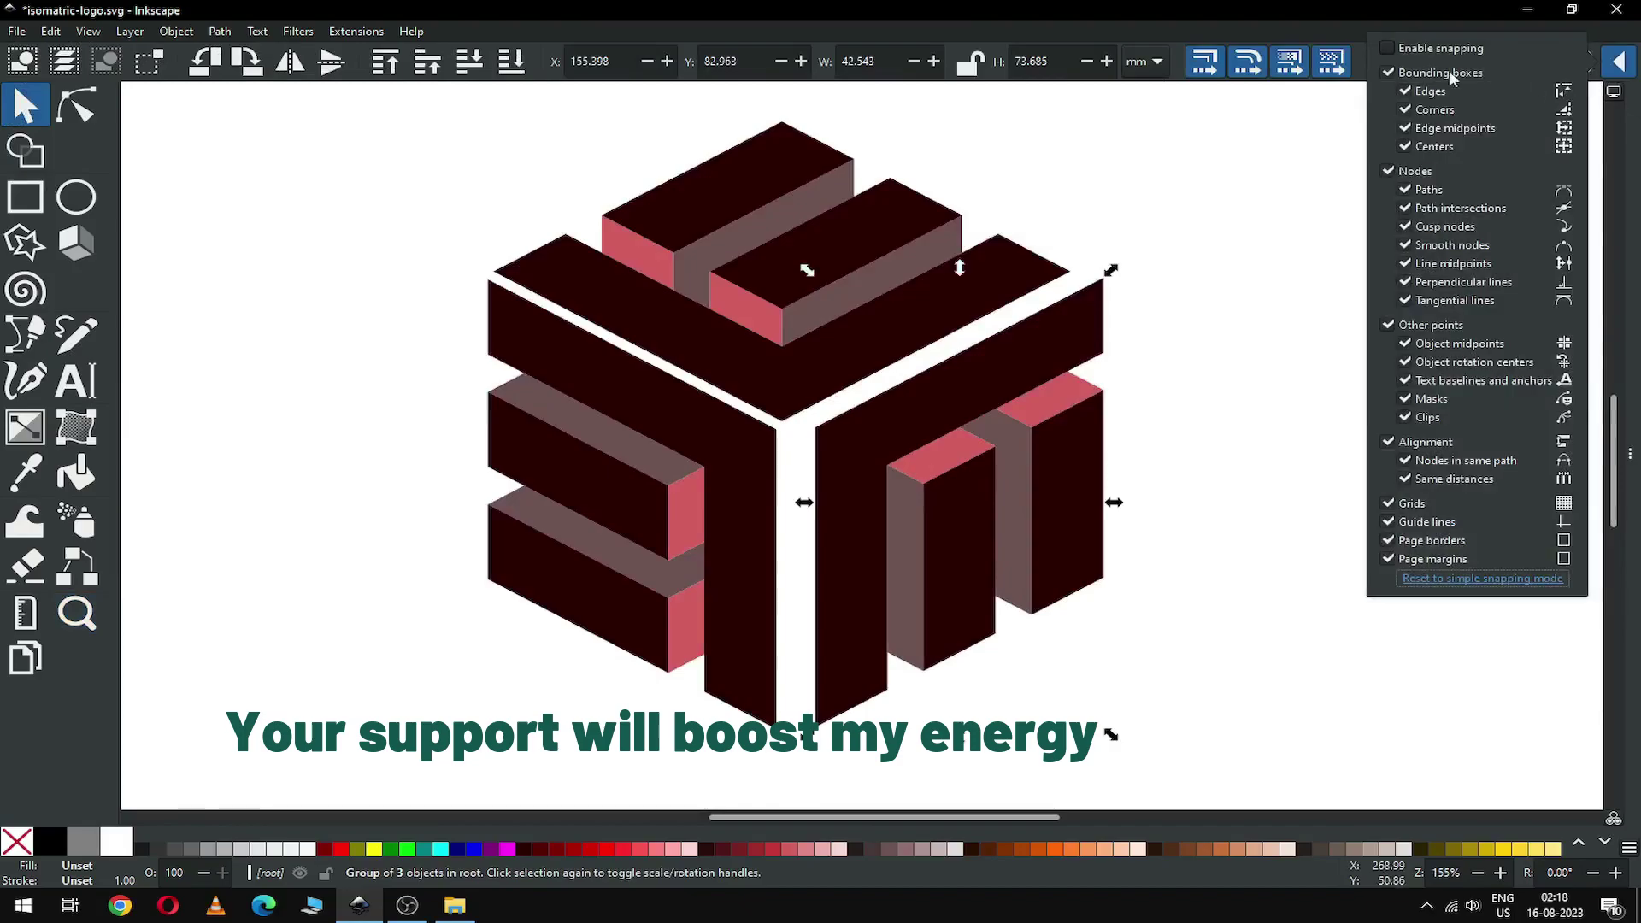
click(1168, 243)
click(1200, 256)
Snap the left and right faces flush against the top face so all three meet at the cube's central corner, and clear the selection
mouse_move(825, 444)
mouse_down()
mouse_move(793, 438)
mouse_move(813, 439)
mouse_up()
key(z)
drag(728, 366, 846, 429)
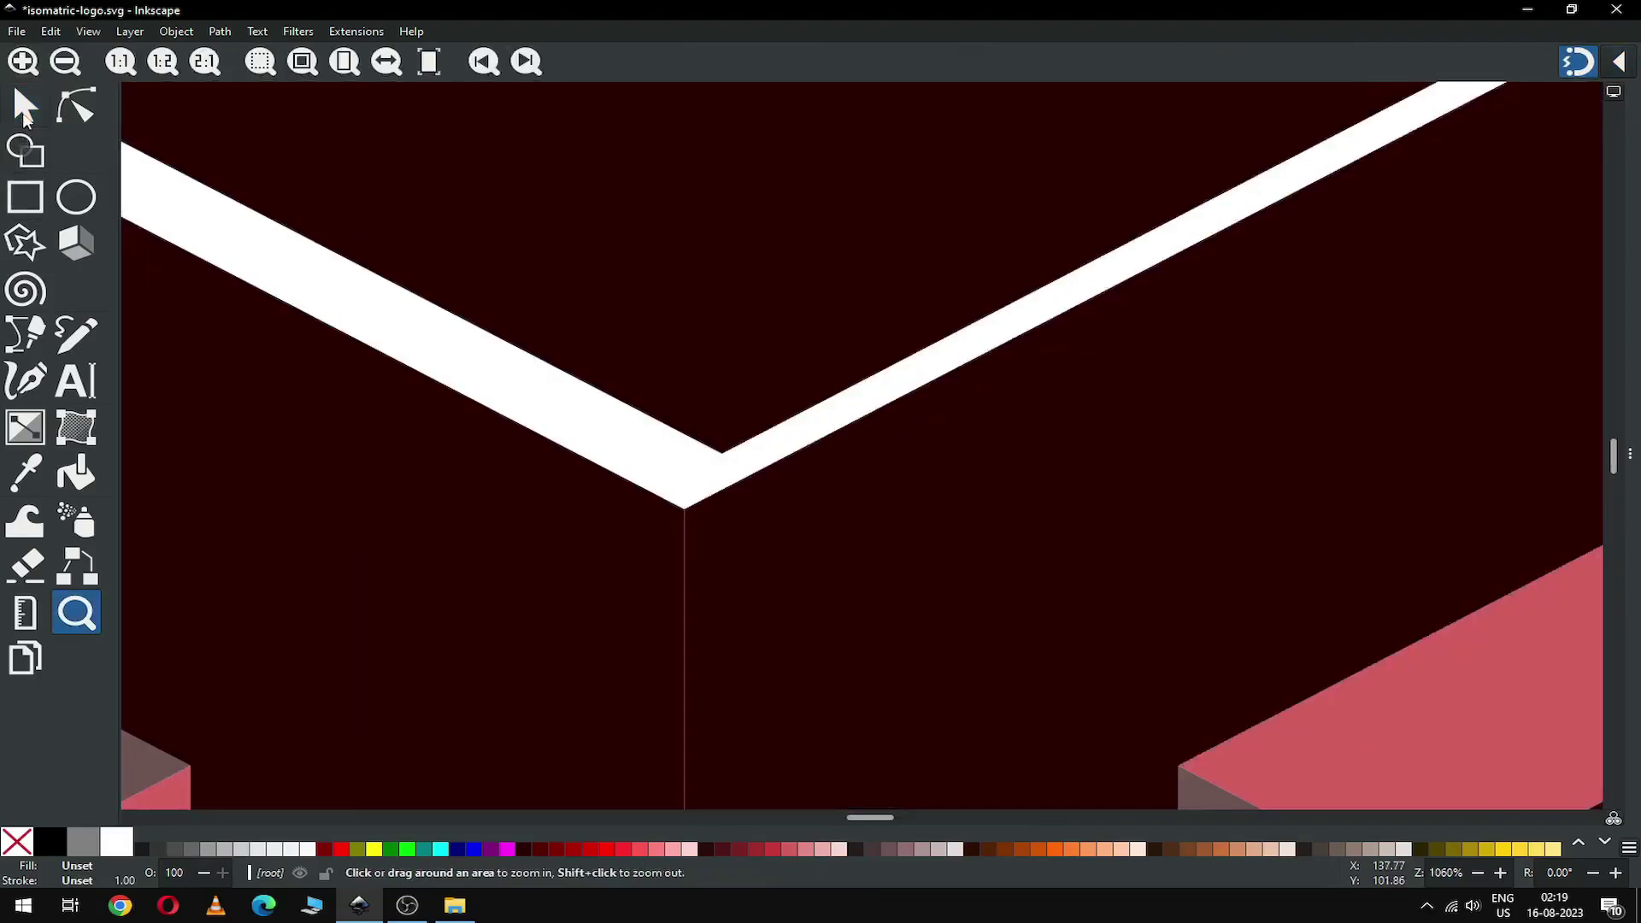
click(24, 107)
drag(744, 501, 764, 458)
click(690, 535)
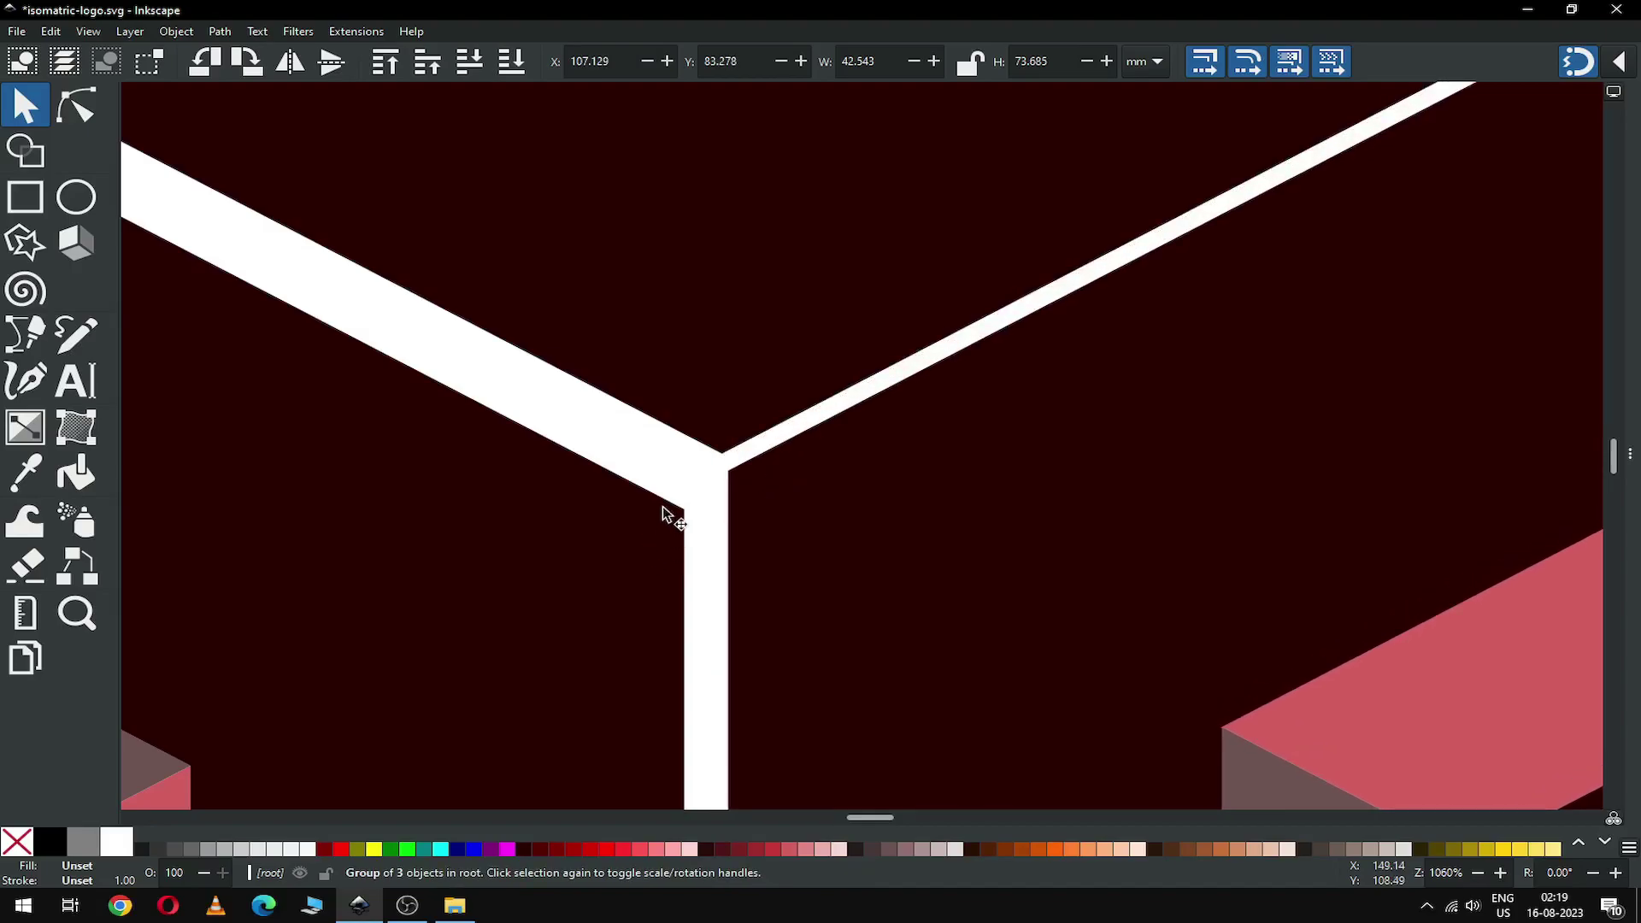
drag(626, 572, 668, 504)
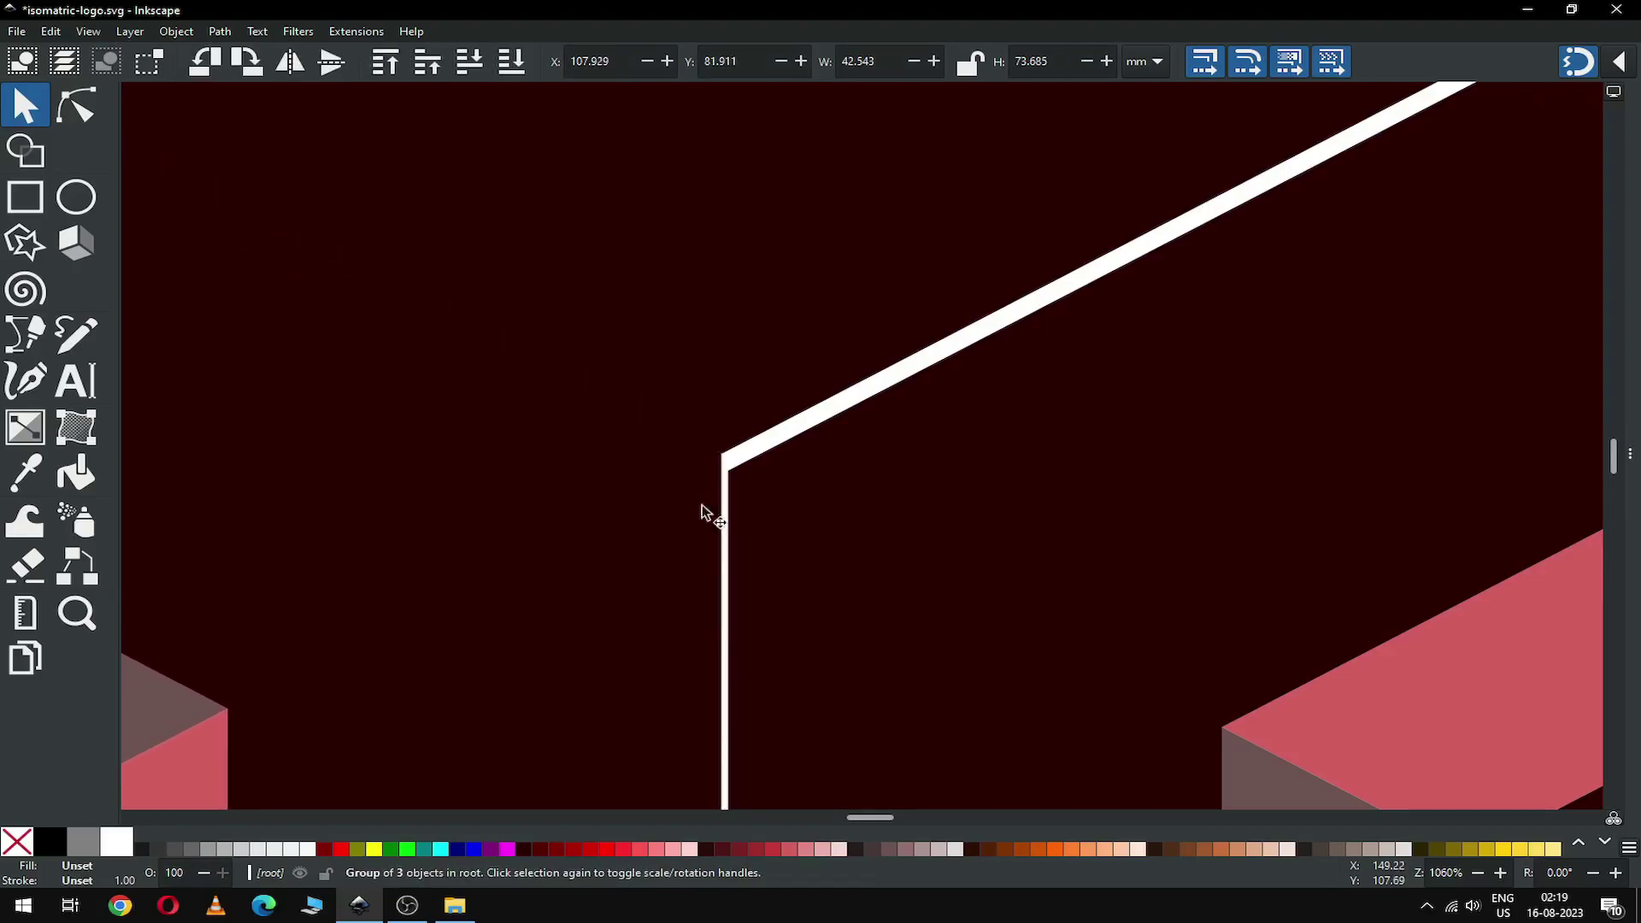
drag(796, 504, 795, 487)
scroll(795, 496, down, 6)
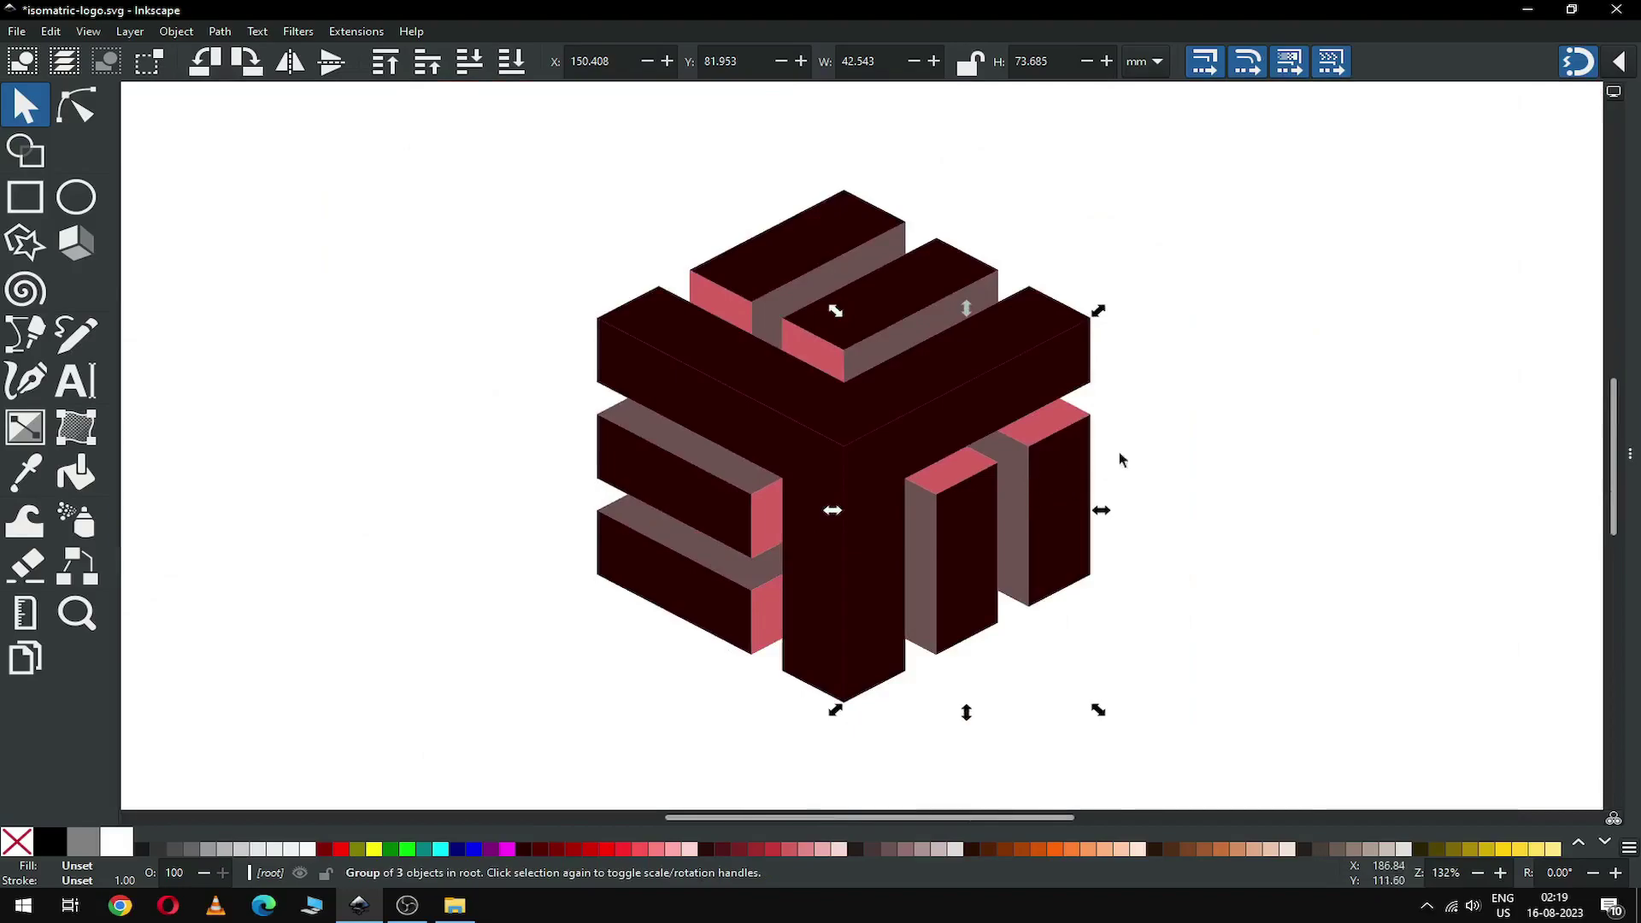
click(1186, 434)
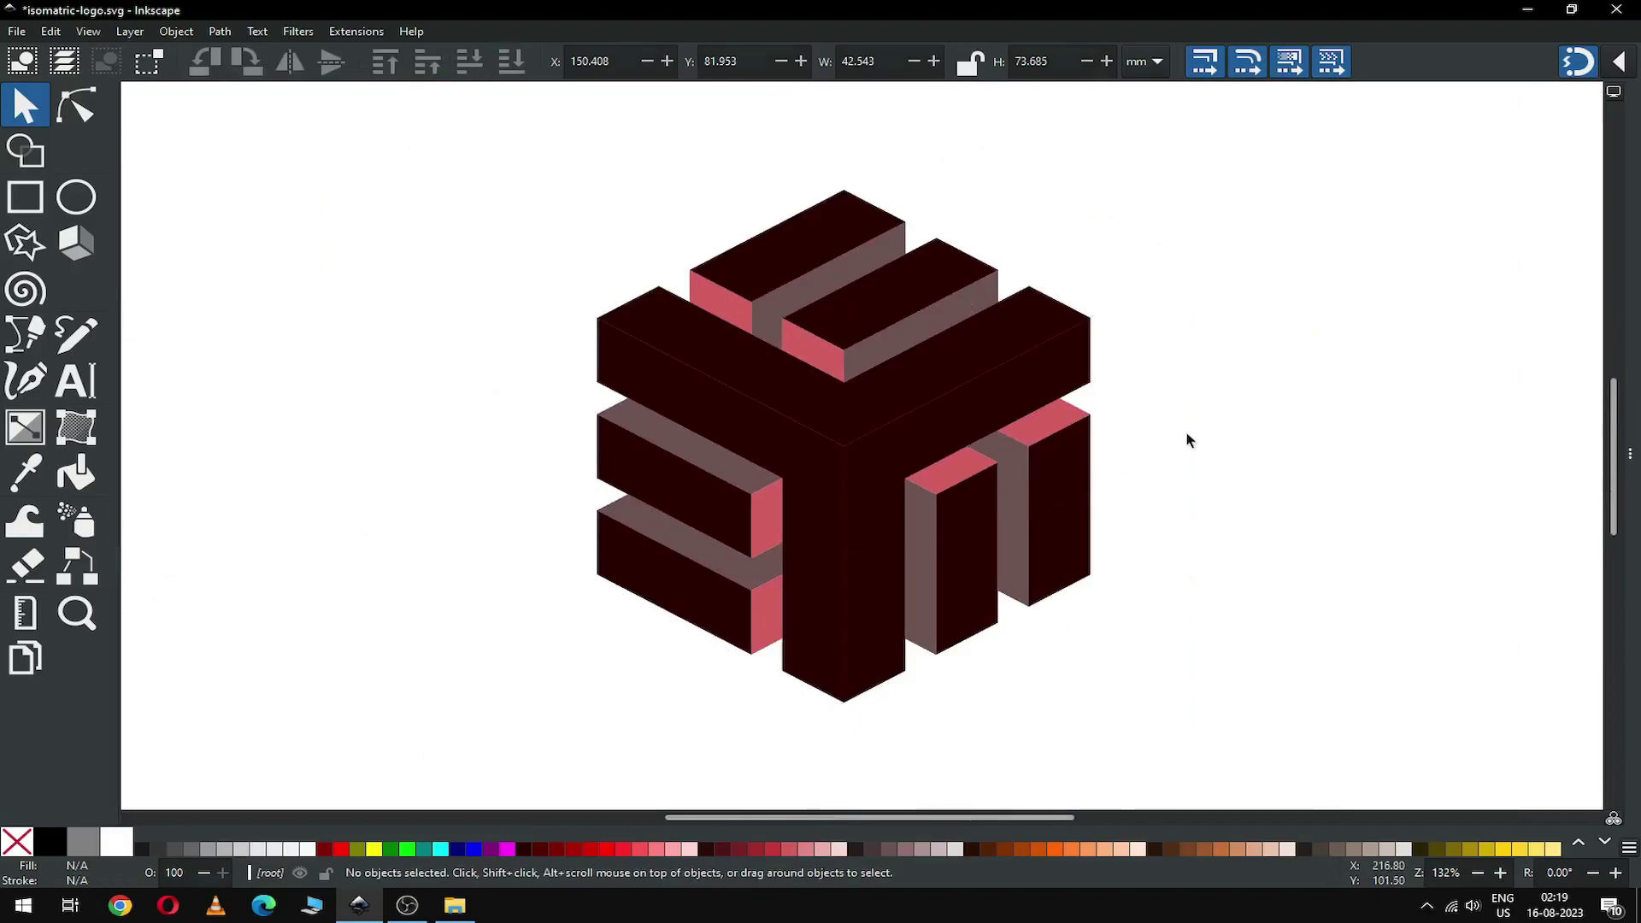
Lighten the fill of the left face's dark path to HSL lightness 16 (#500000) and clear the selection
key(ctrl+shift+f)
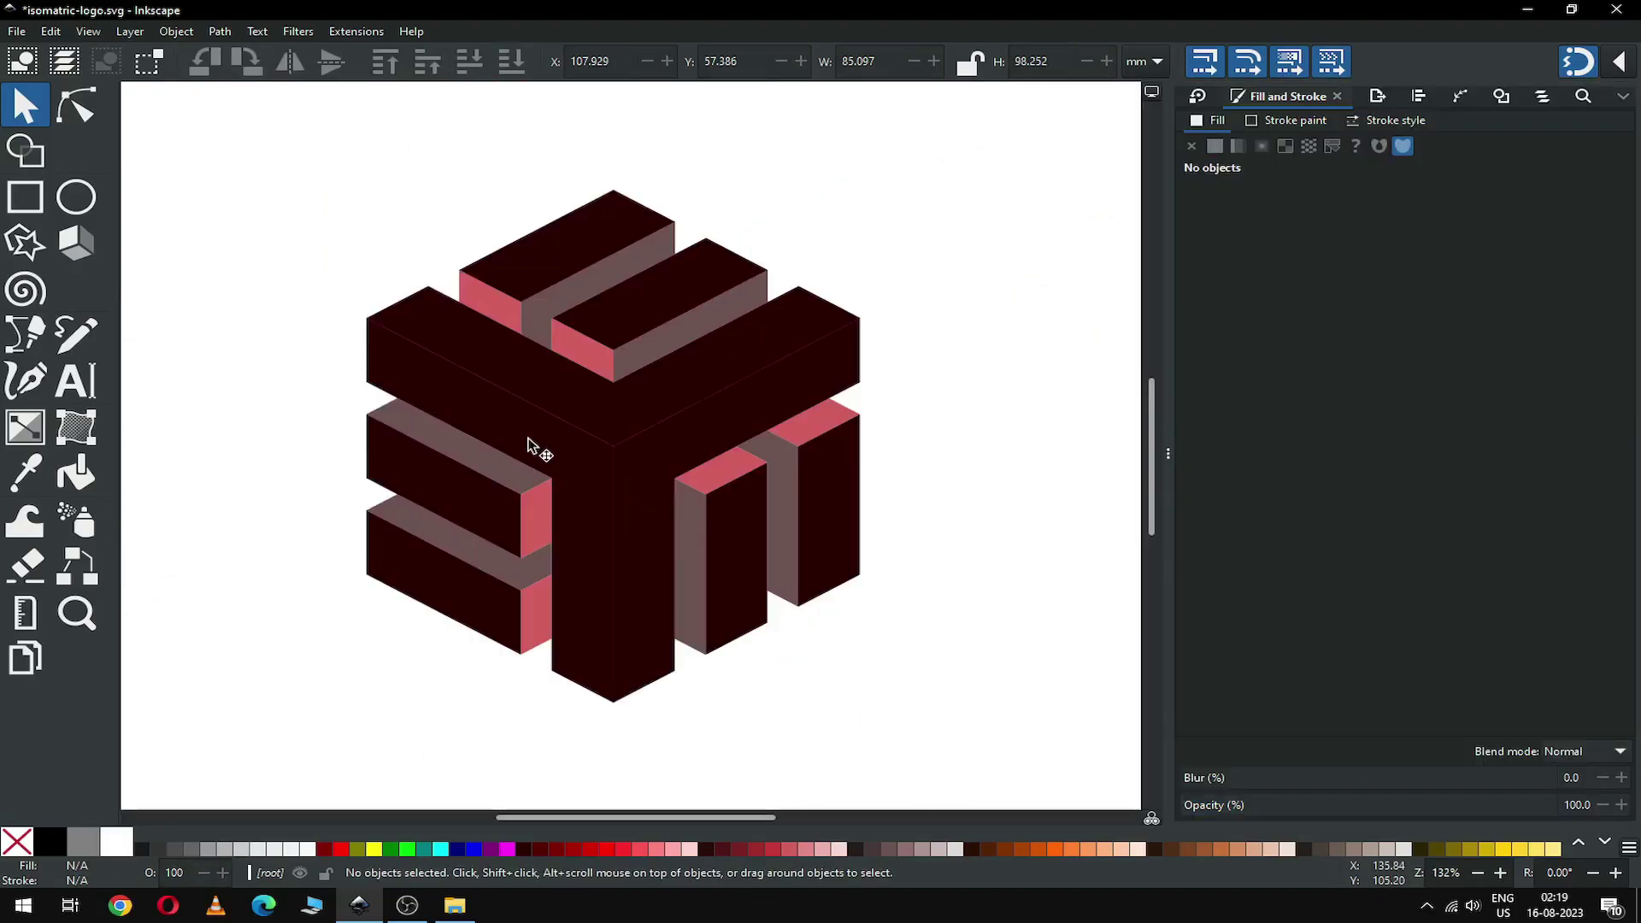
click(527, 443)
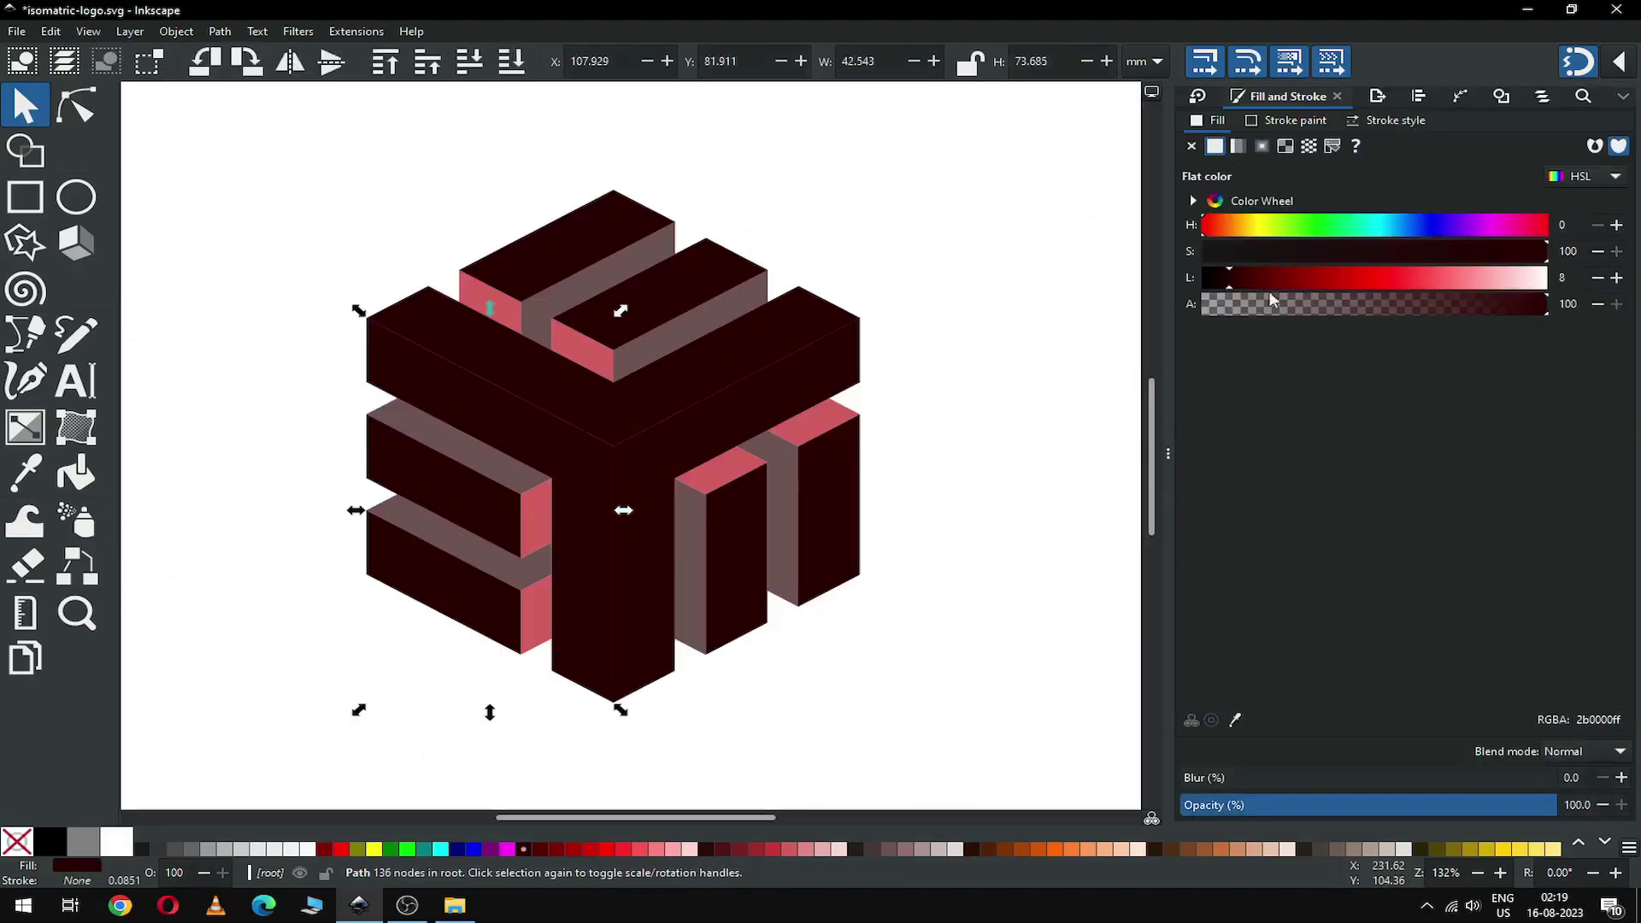
drag(1246, 275, 1256, 274)
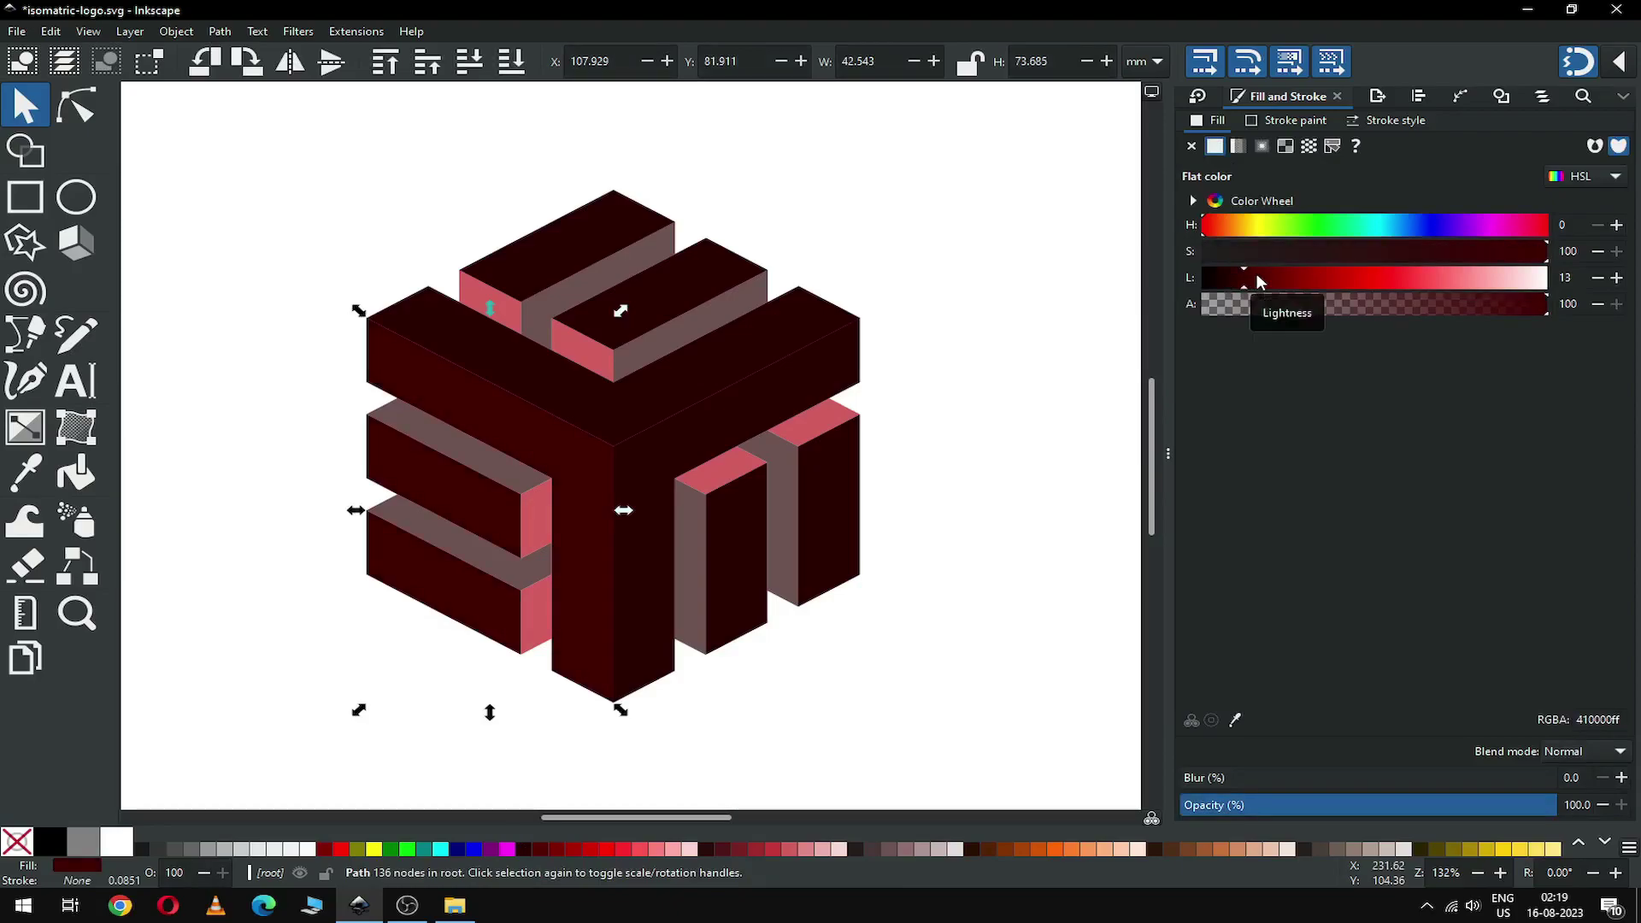
click(1256, 275)
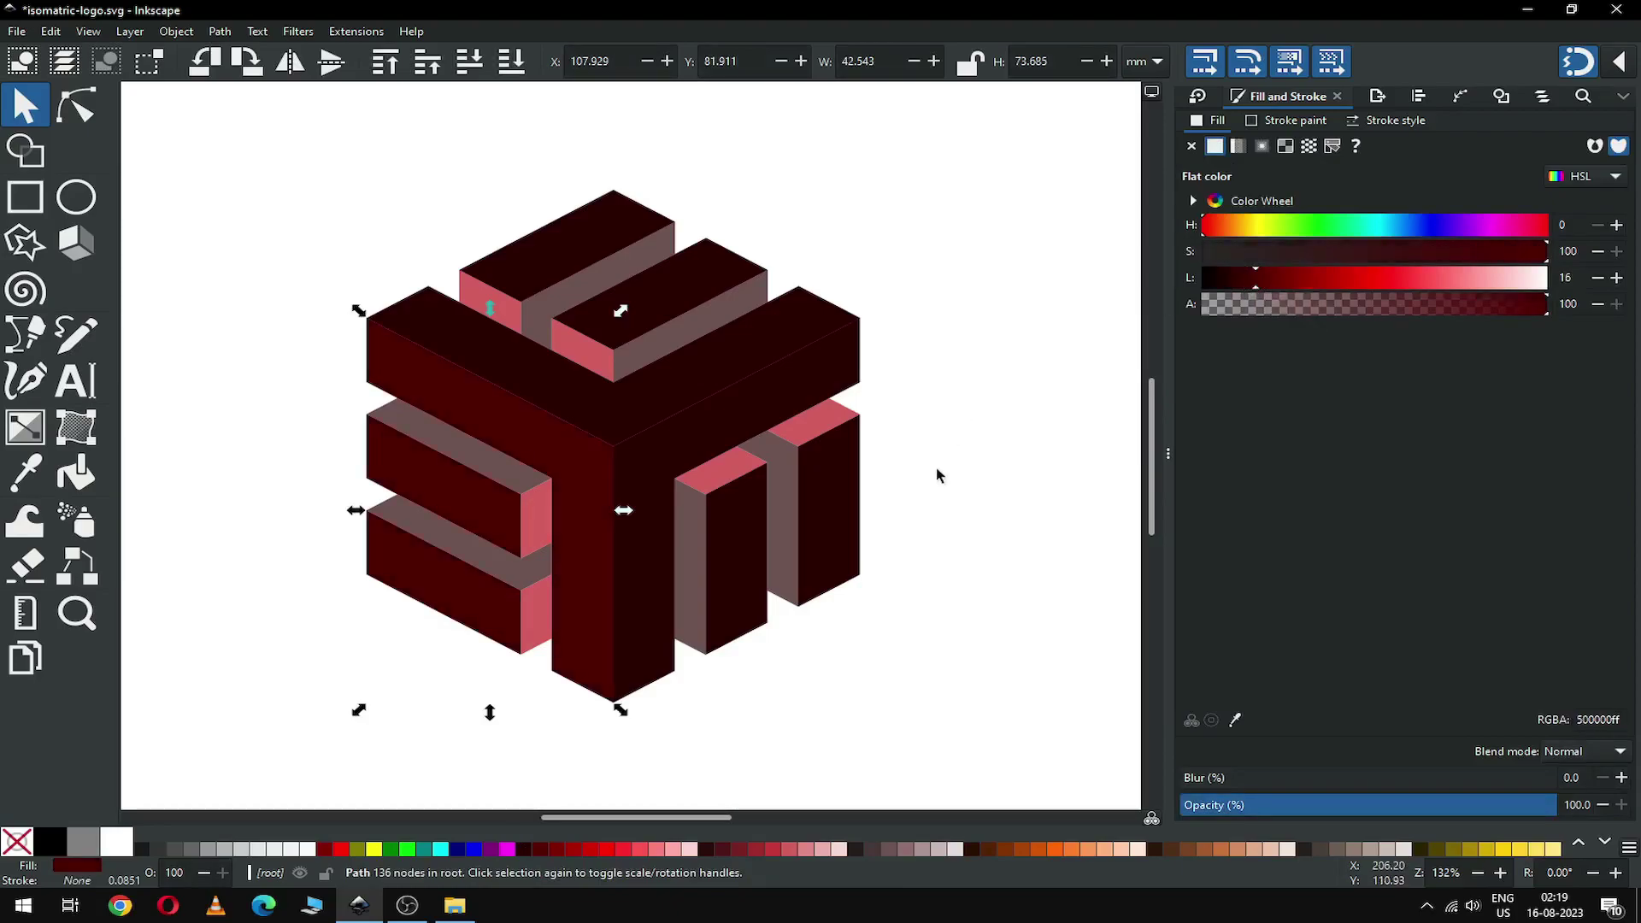
key(Escape)
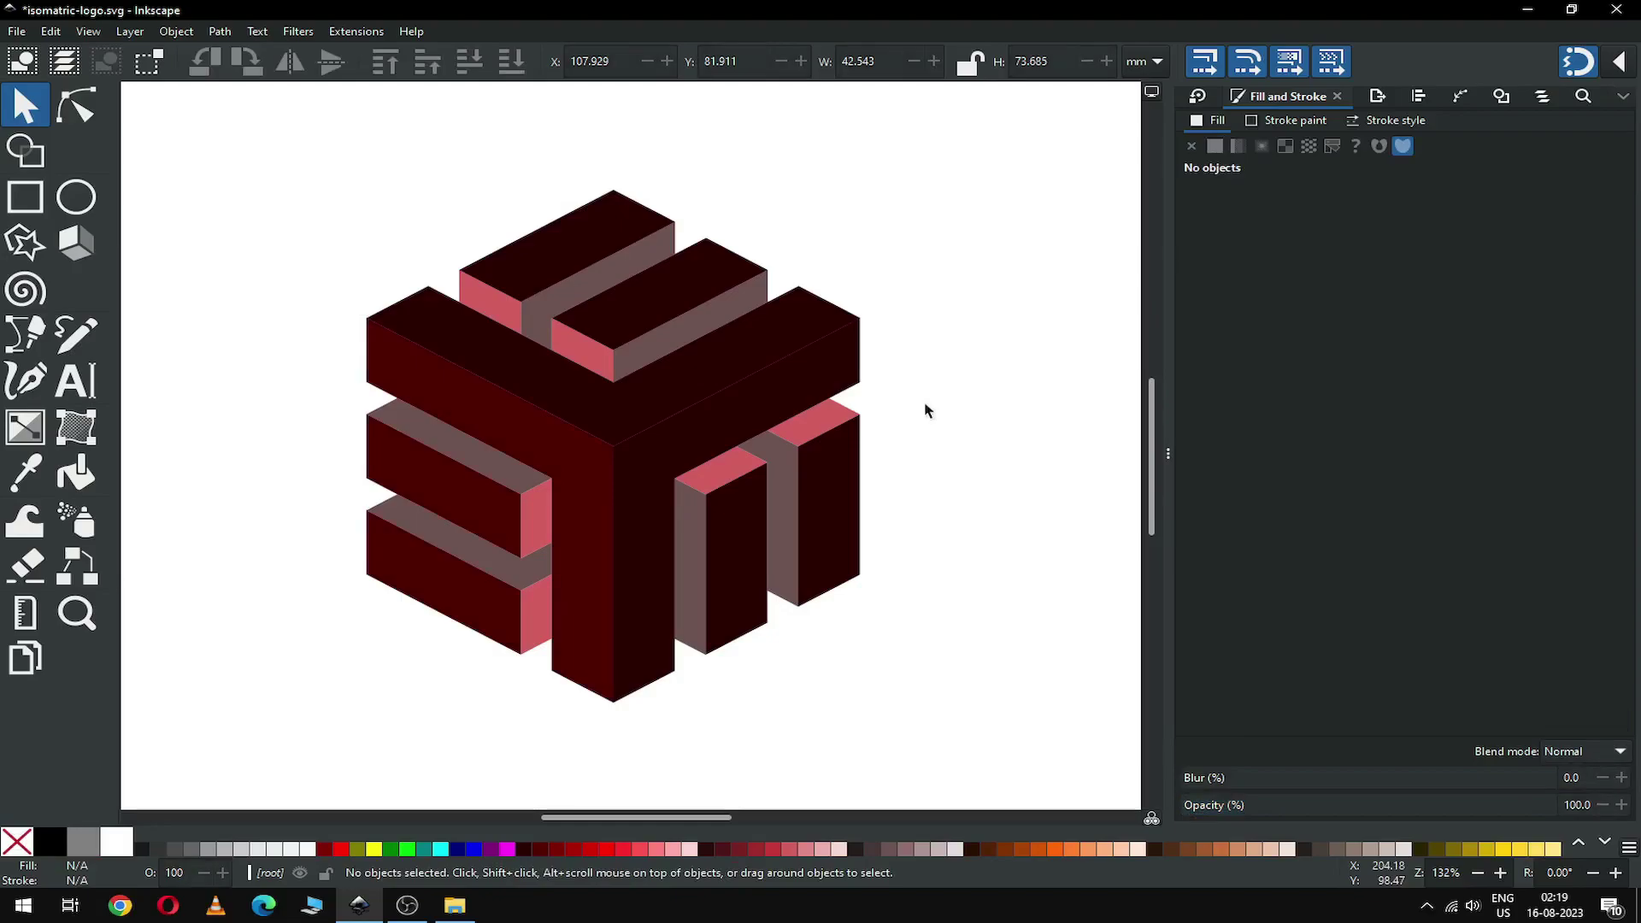
Set the right face's dark path fill to HSL lightness 31 and saturation 78 (#8B1111), and clear the selection
click(757, 410)
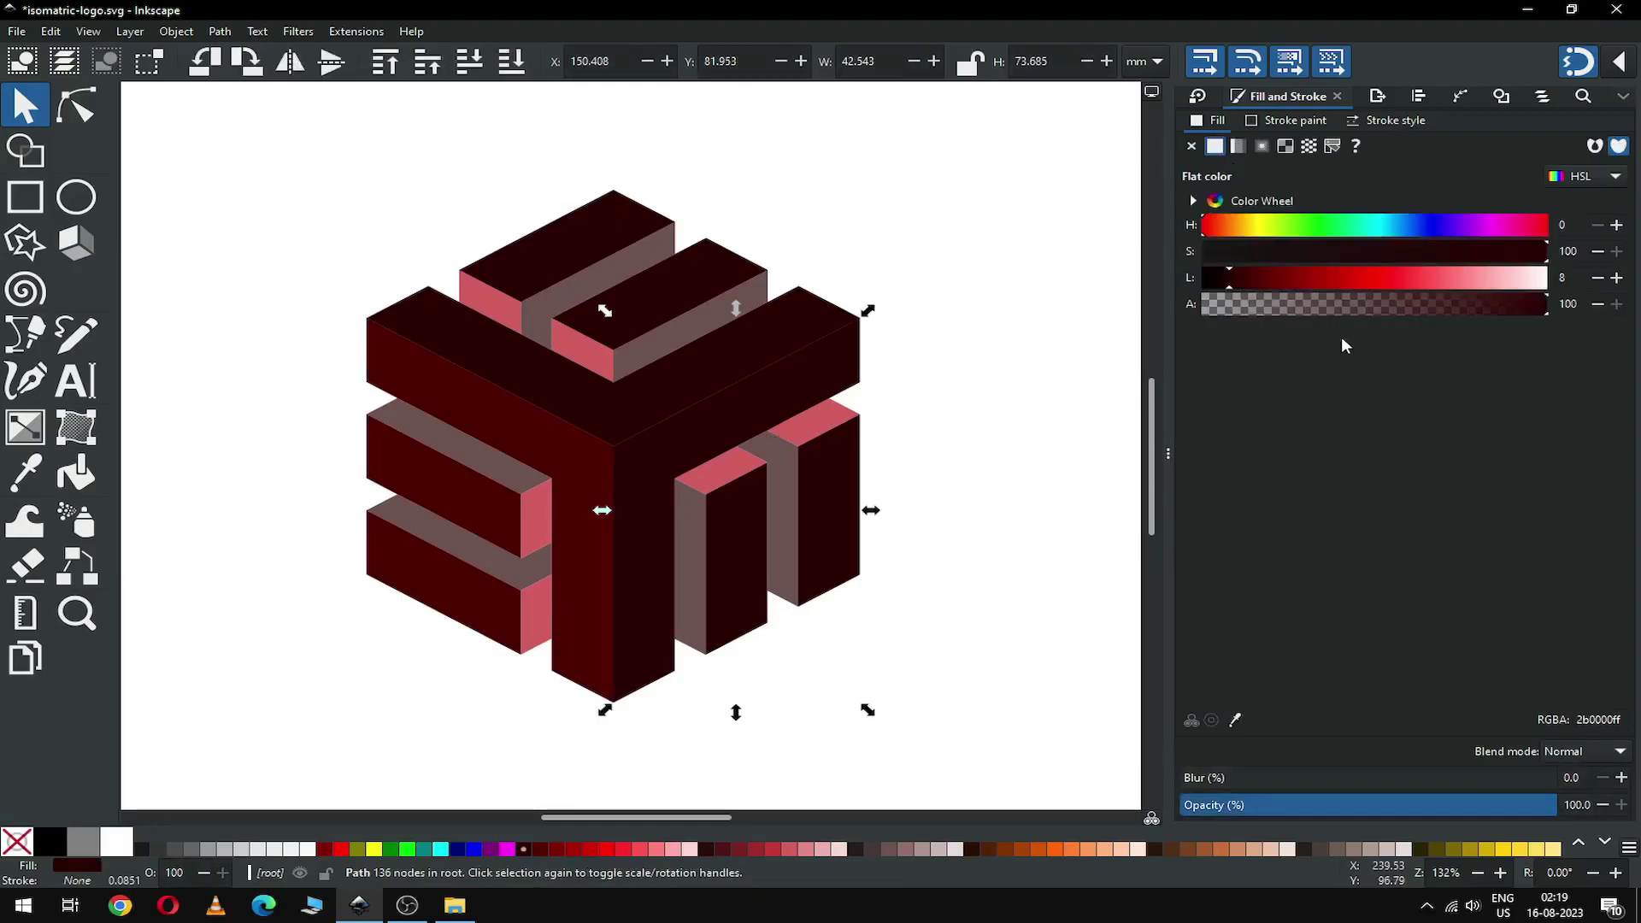
click(1267, 278)
drag(1274, 279, 1307, 279)
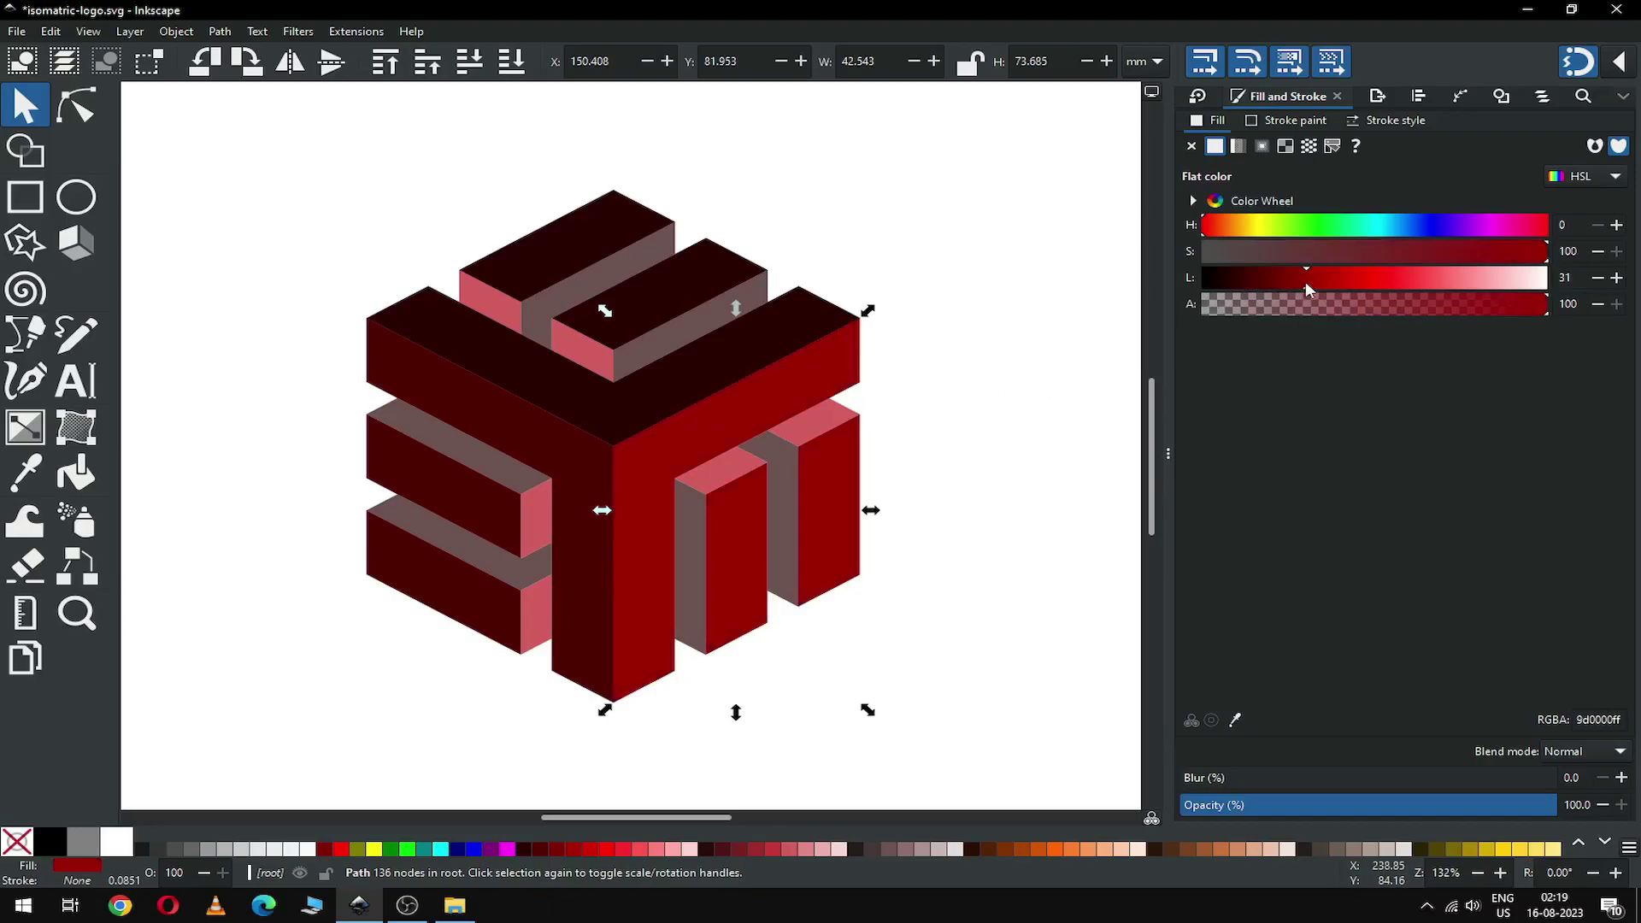
drag(1504, 258, 1472, 258)
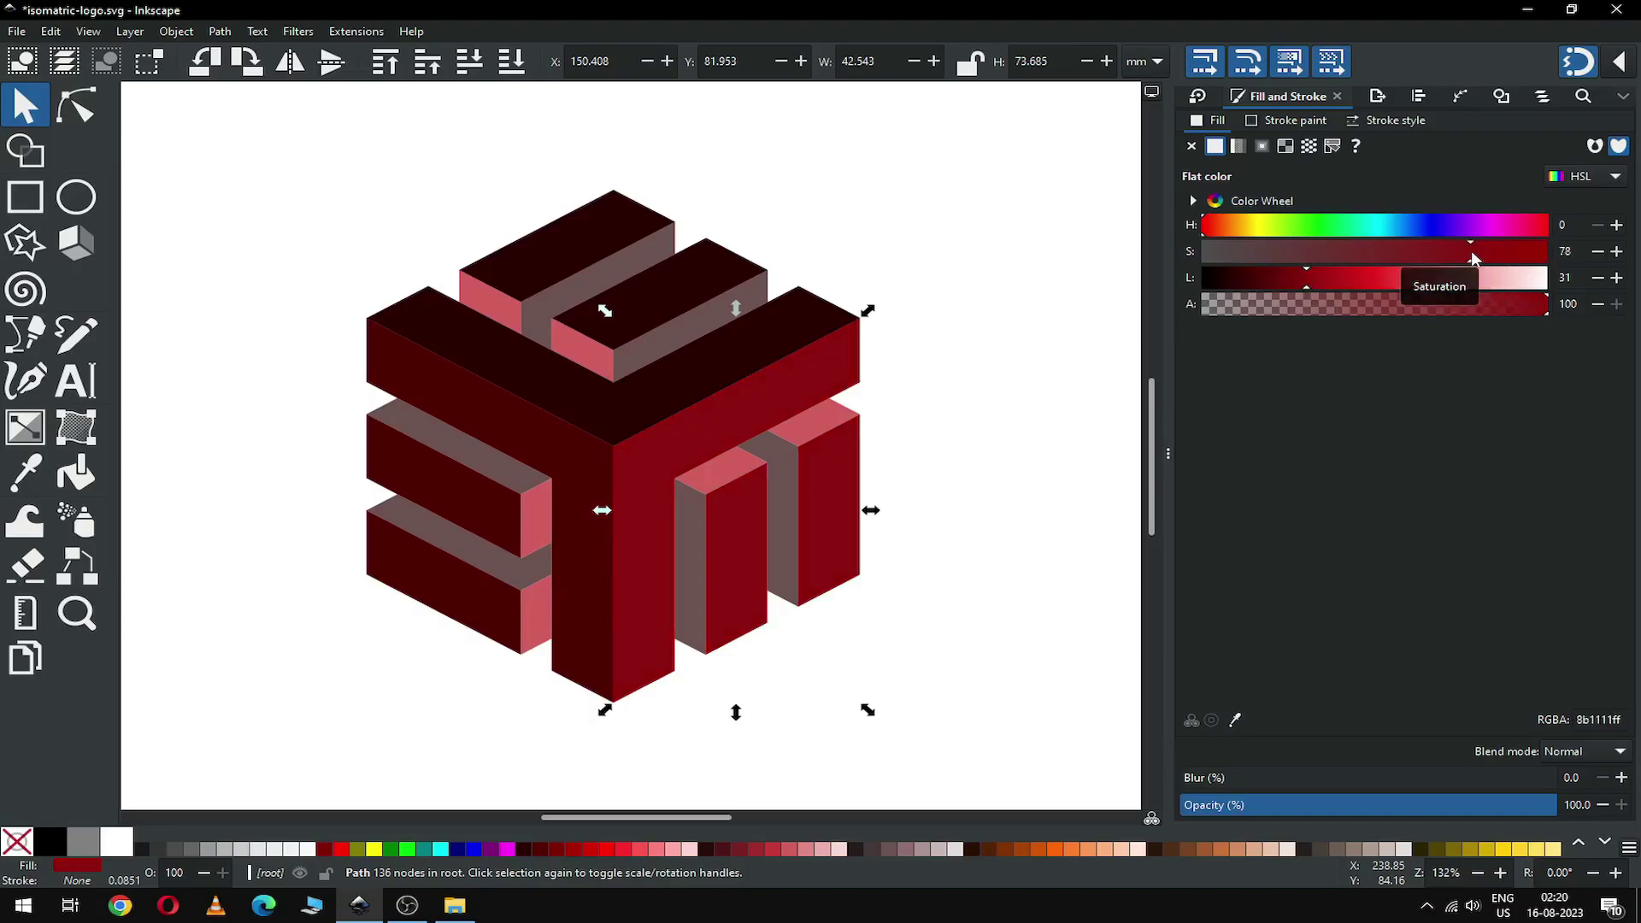
click(976, 410)
Save the document and hide the Fill and Stroke settings
key(ctrl+s)
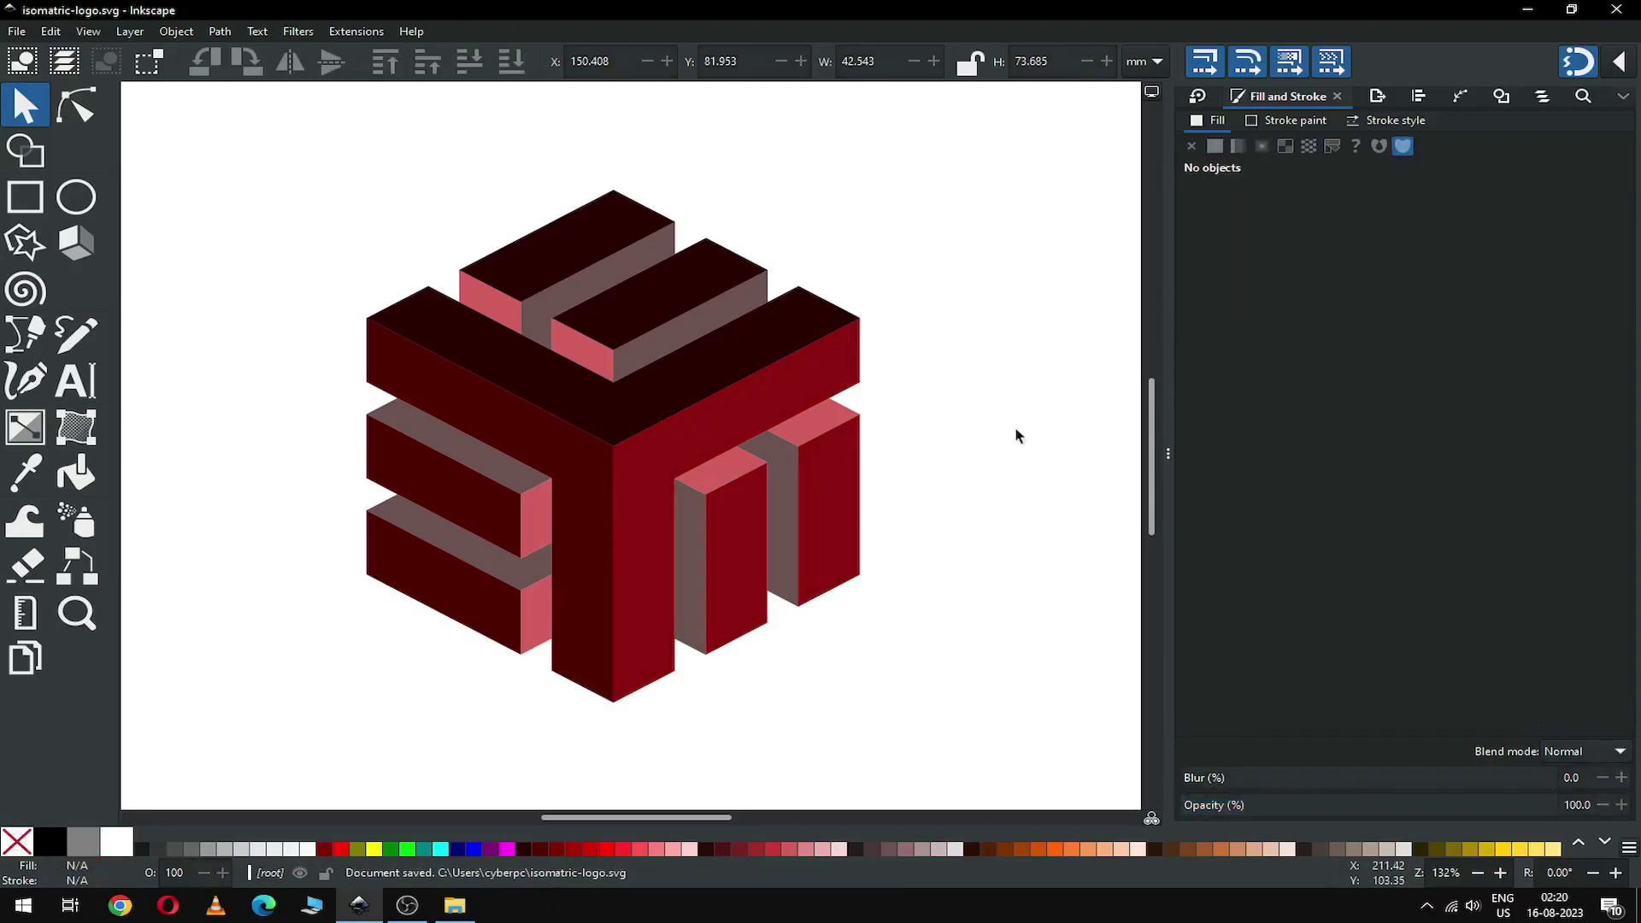
click(1167, 453)
key(ctrl+s)
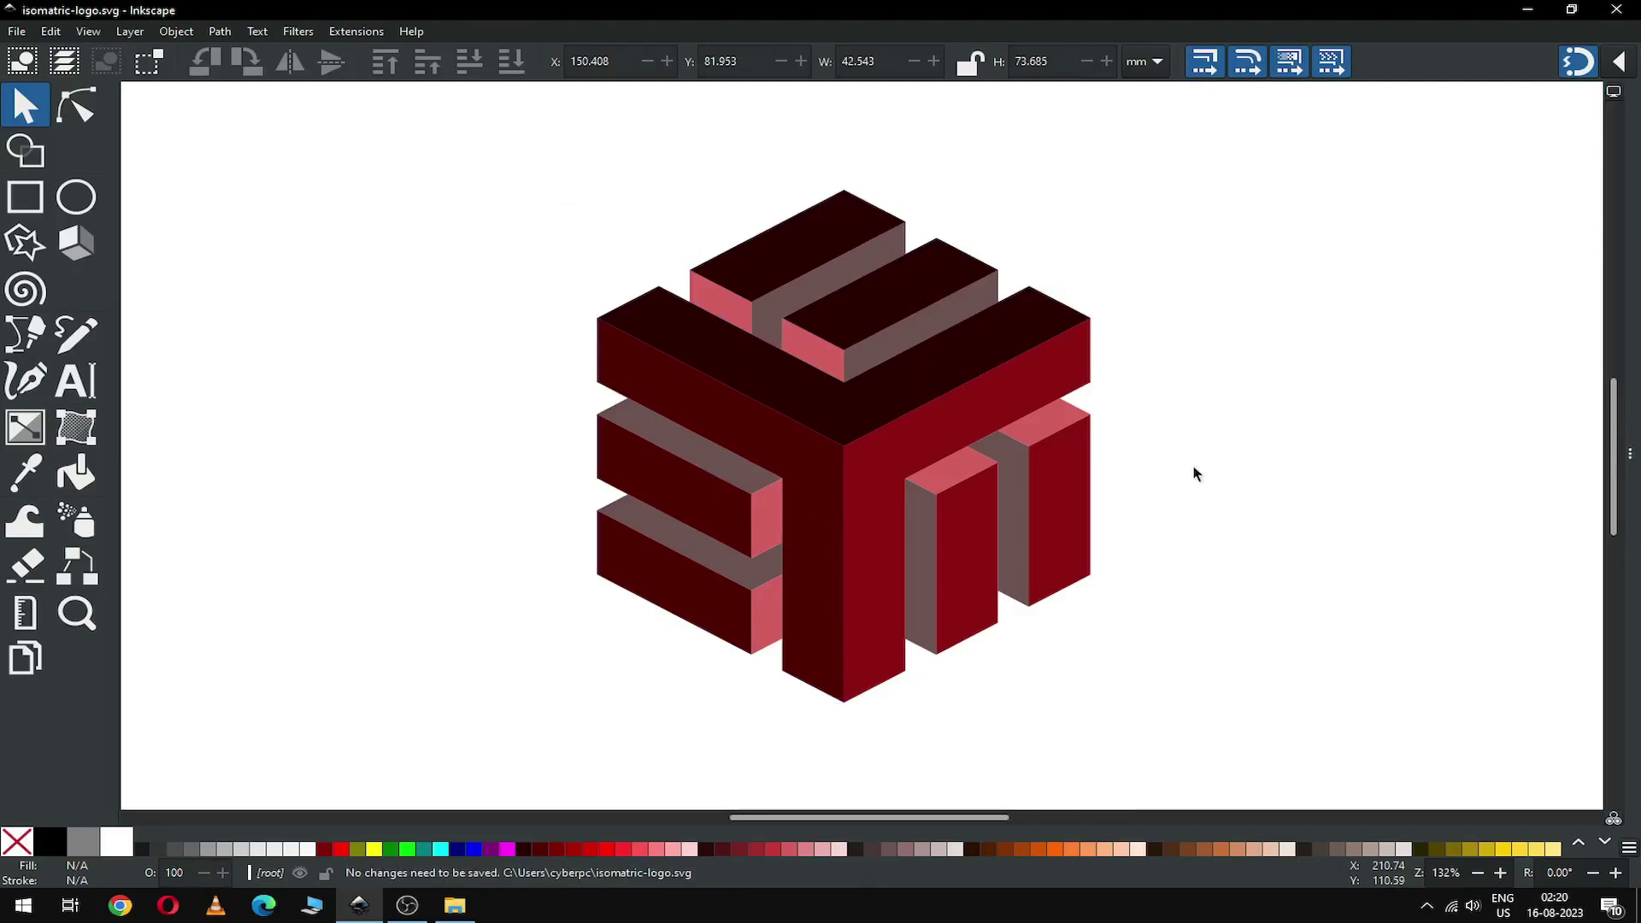